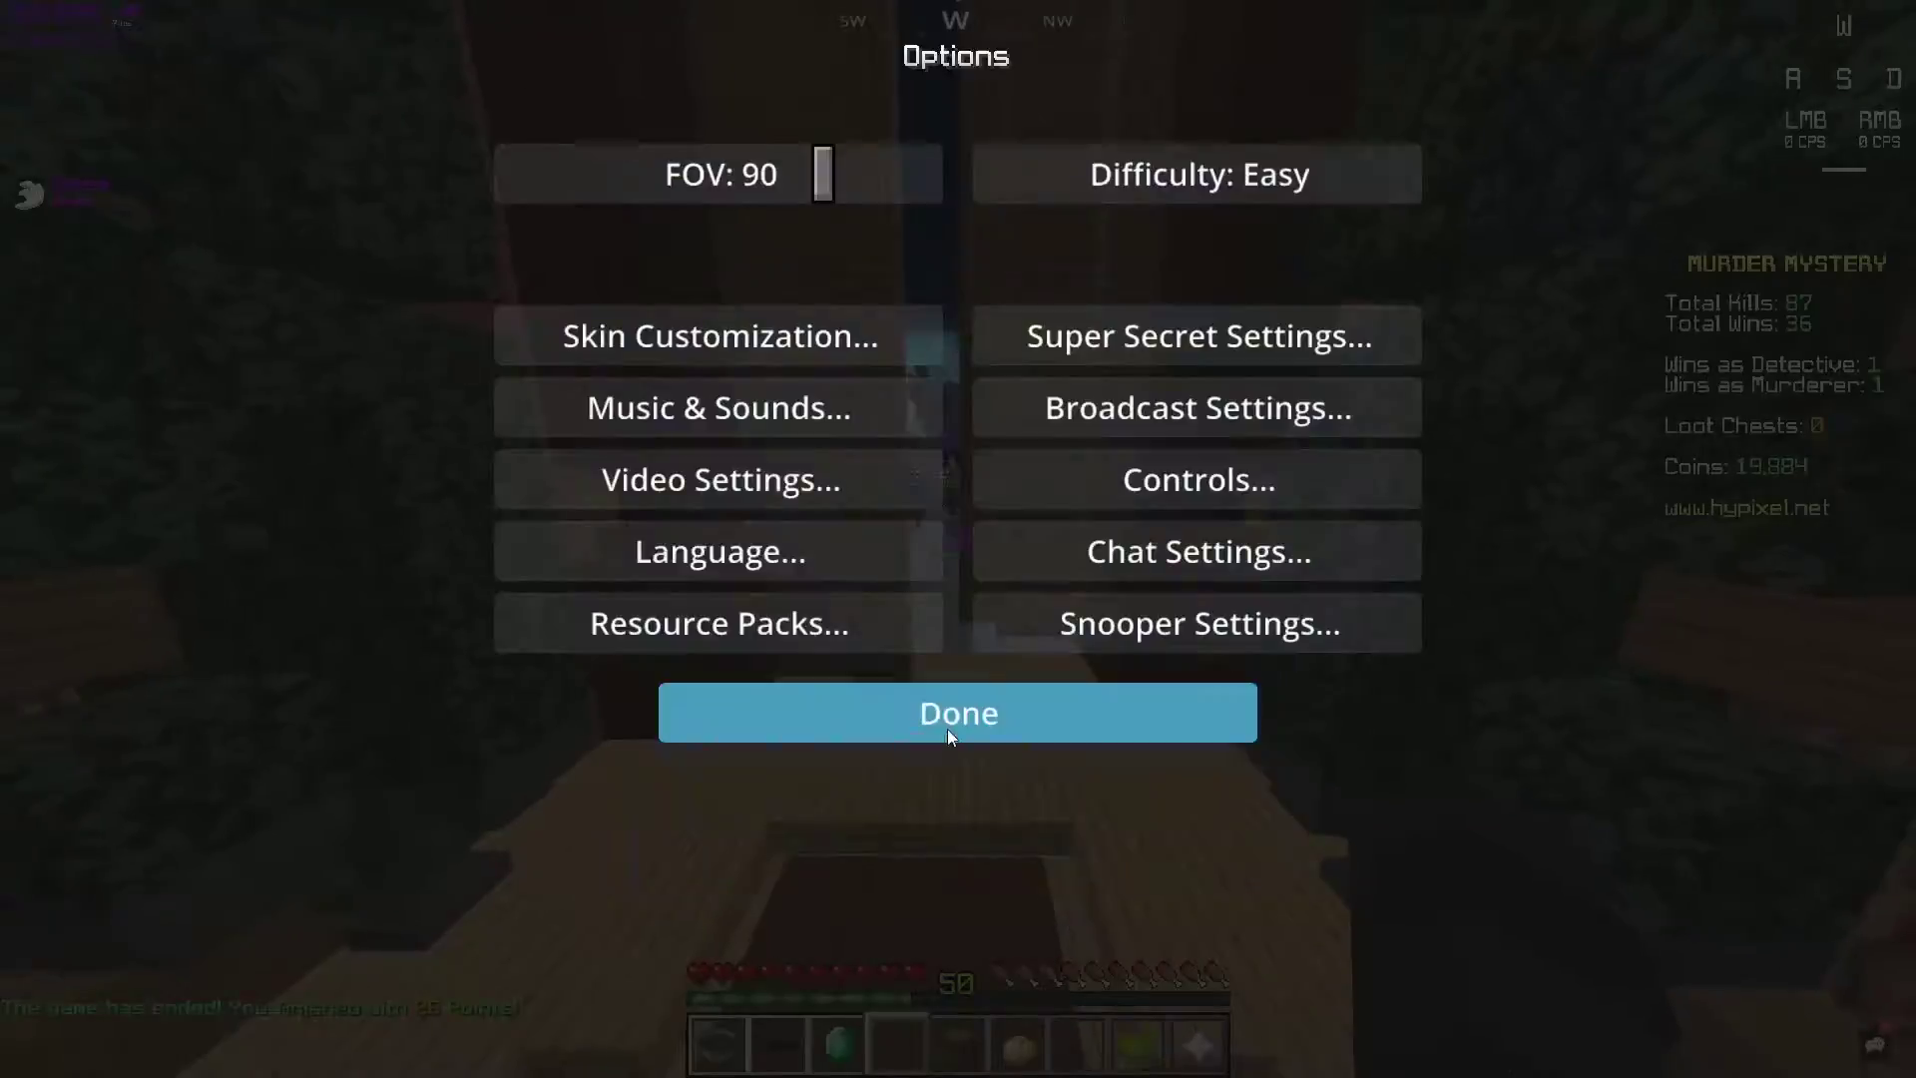
left_click(803, 486)
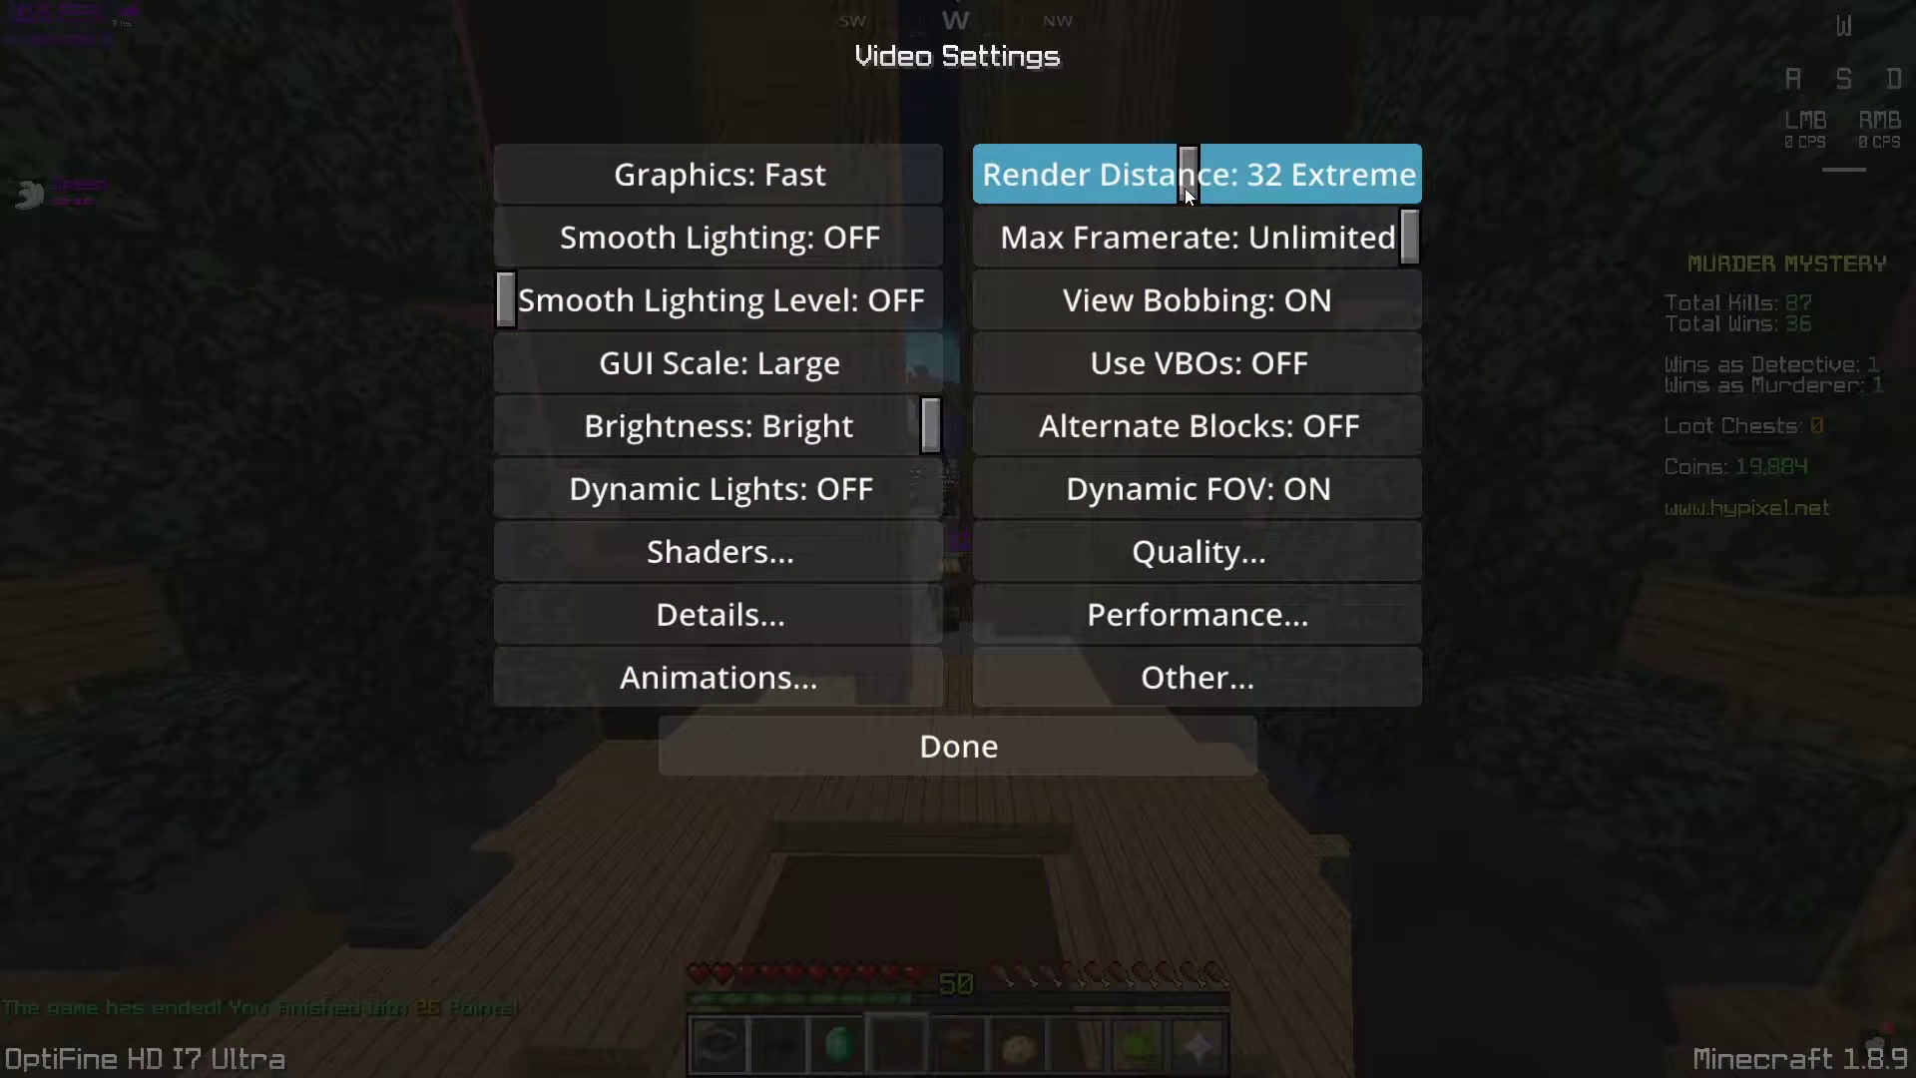
left_click_drag(1179, 181, 1087, 180)
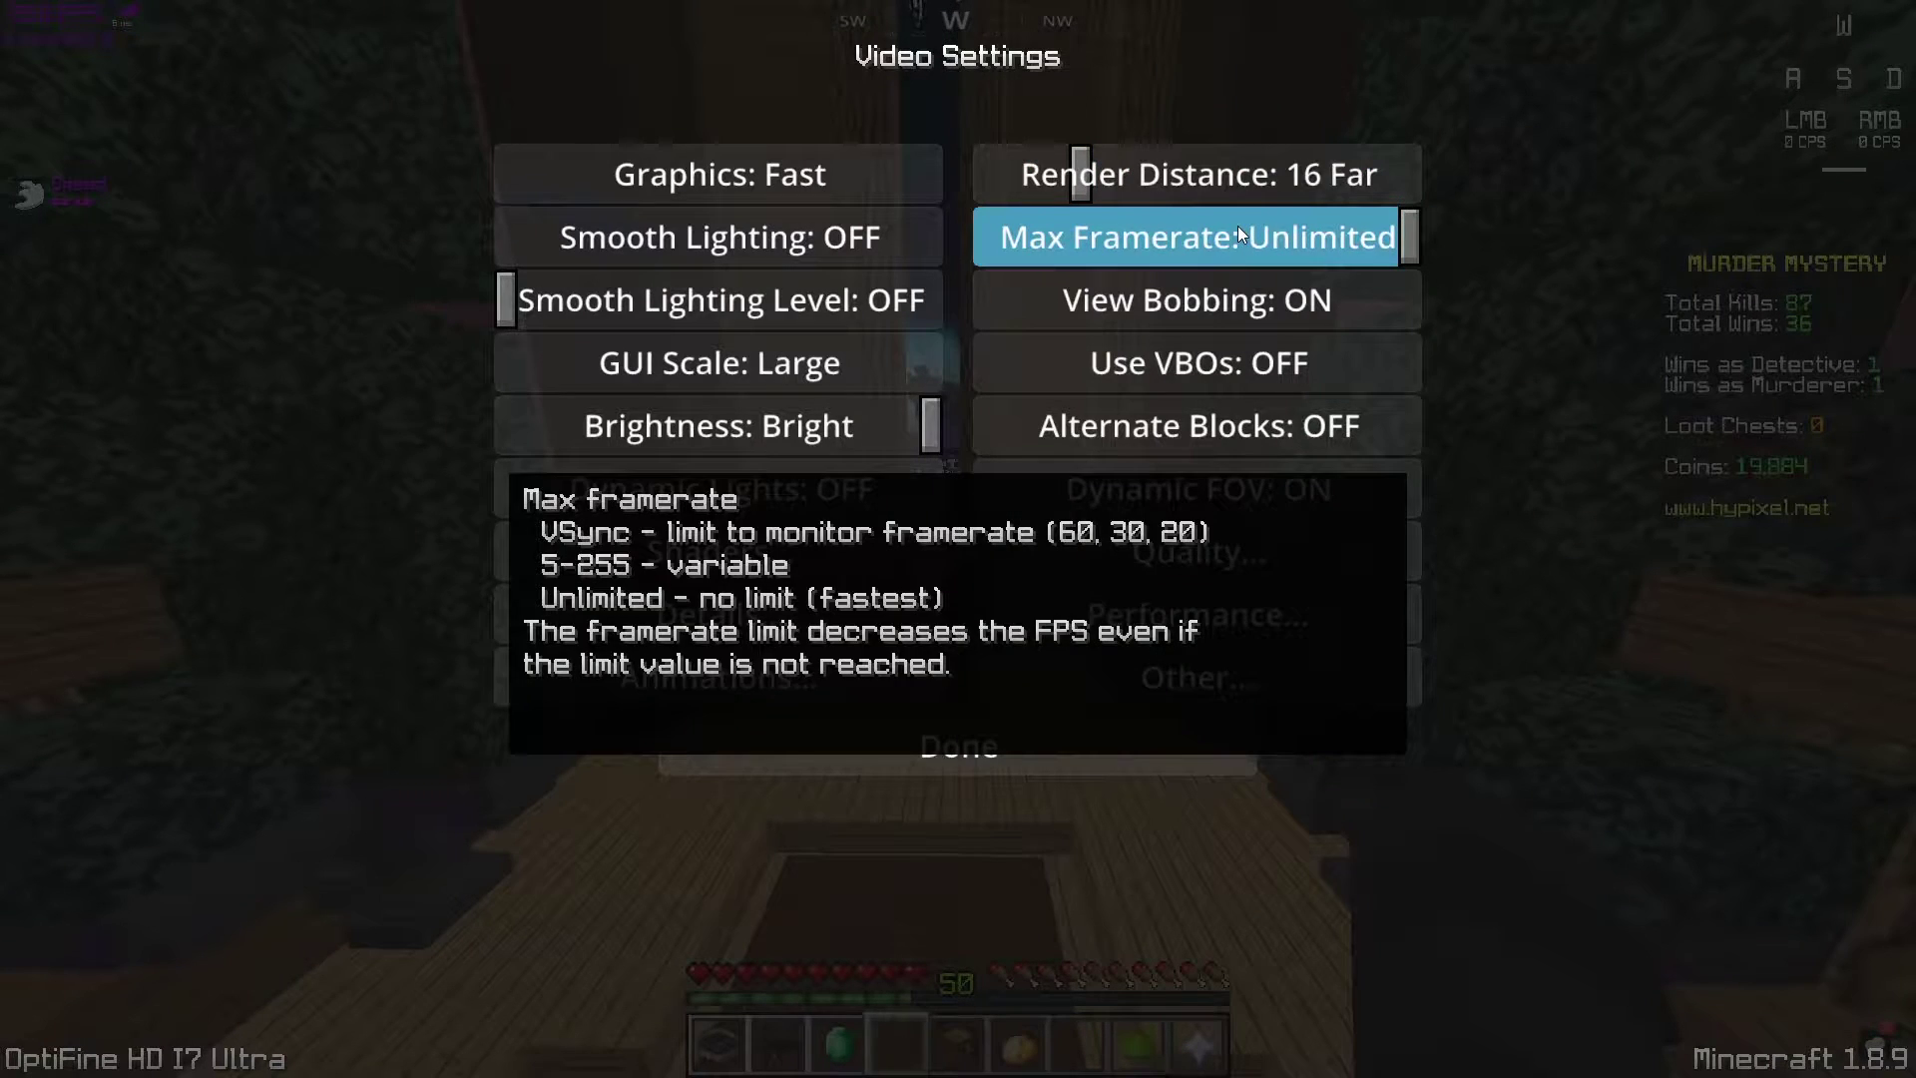
left_click_drag(1141, 176, 1193, 169)
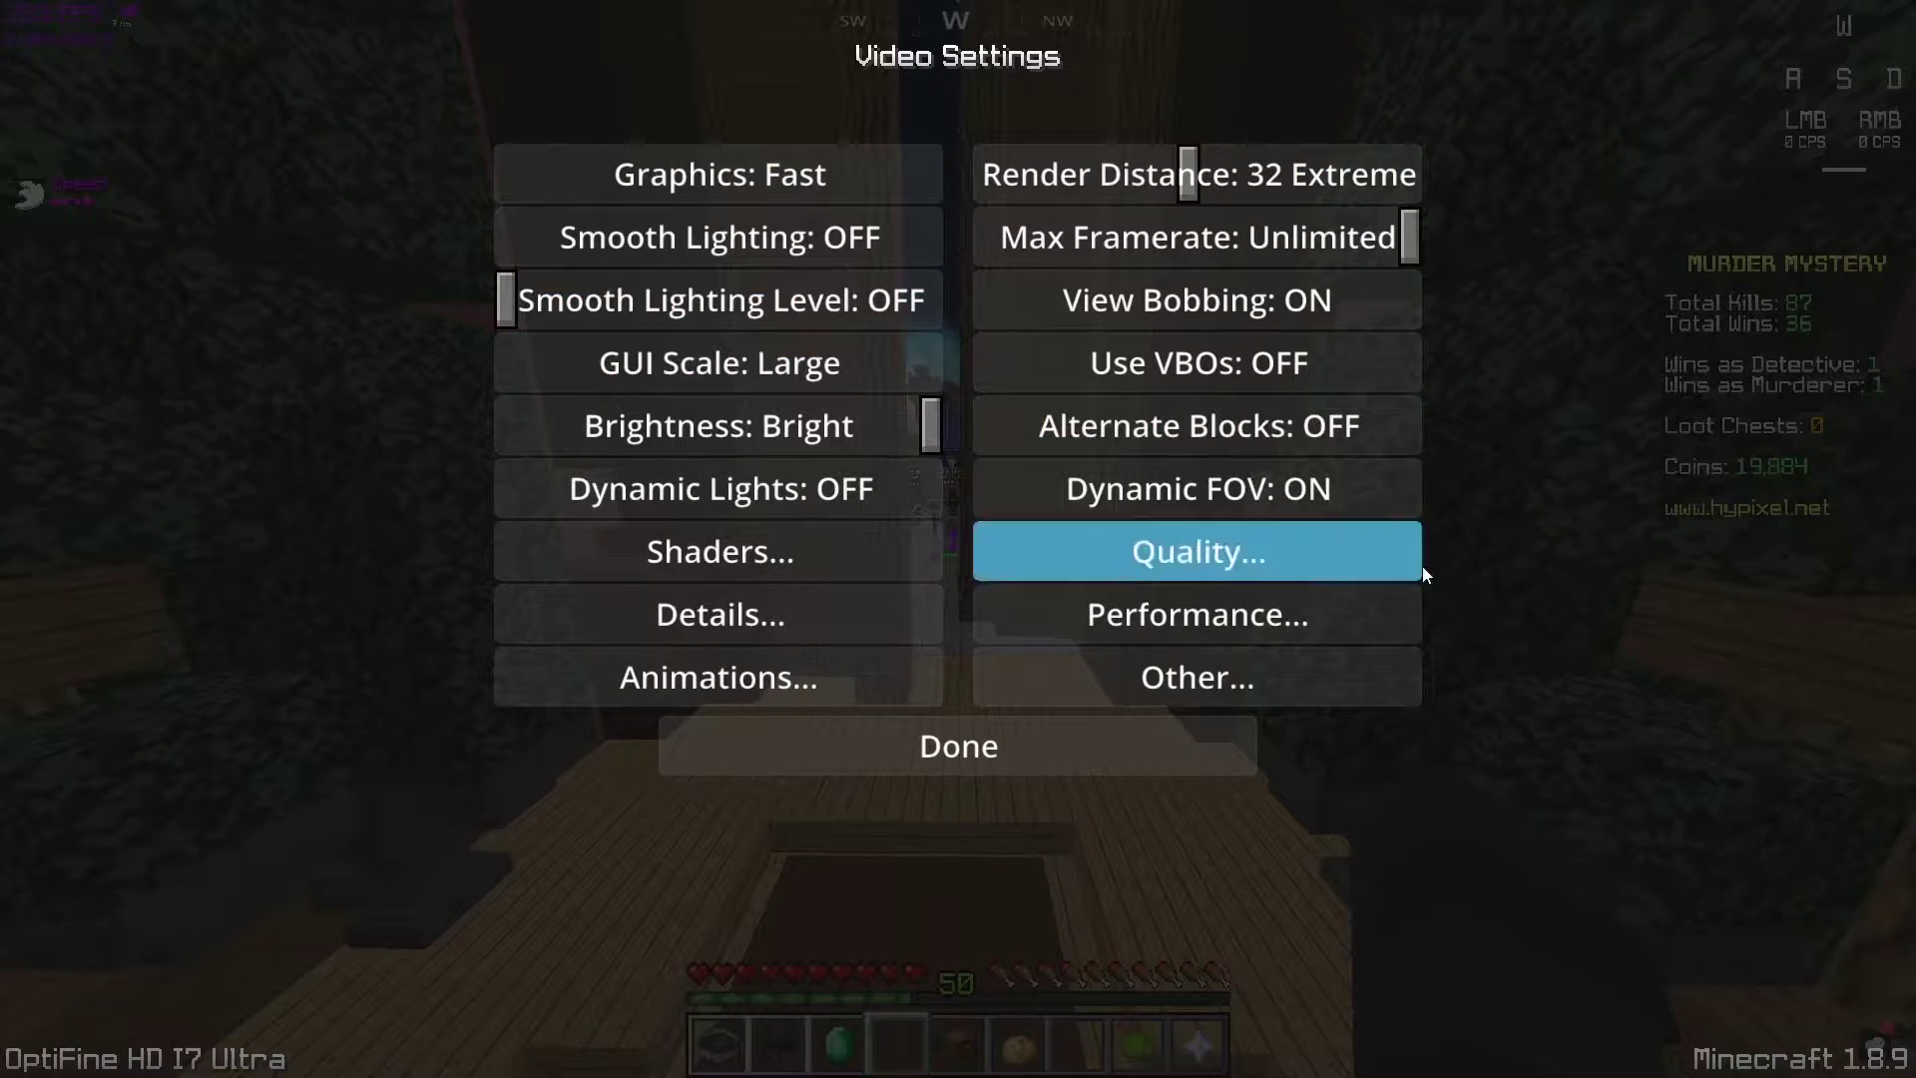
left_click(1131, 761)
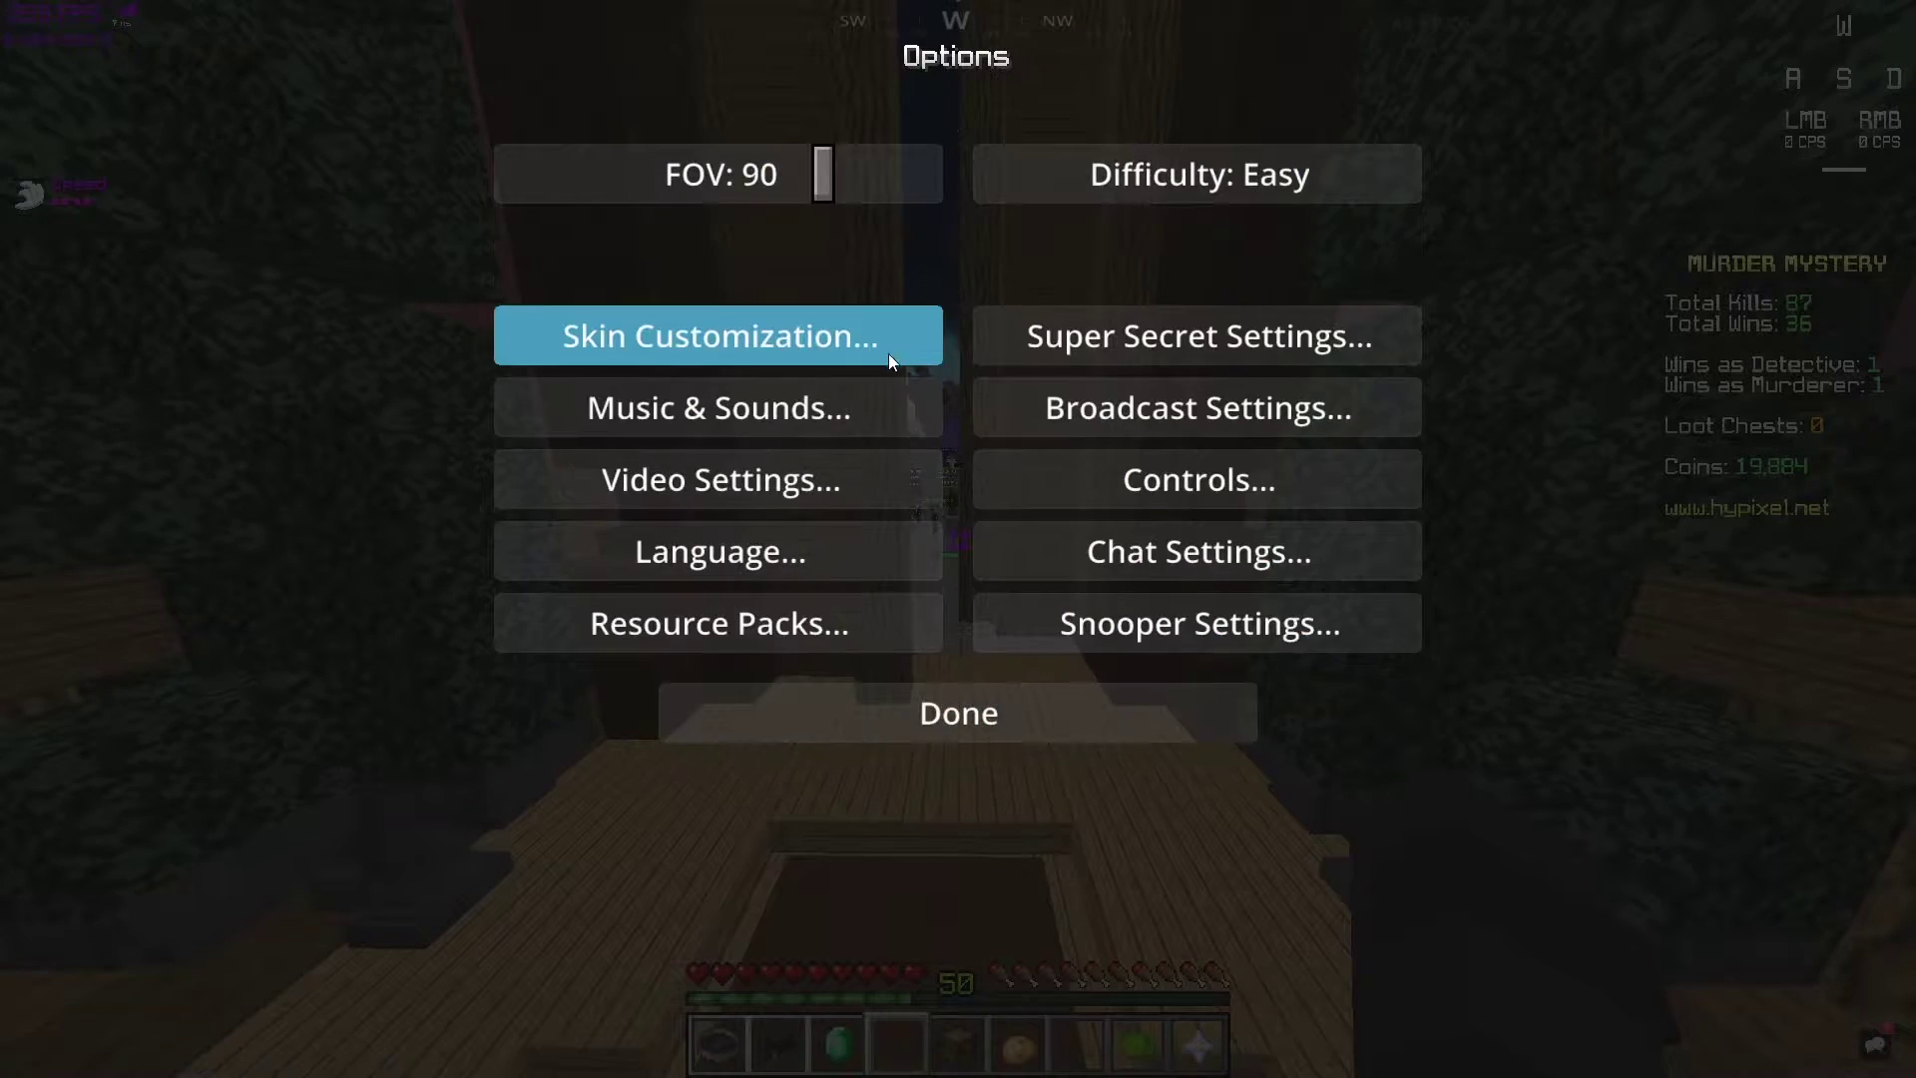
left_click(1043, 691)
- Walk through the lobby toward the LEAD building to check FPS, then reopen Video Settings
key("Escape")
key("w")
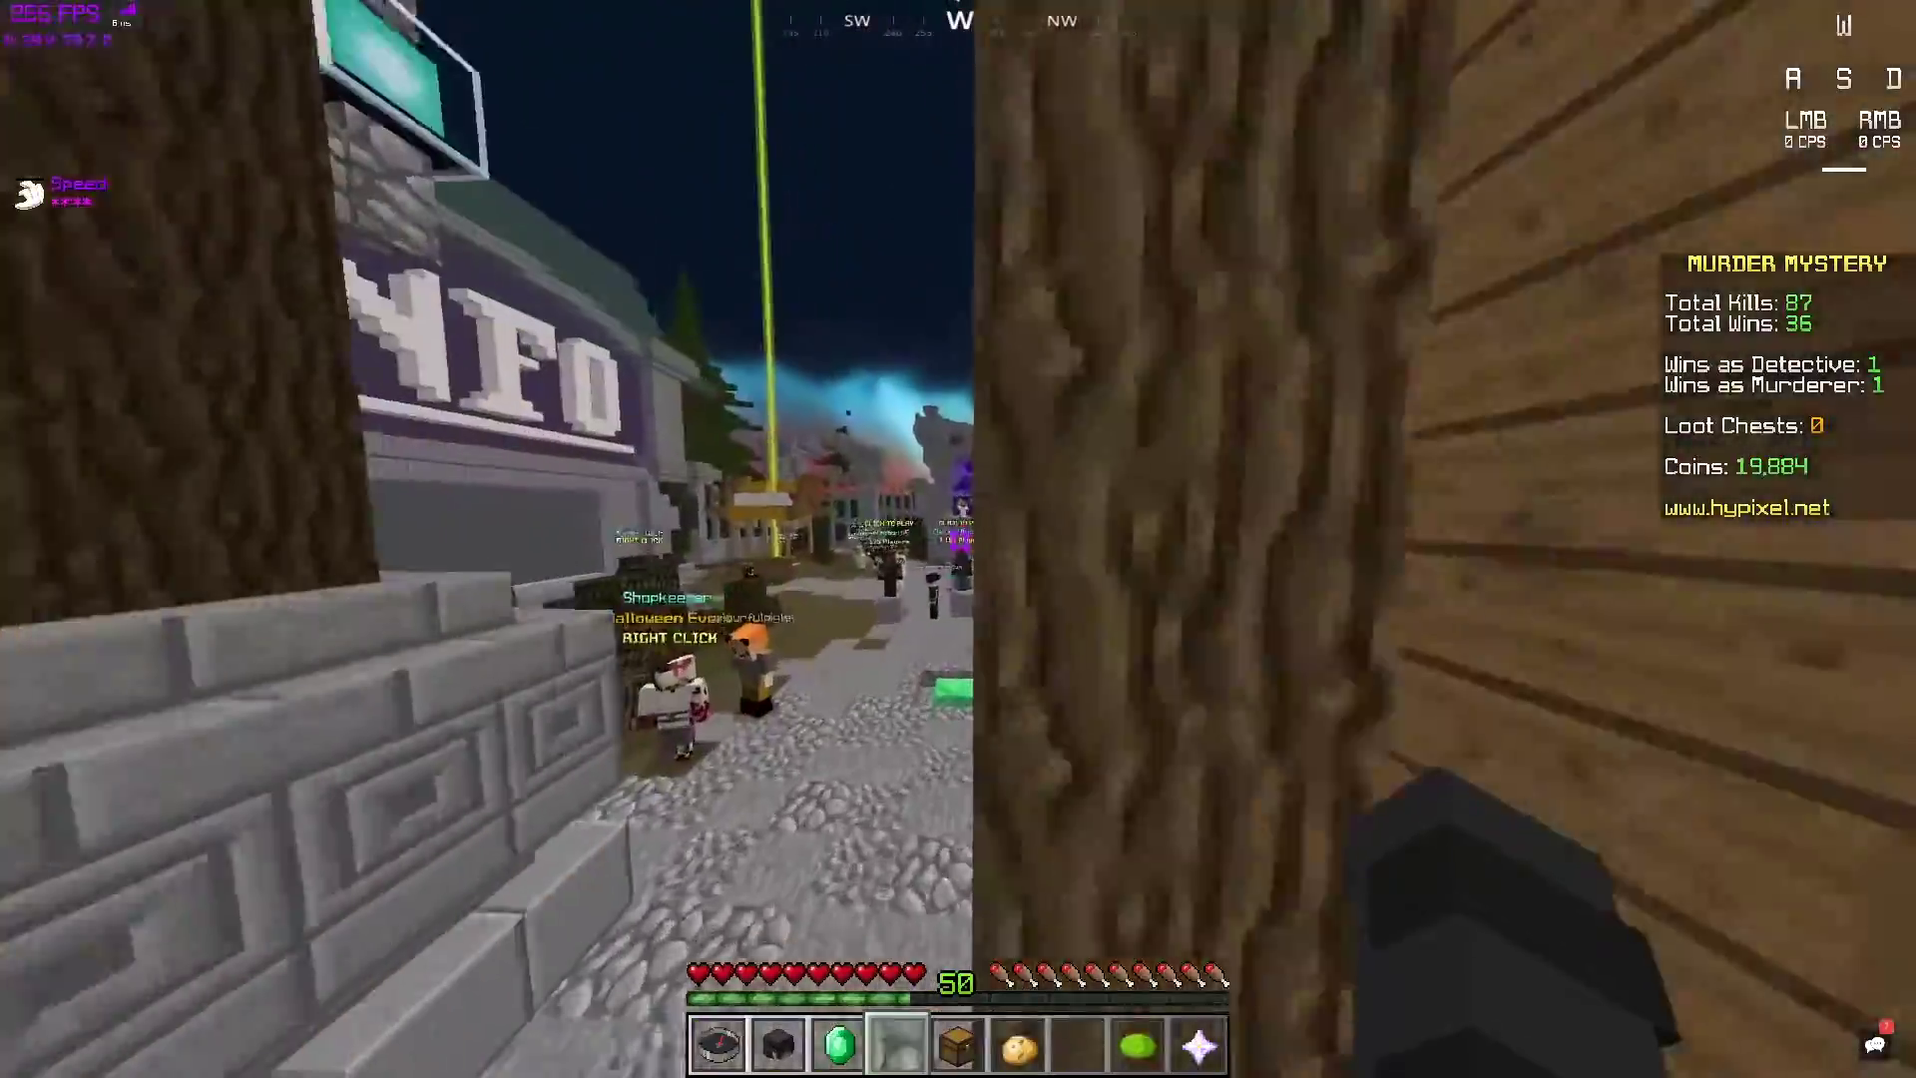
key("a")
key("w")
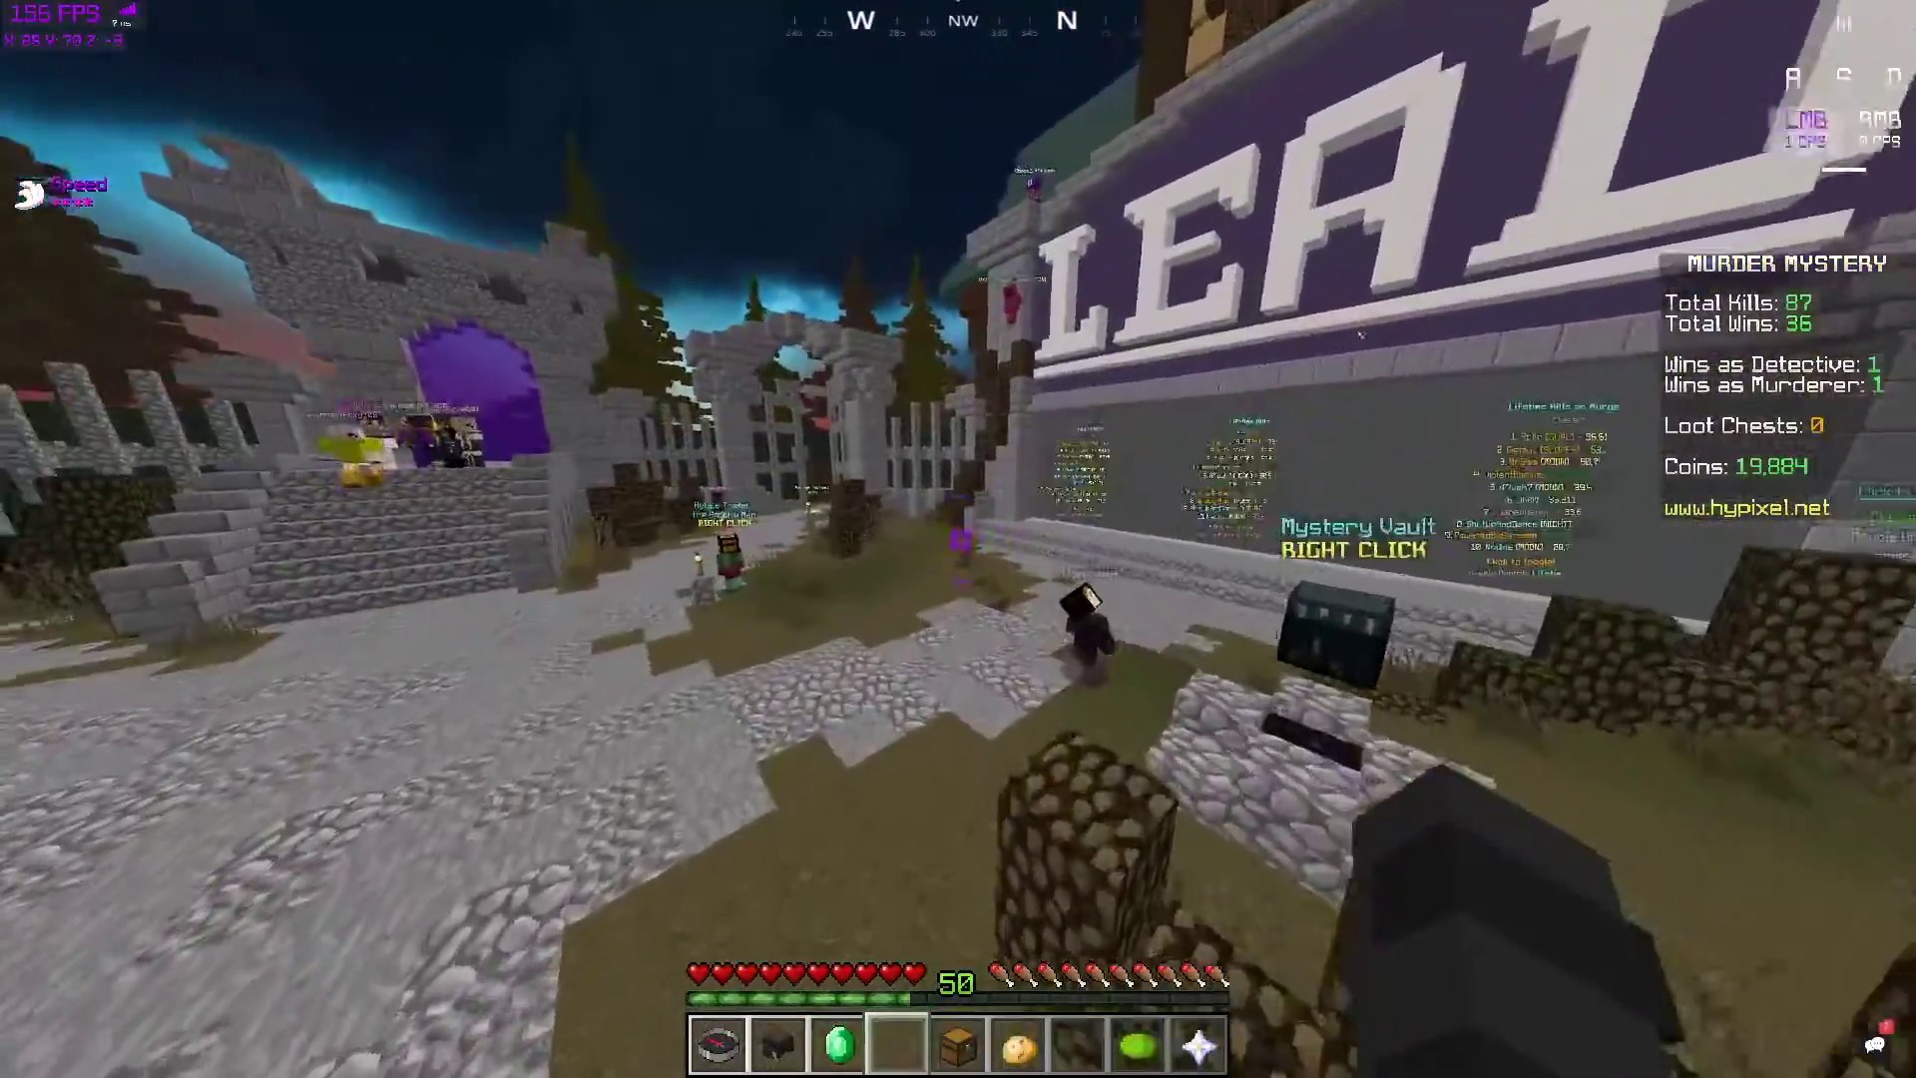
key("Escape")
left_click(870, 743)
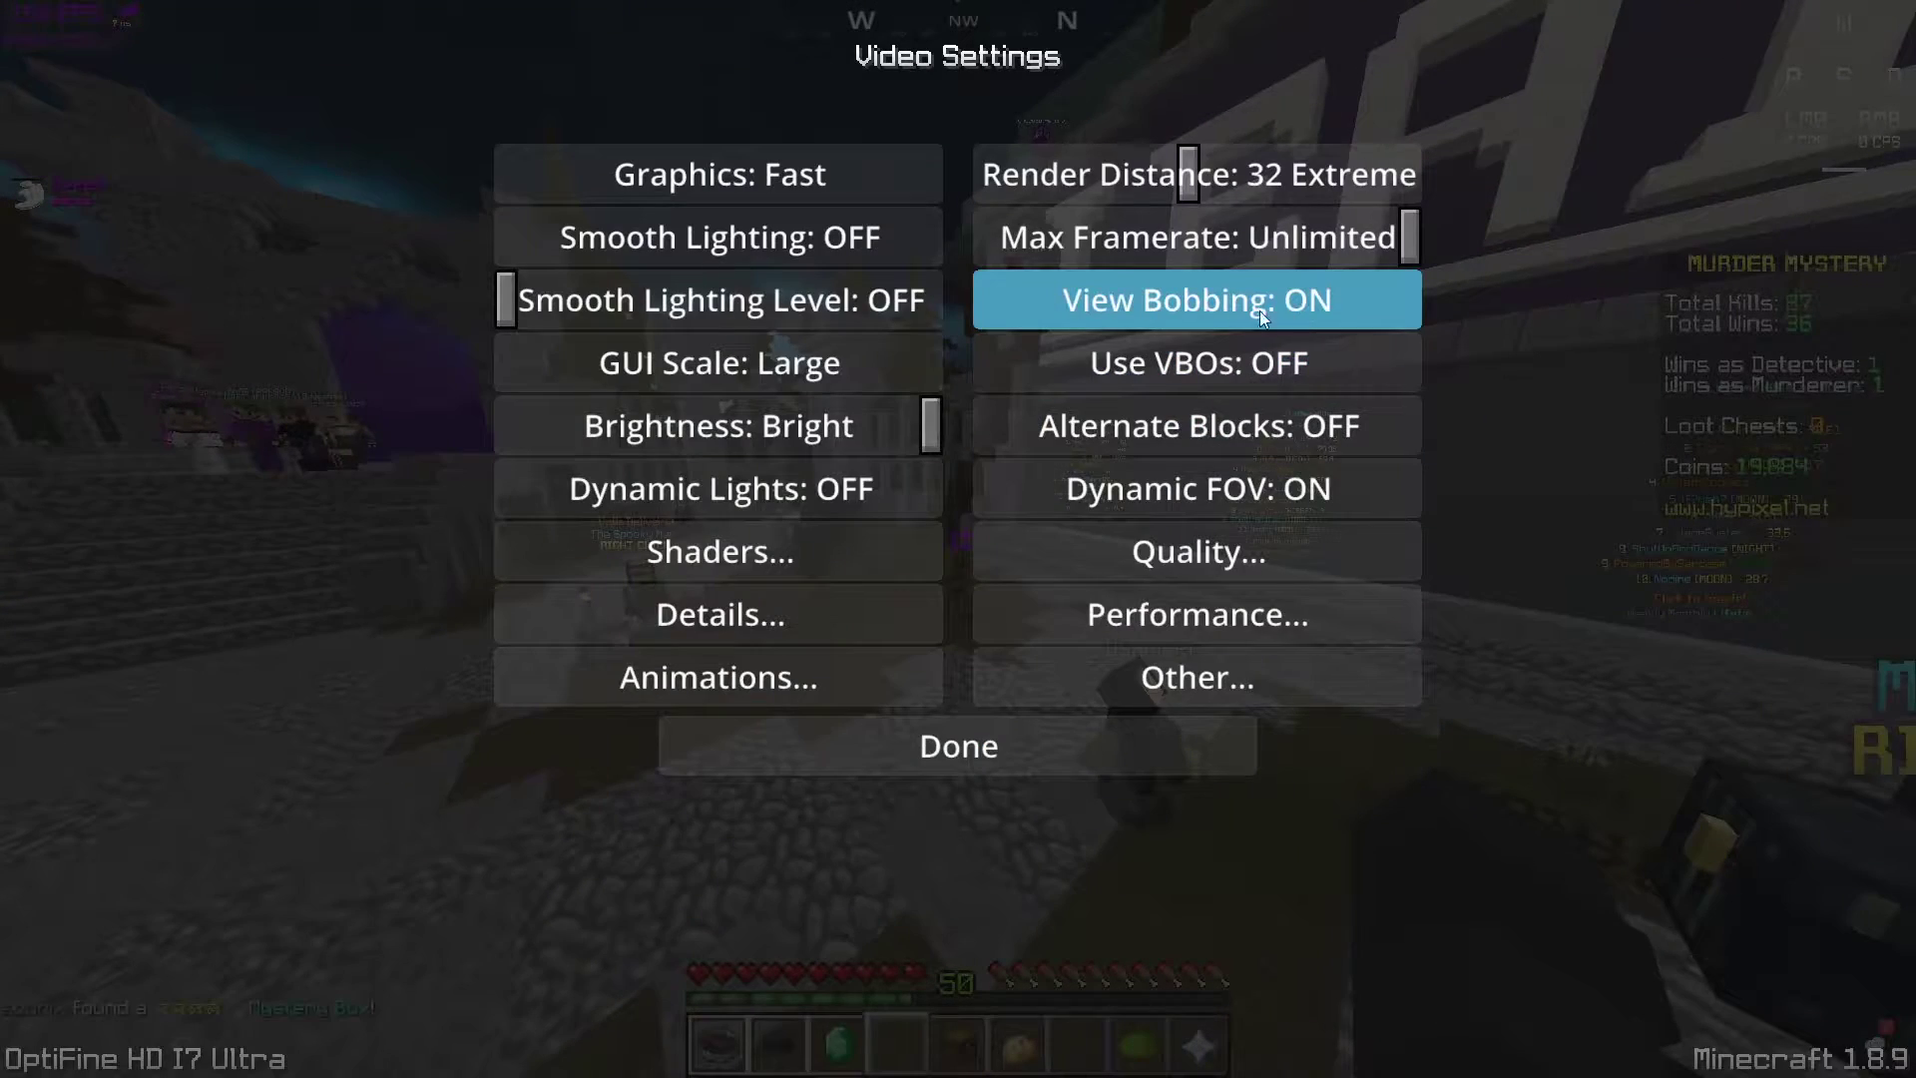
left_click(828, 616)
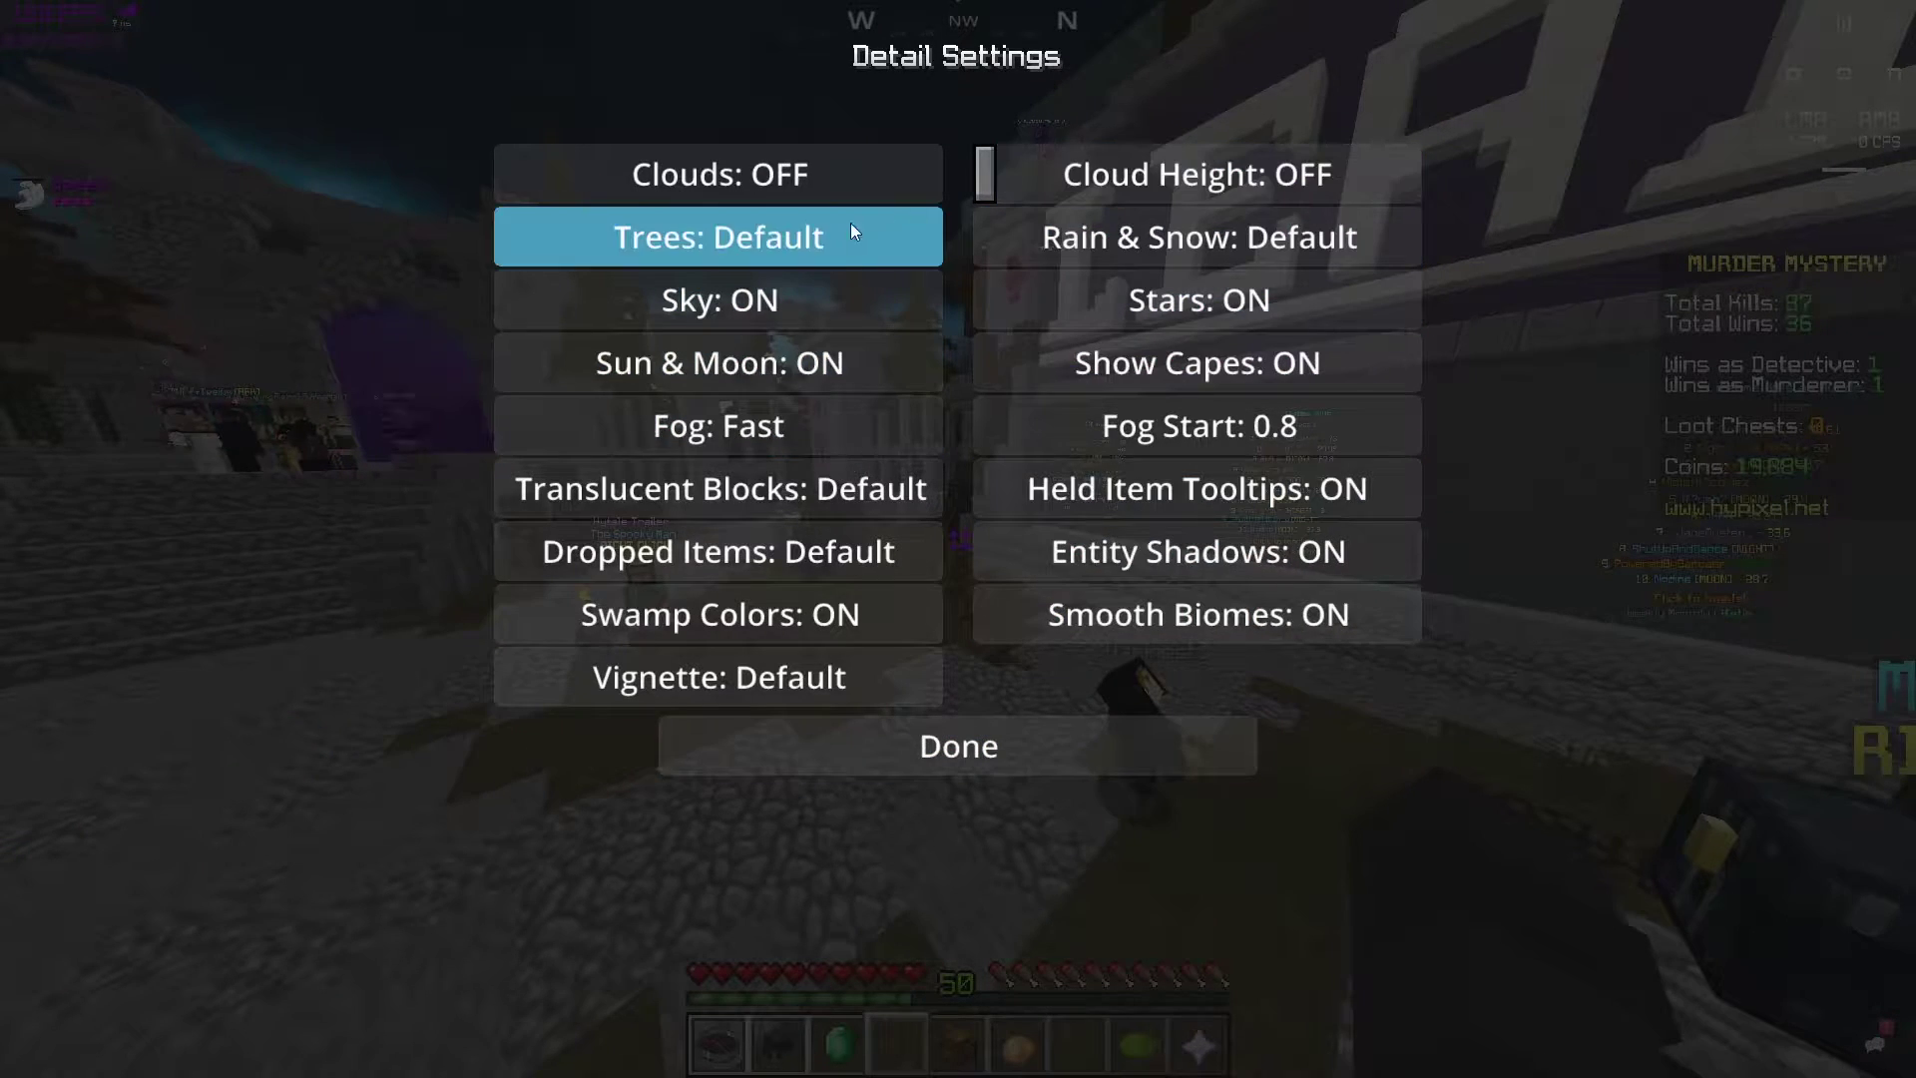
left_click(1063, 763)
left_click(1078, 676)
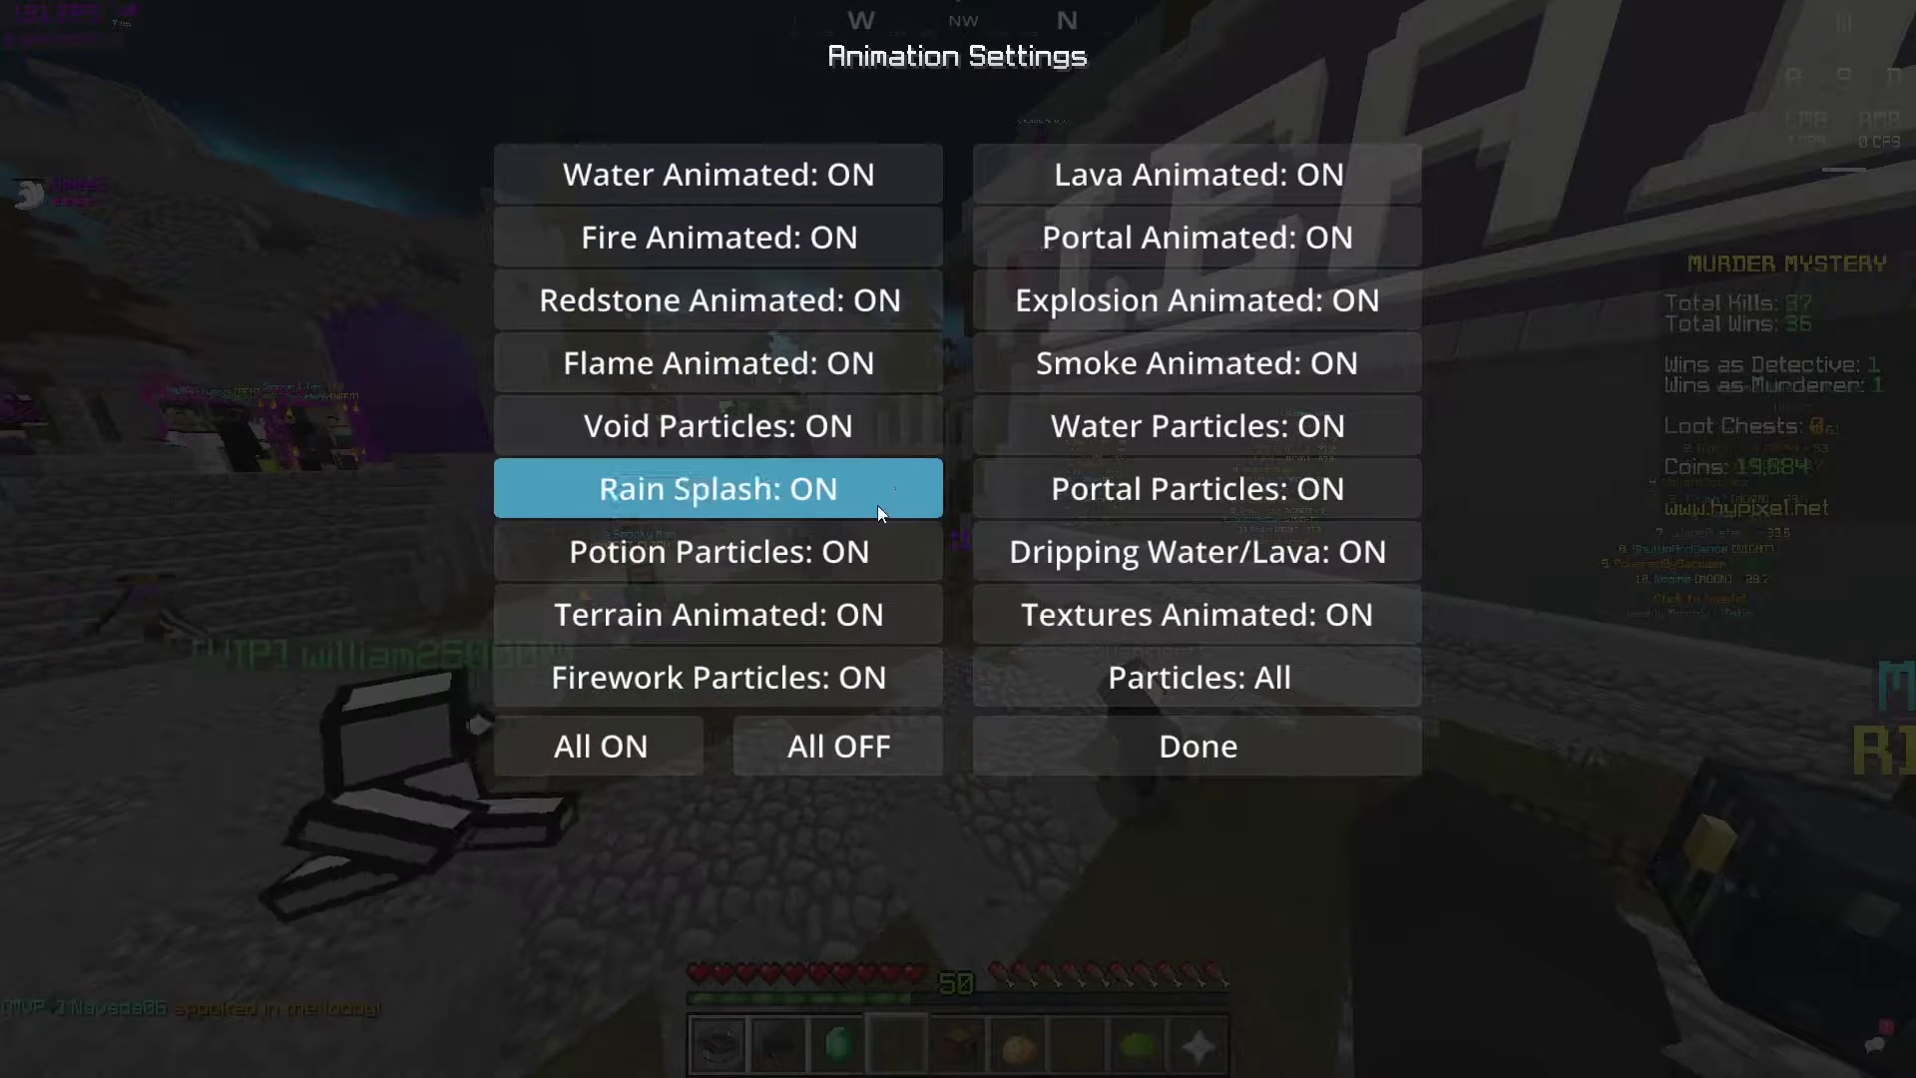
left_click(874, 751)
left_click(647, 762)
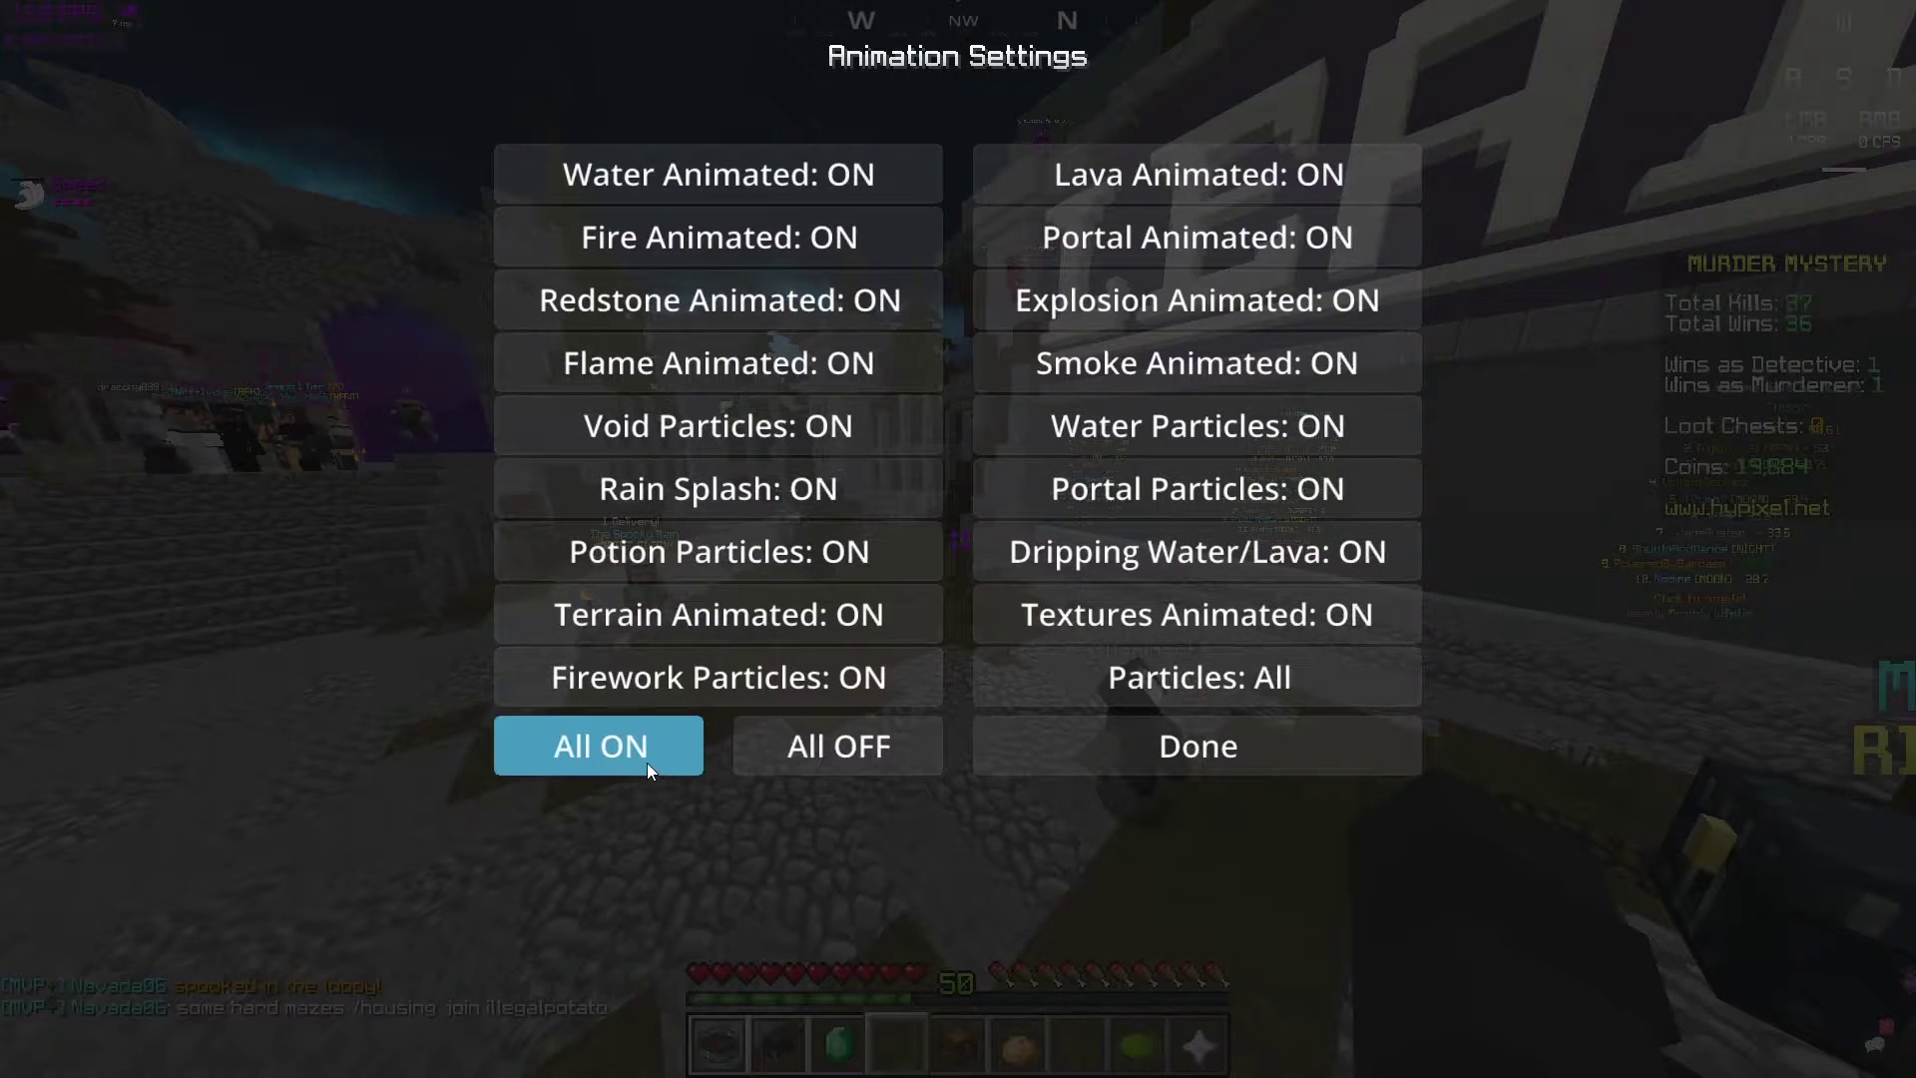
left_click(1096, 756)
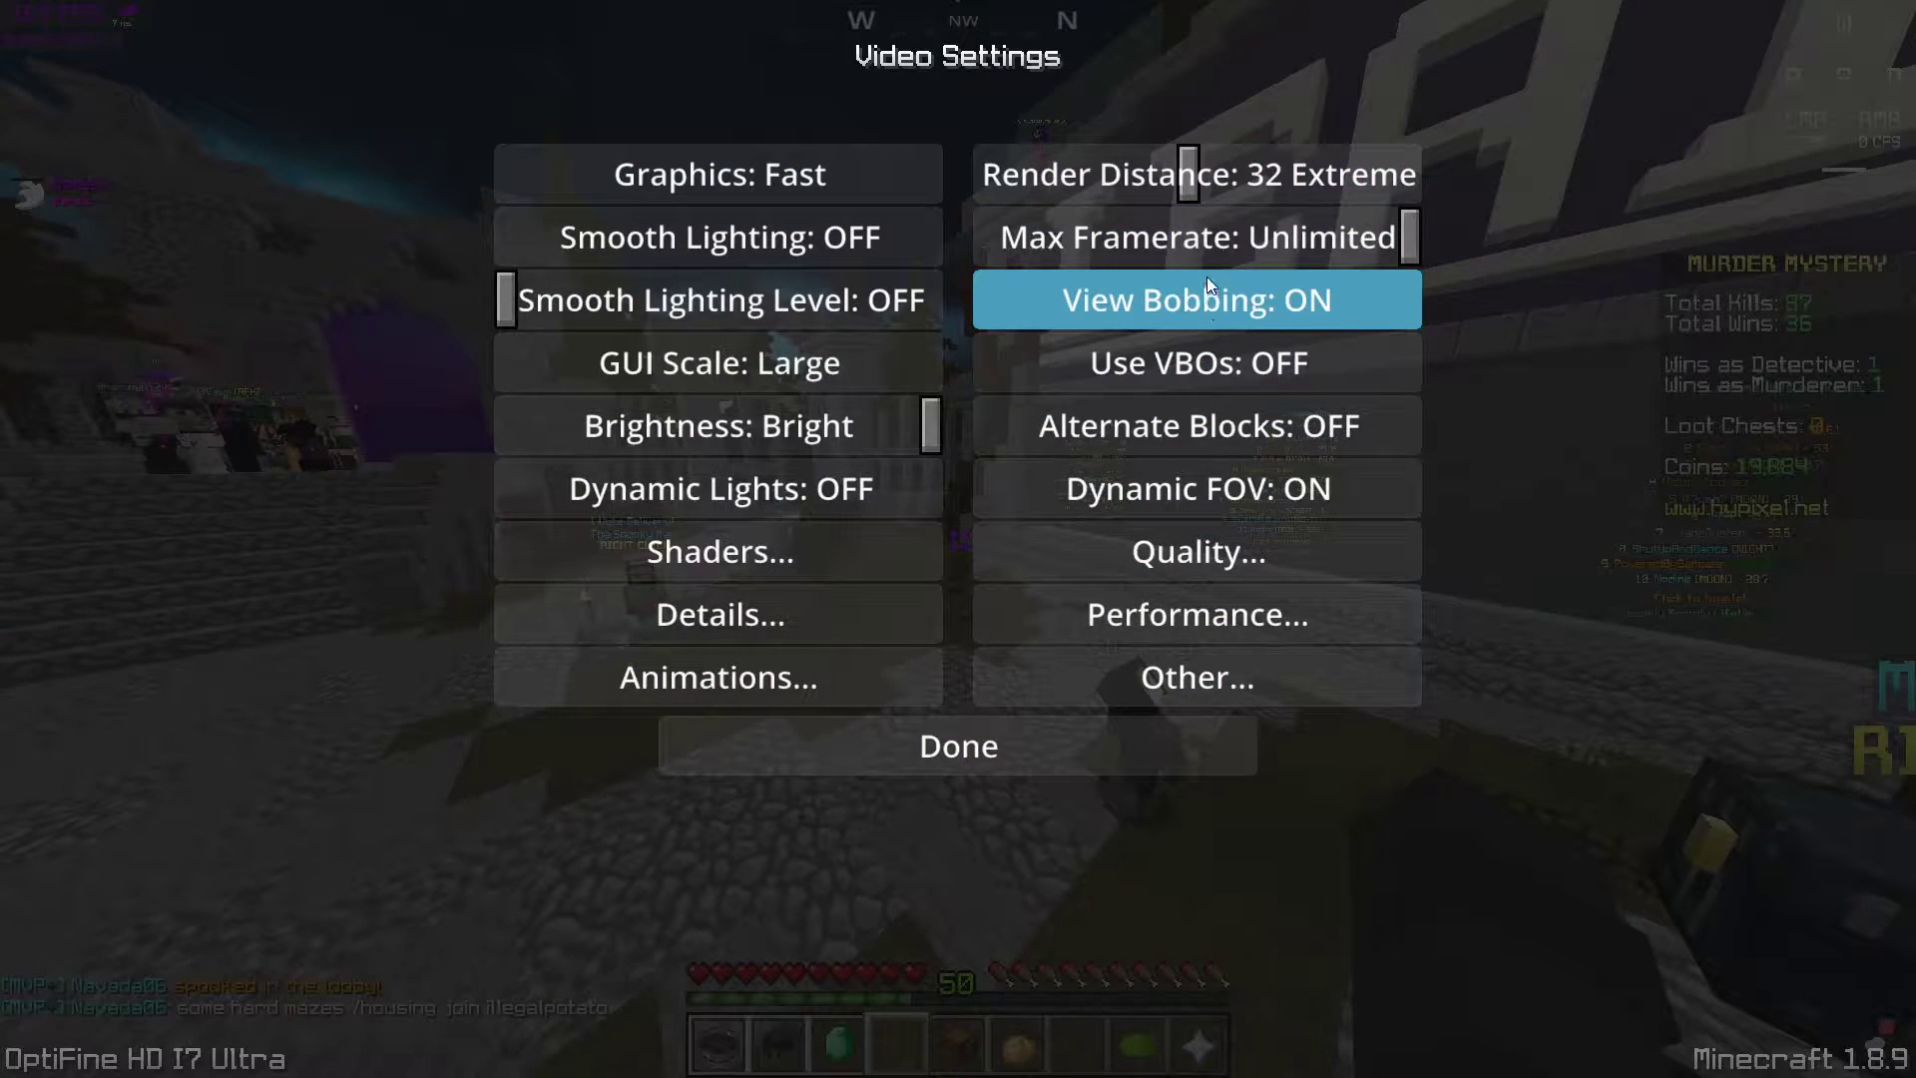
- Read the Quality tooltips for Connected Textures, Mipmap Type and Antialiasing, then go to Performance
left_click(1221, 526)
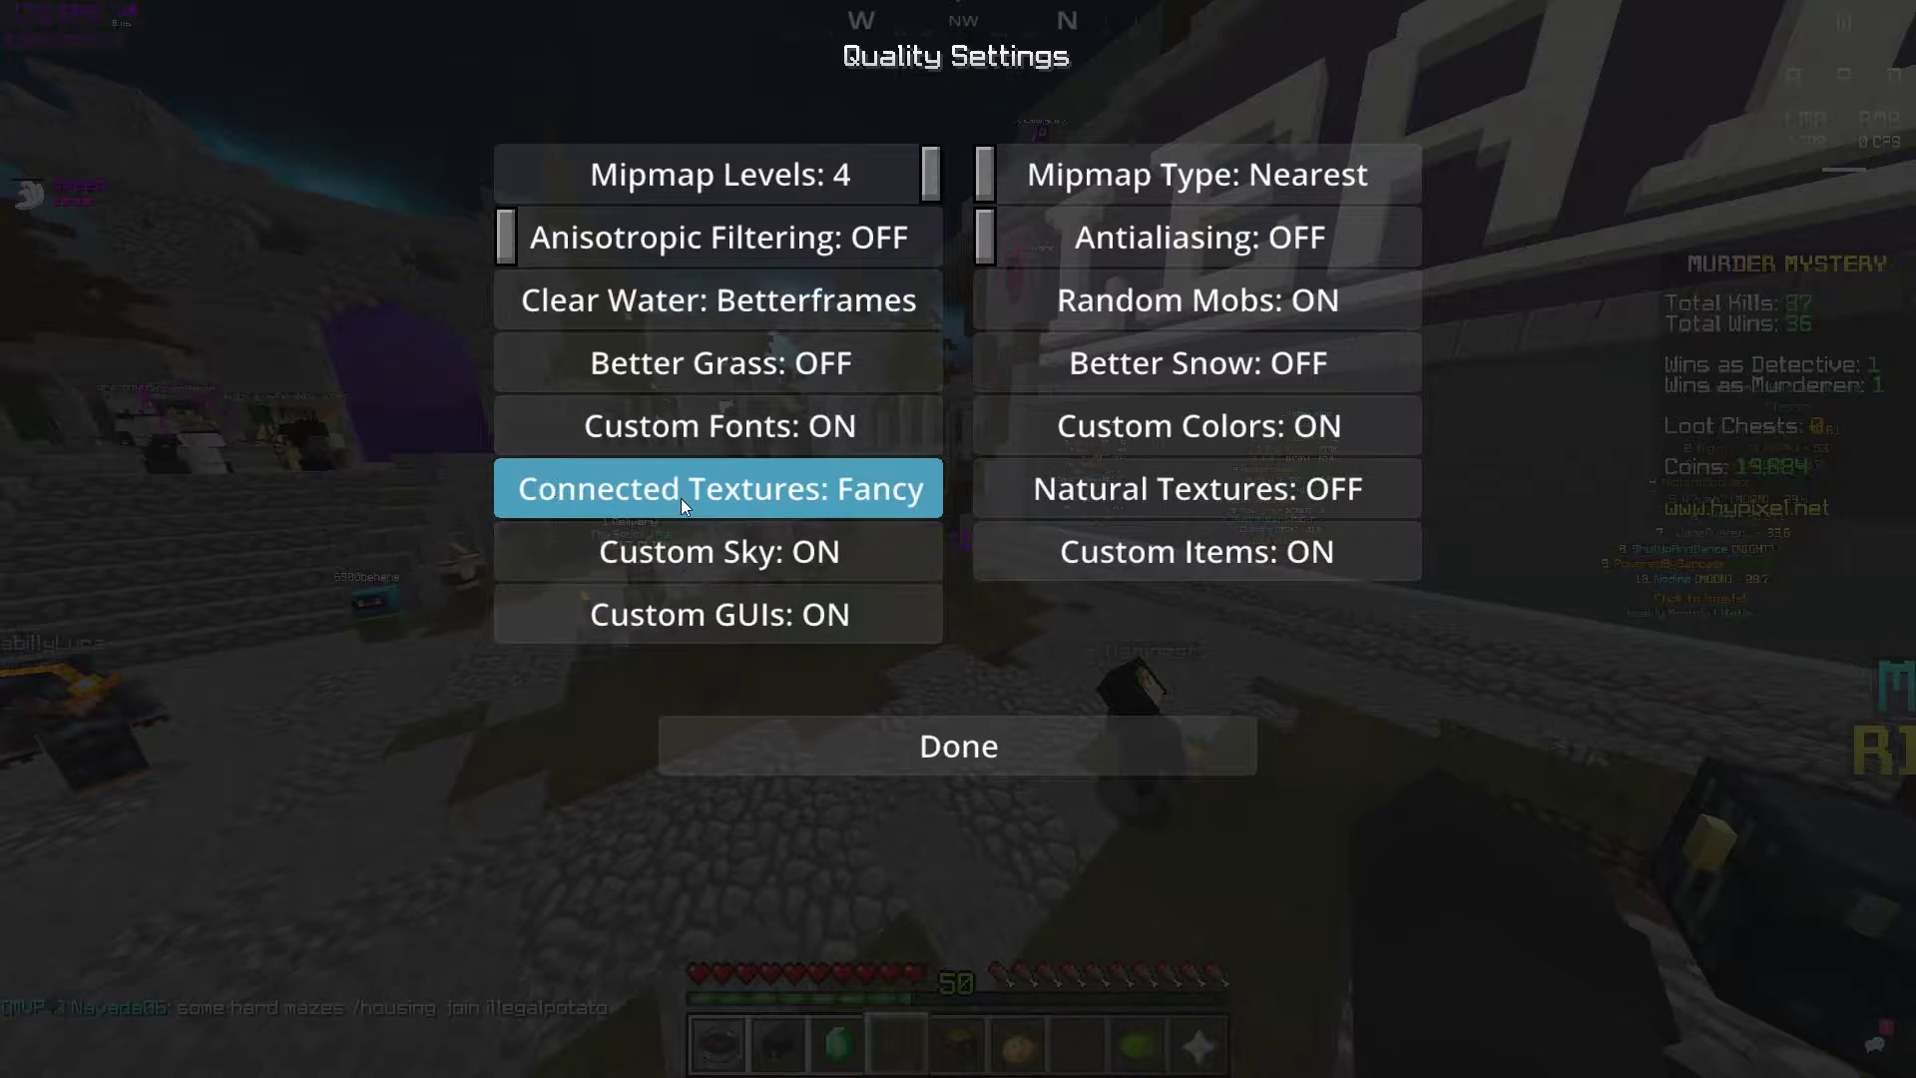
mouse_move(682, 496)
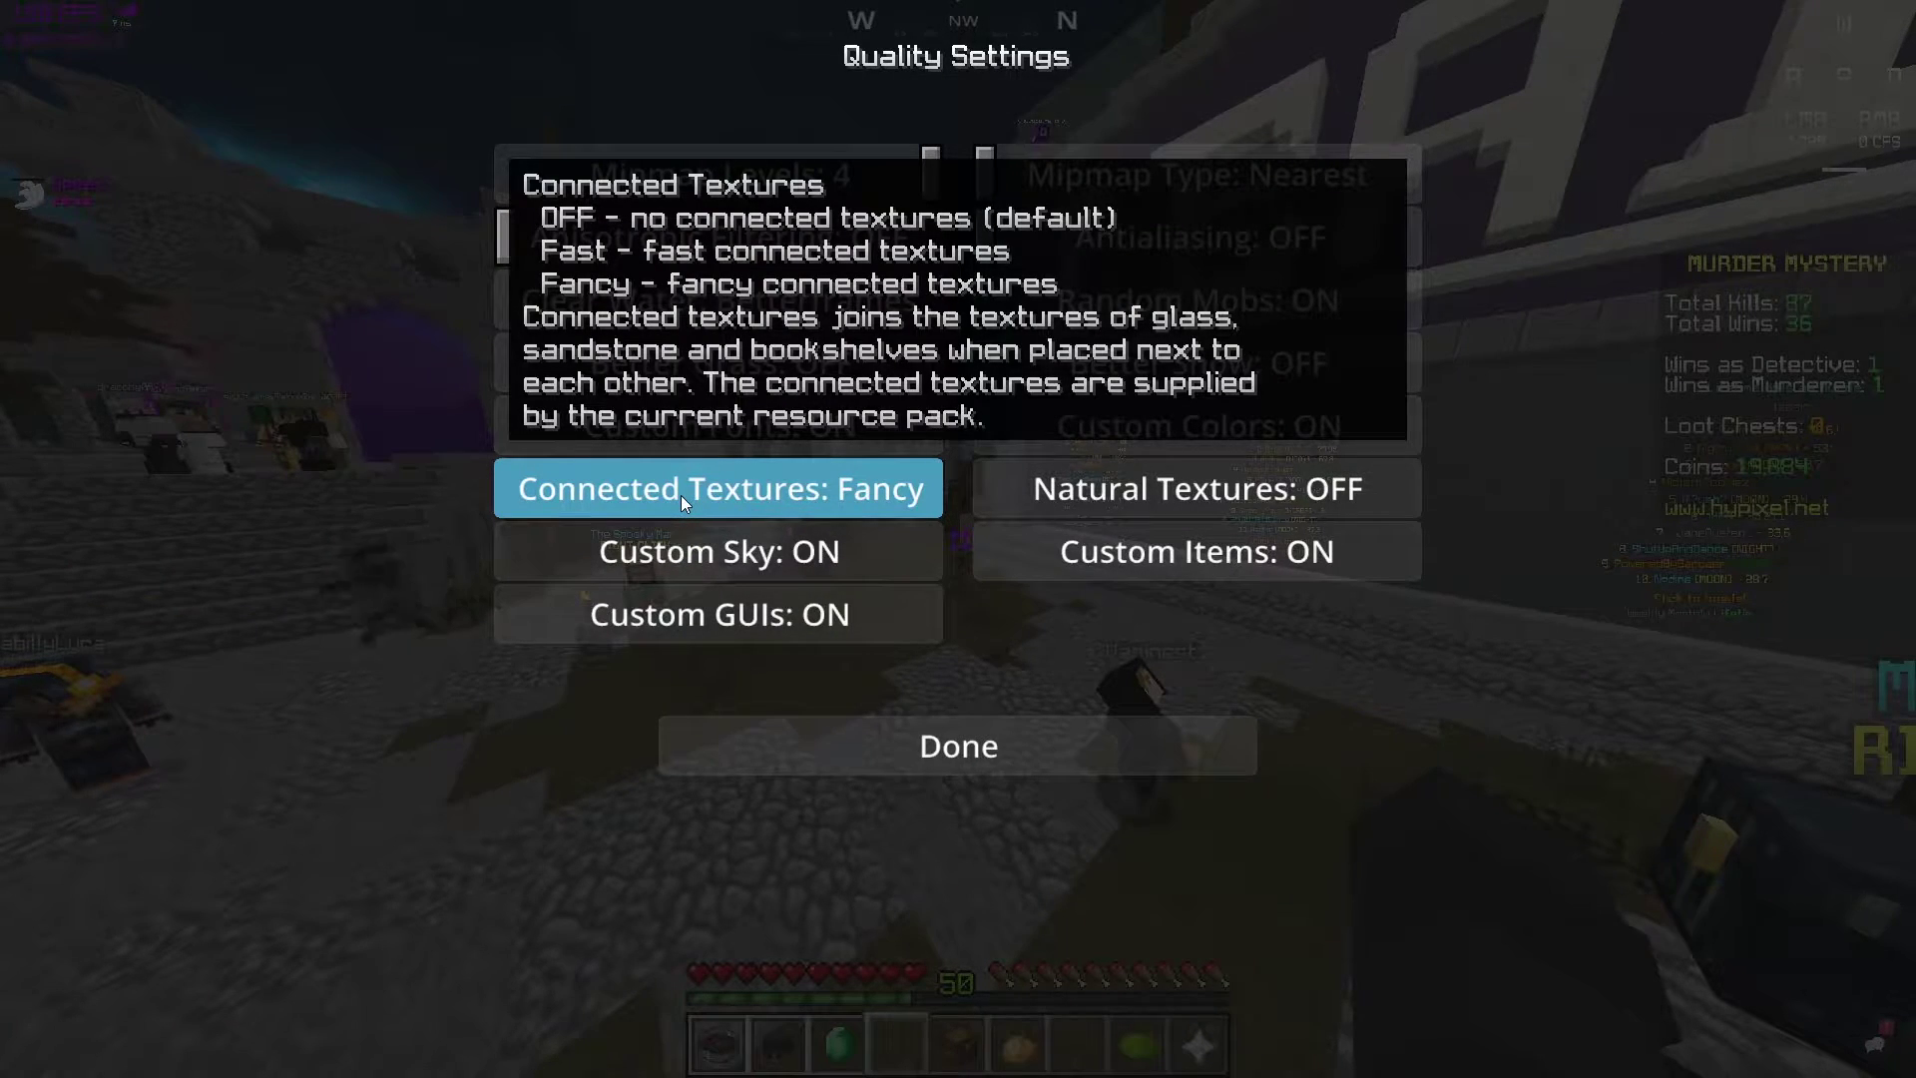
mouse_move(1278, 155)
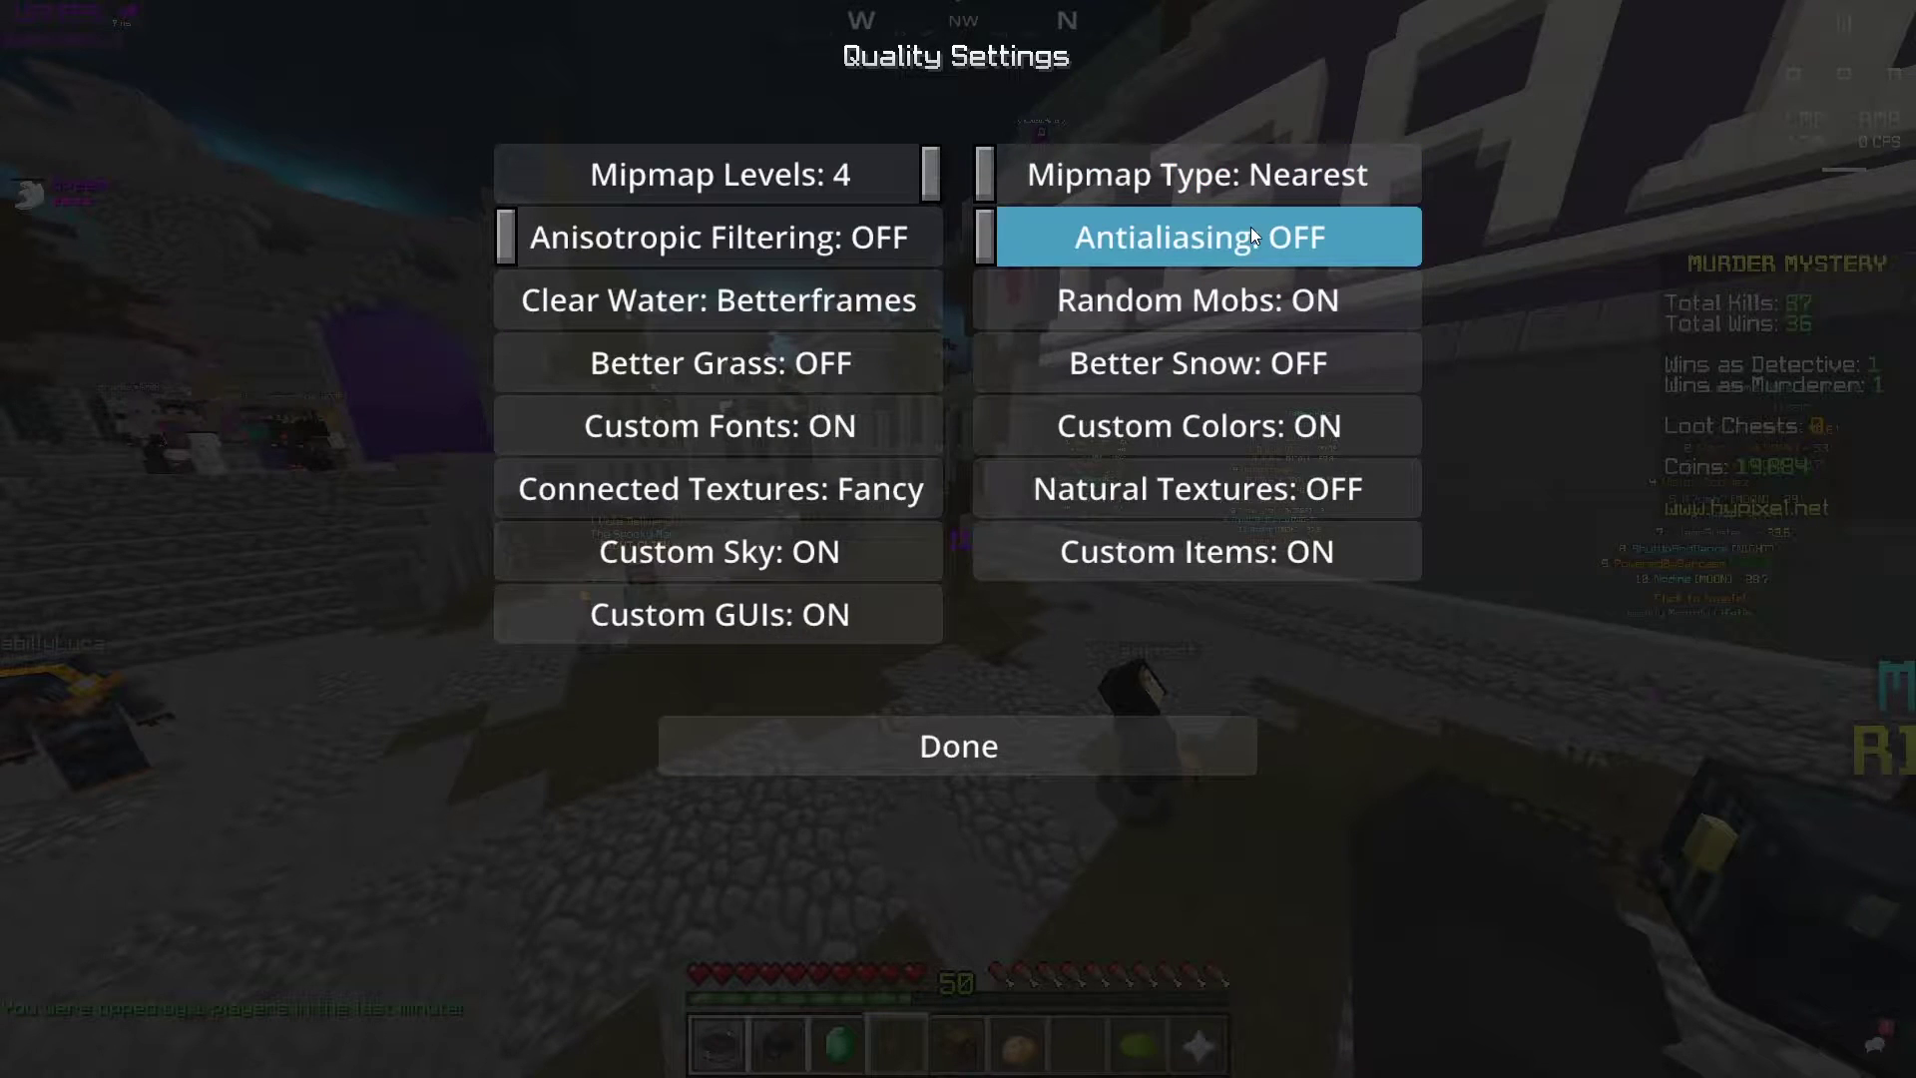
mouse_move(1249, 229)
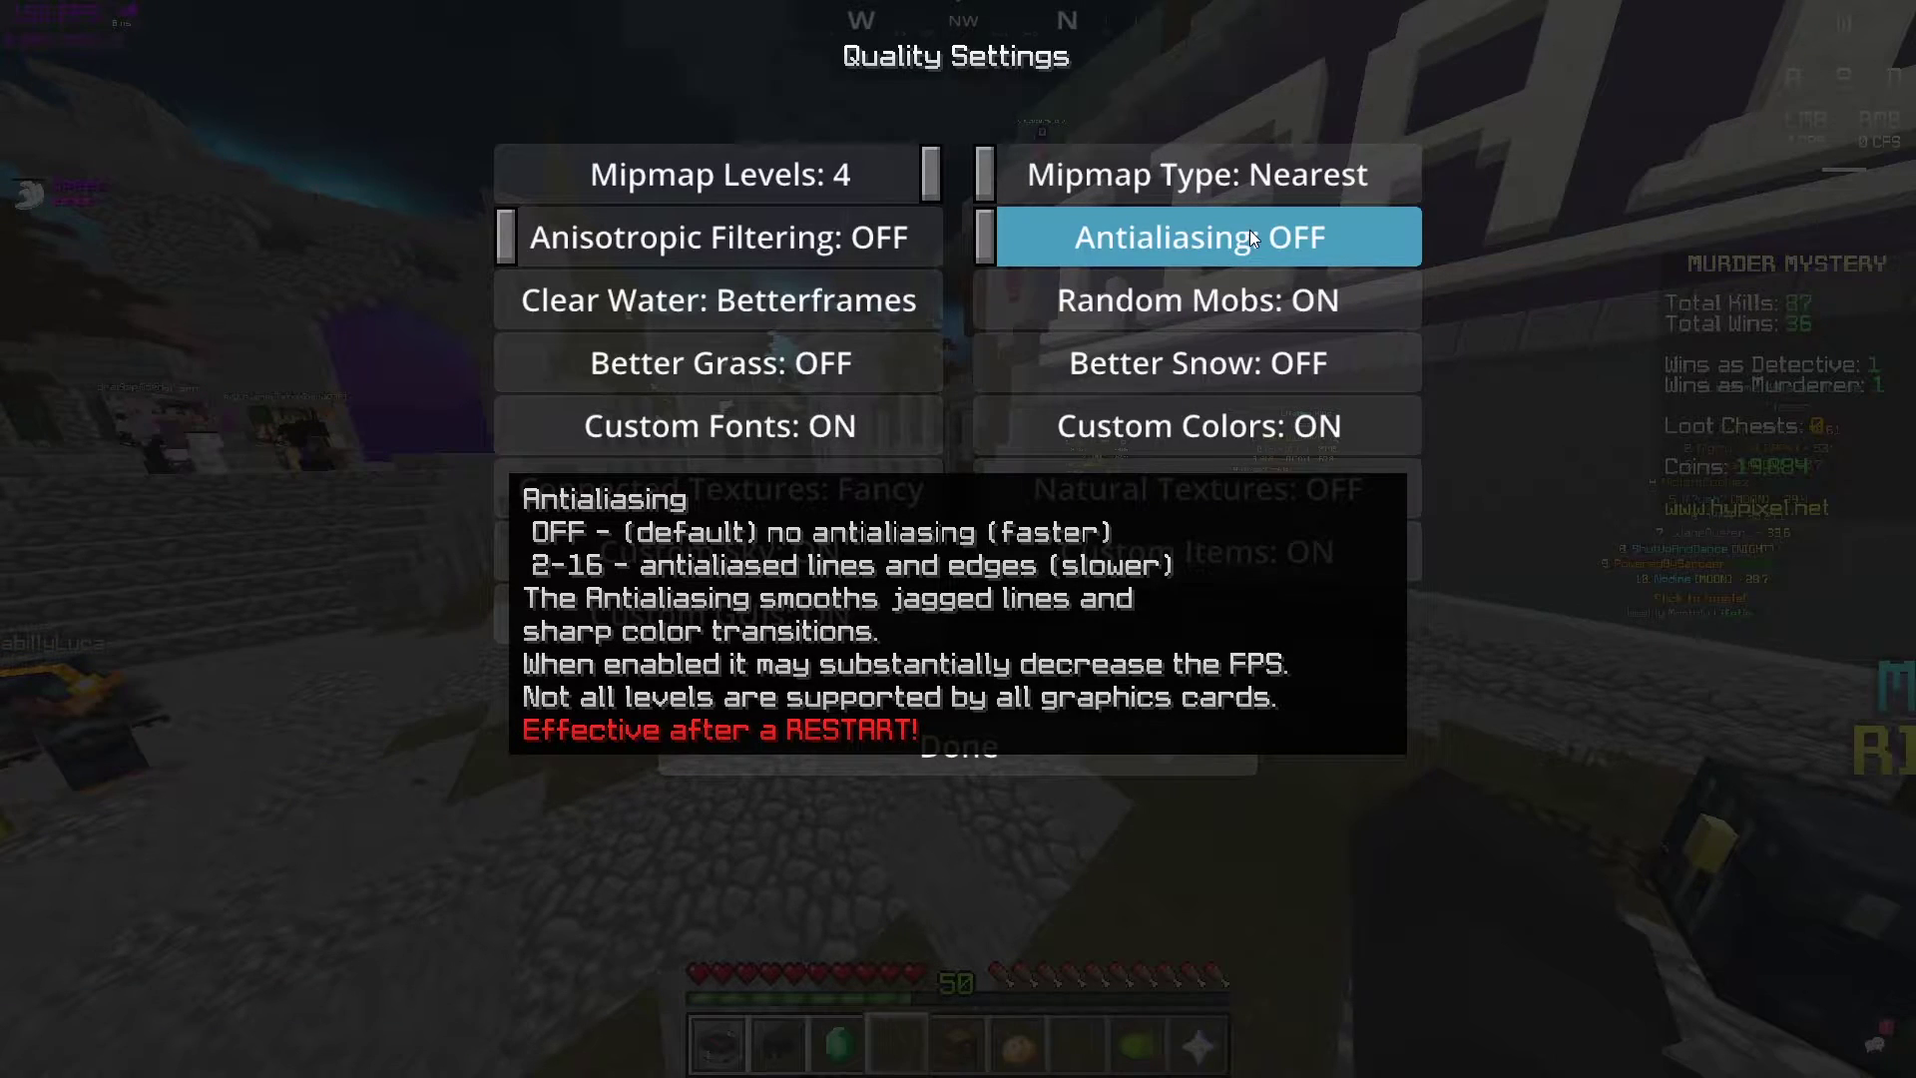
key("Escape")
left_click(1201, 619)
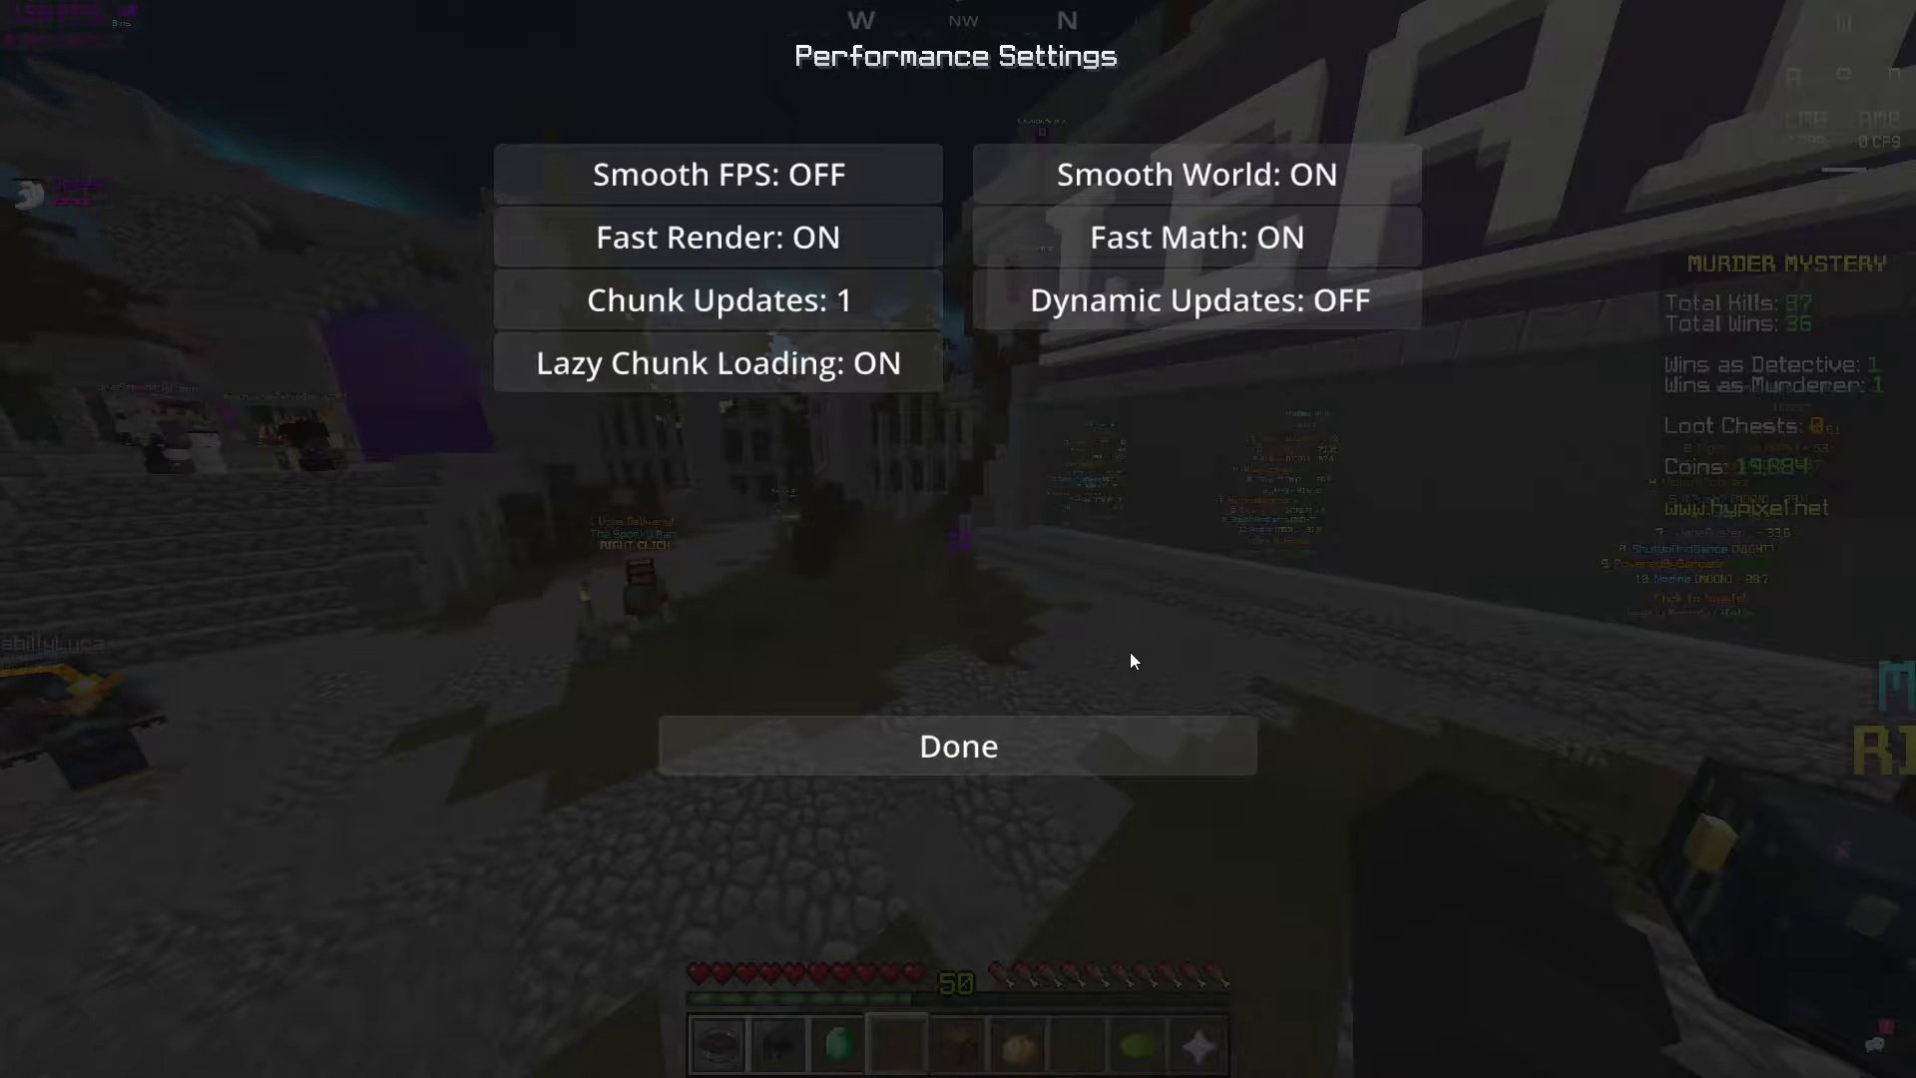
- Read the Fast Math and Smooth World tooltips, leave Performance unchanged, and go to Other settings
mouse_move(1122, 226)
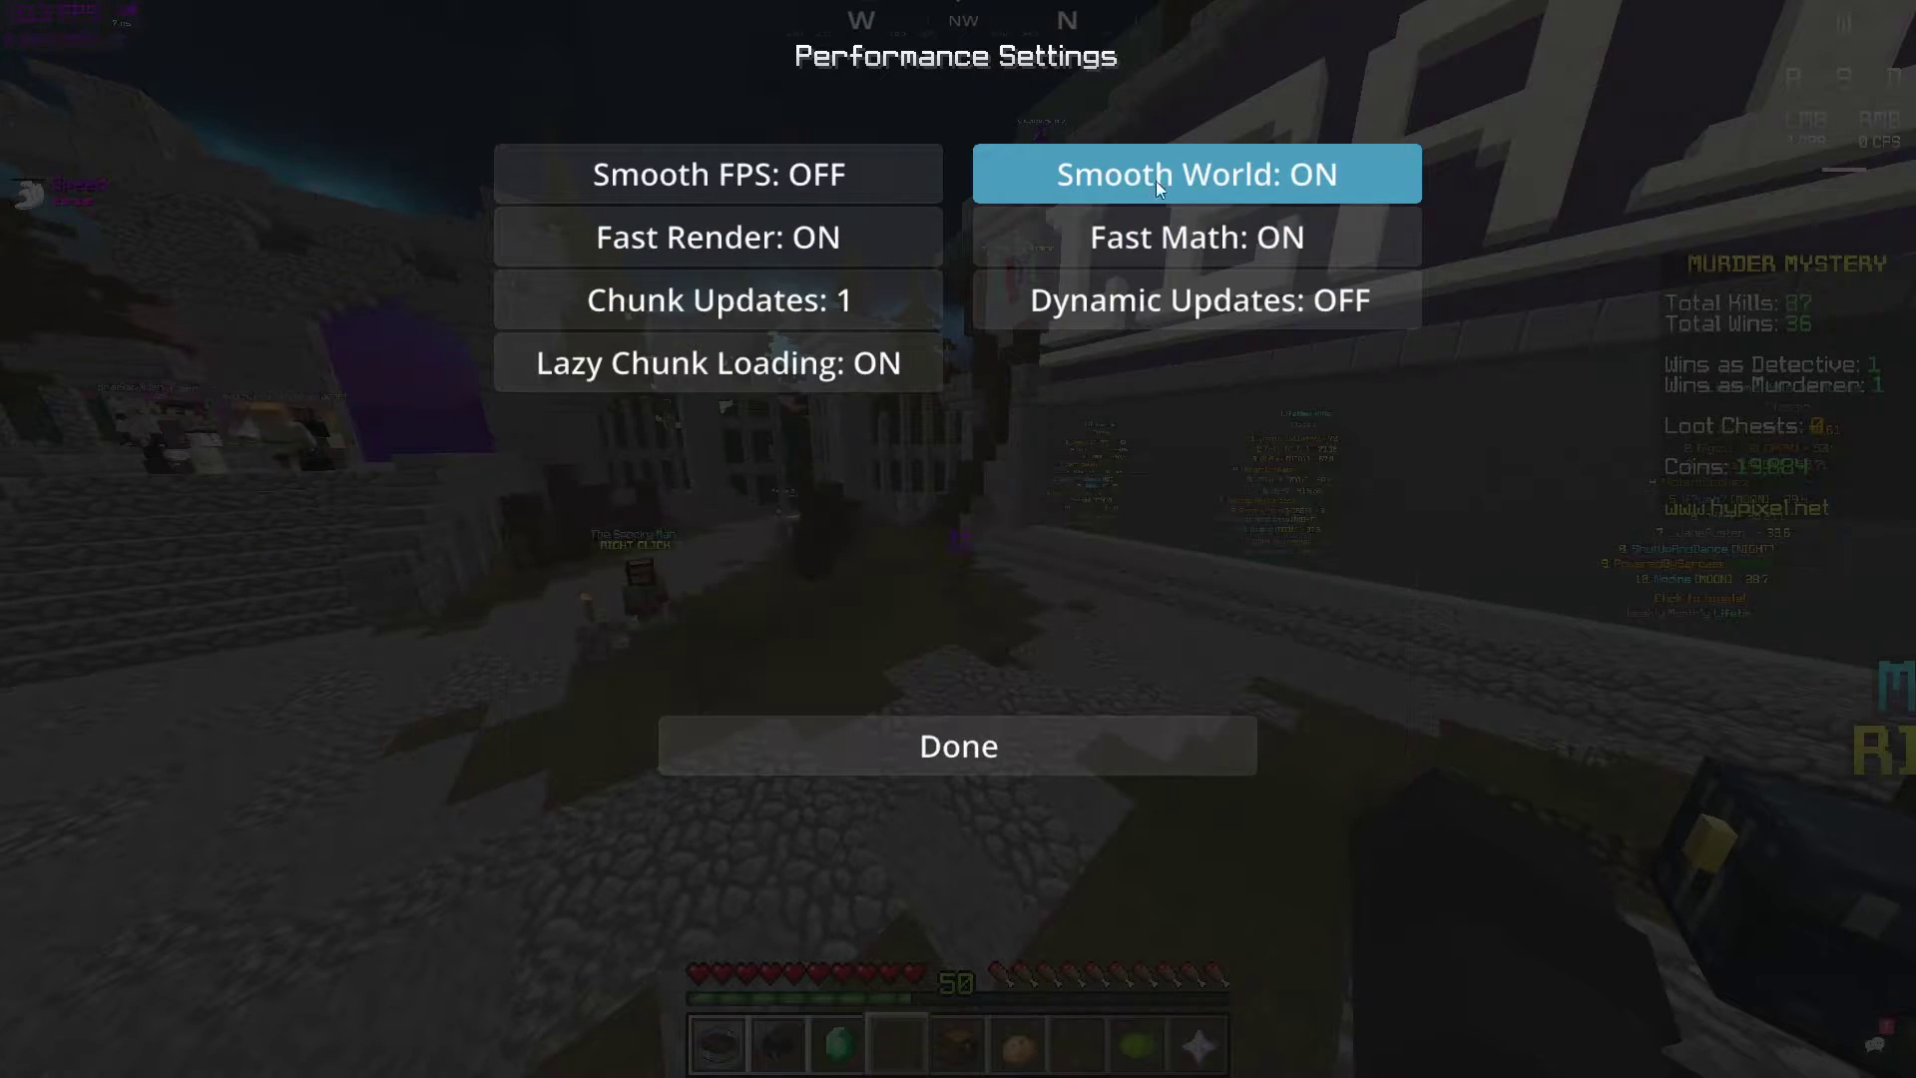
mouse_move(1145, 171)
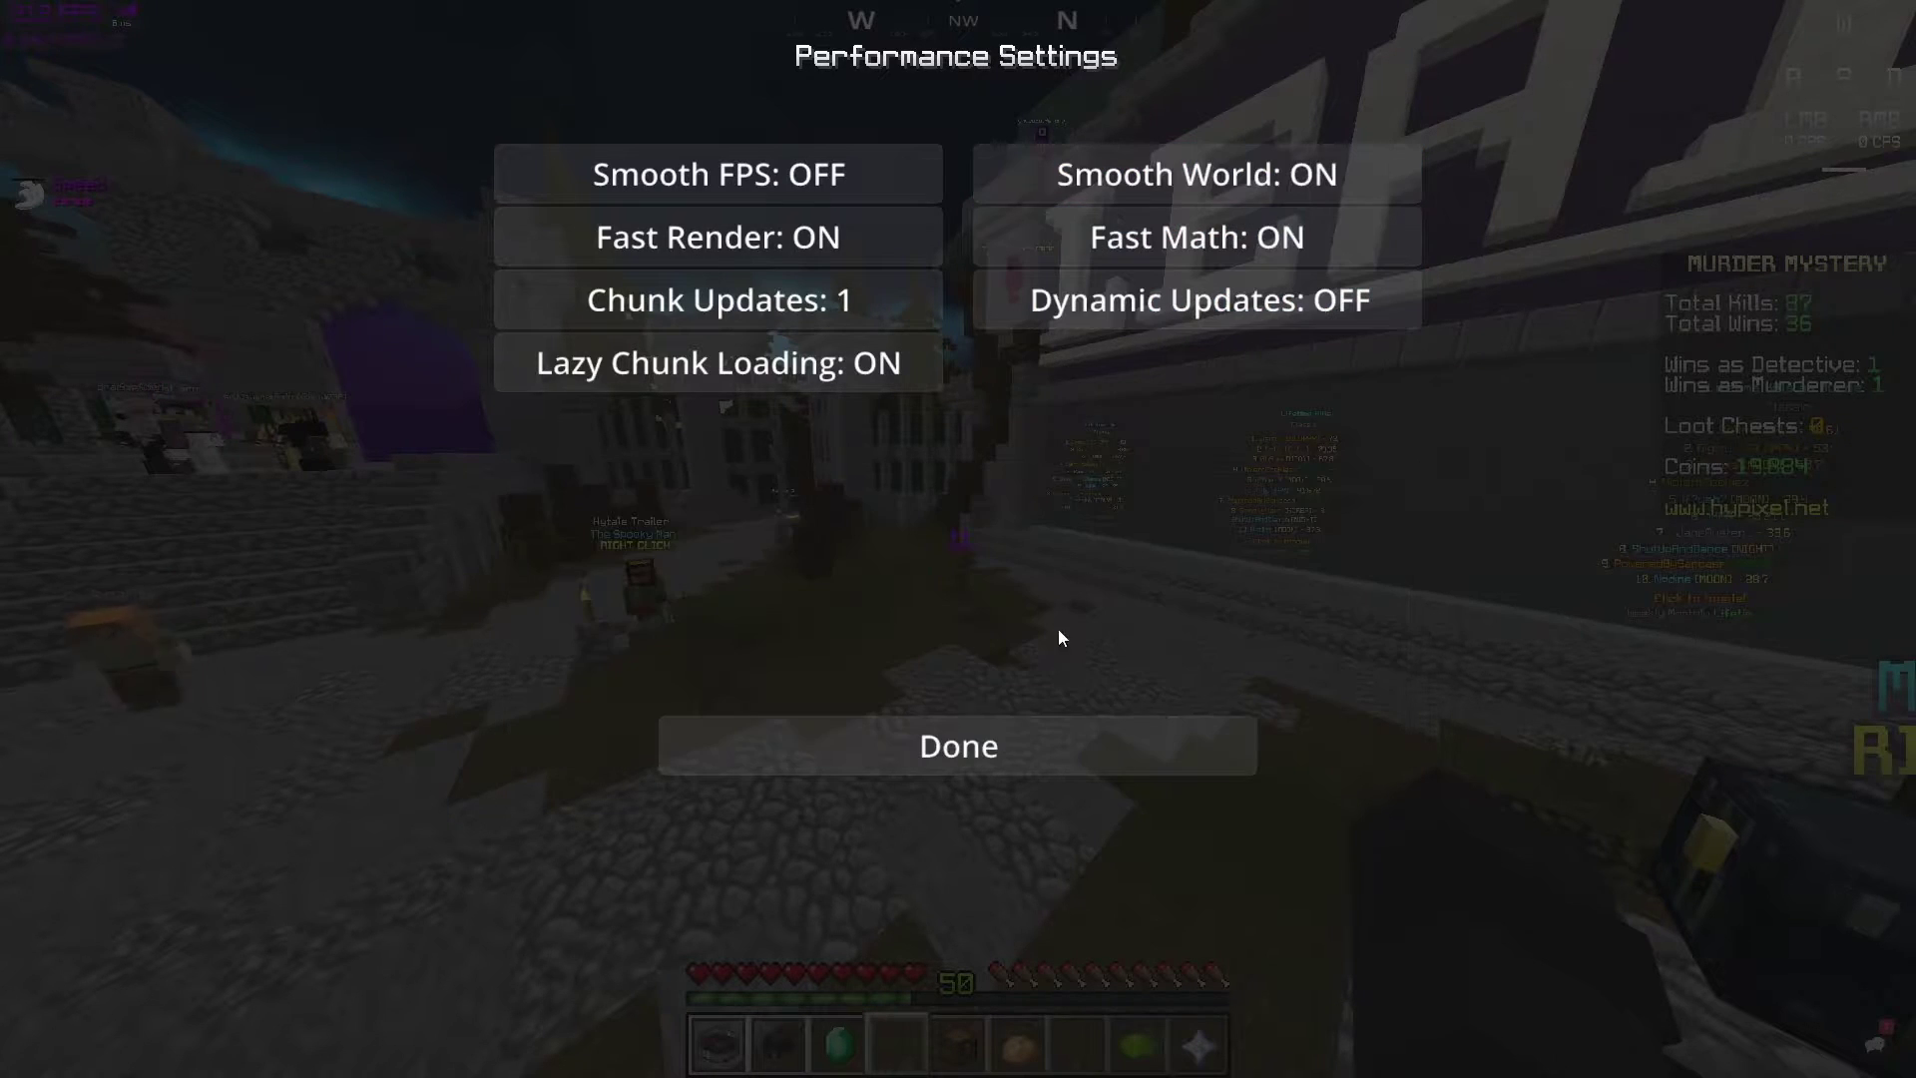
left_click(1038, 747)
left_click(1157, 689)
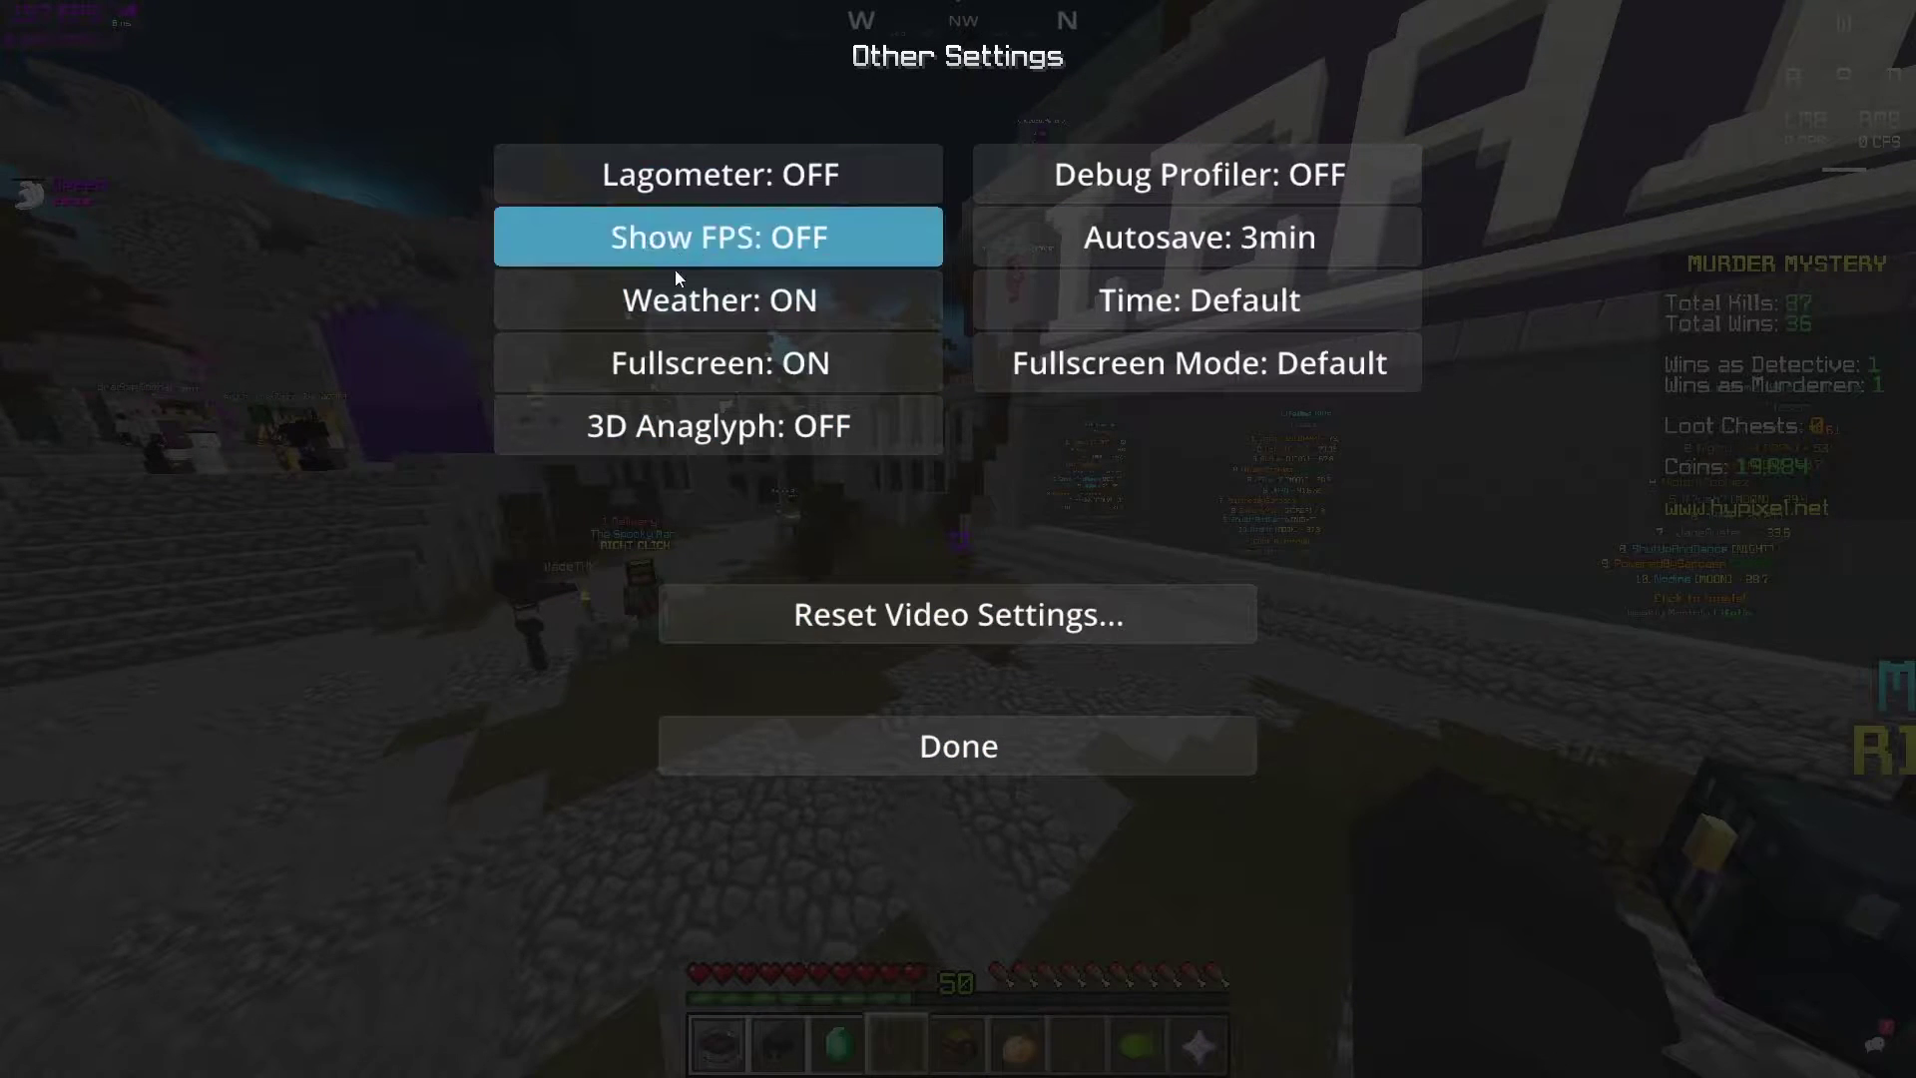
- Leave Lagometer off, cycle Autosave to 30min, and back out to the main Options screen
left_click(861, 161)
left_click(859, 160)
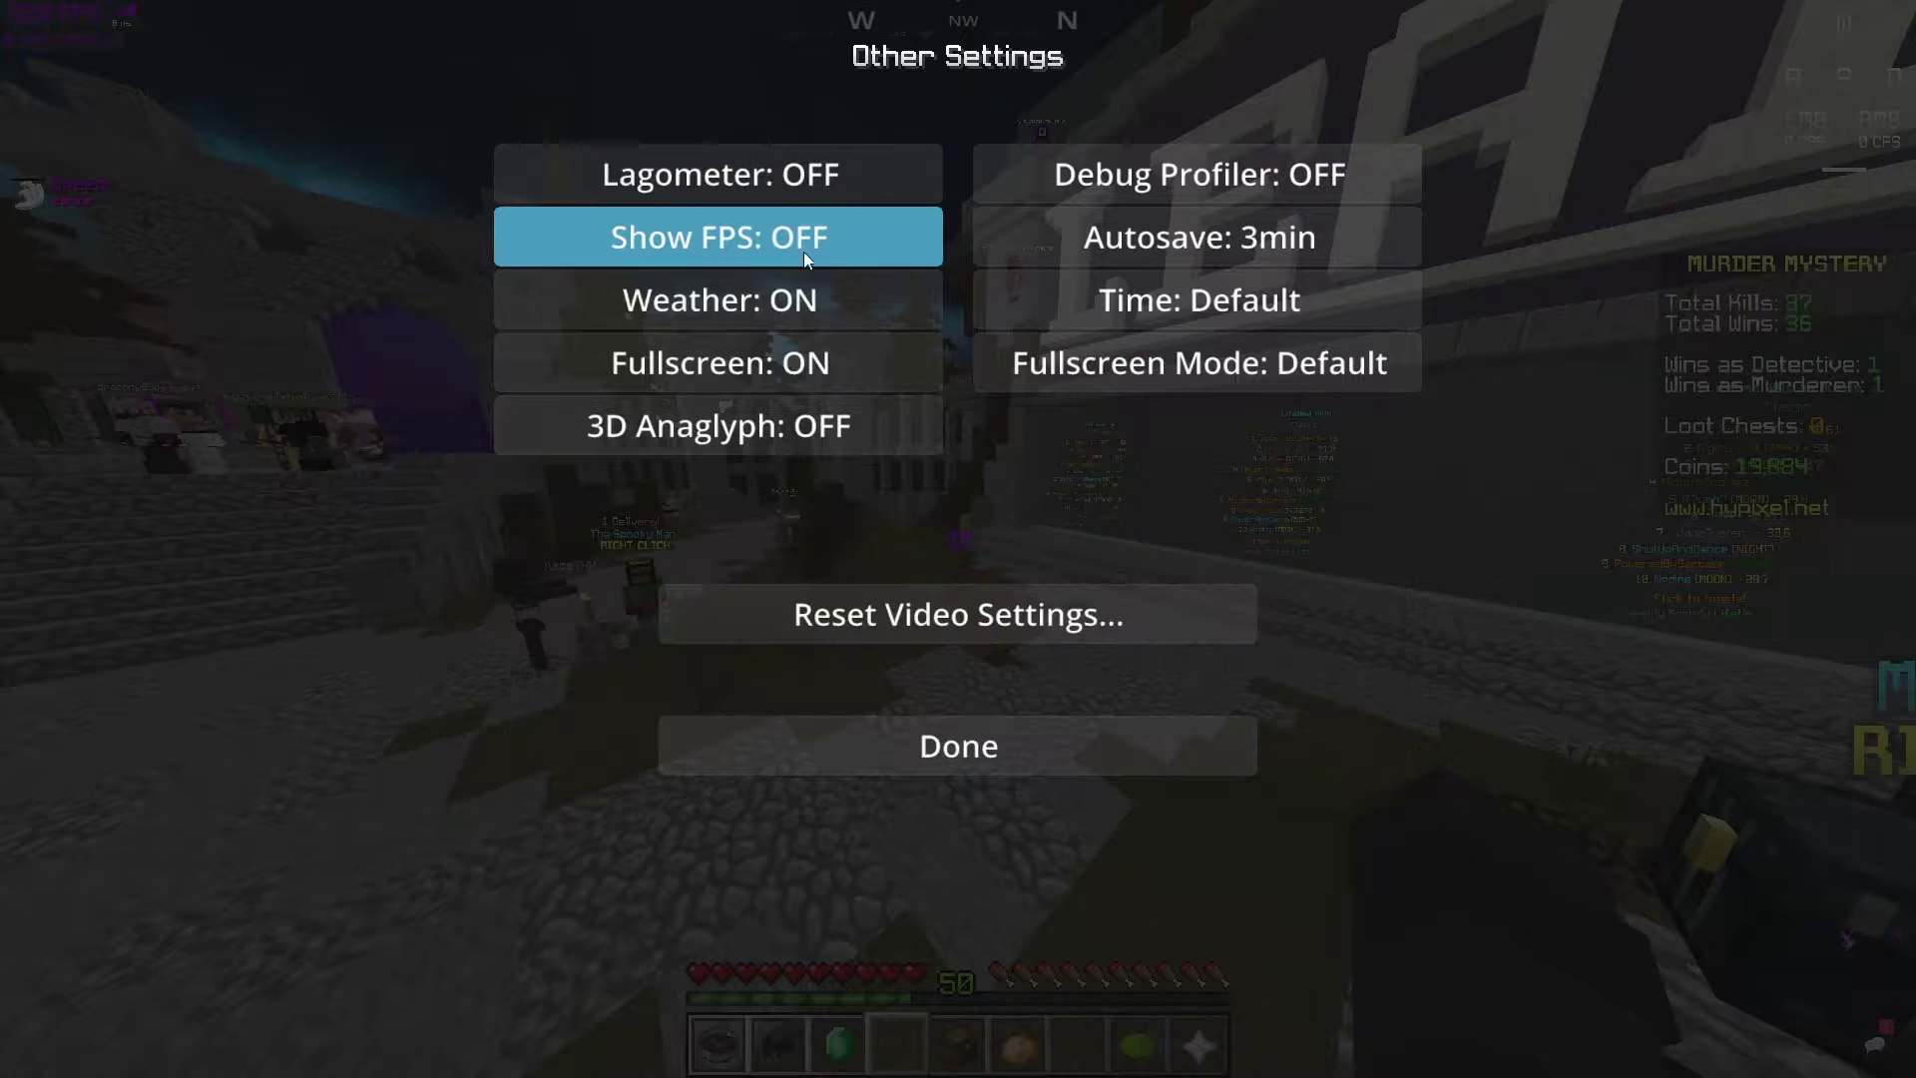
left_click(1301, 233)
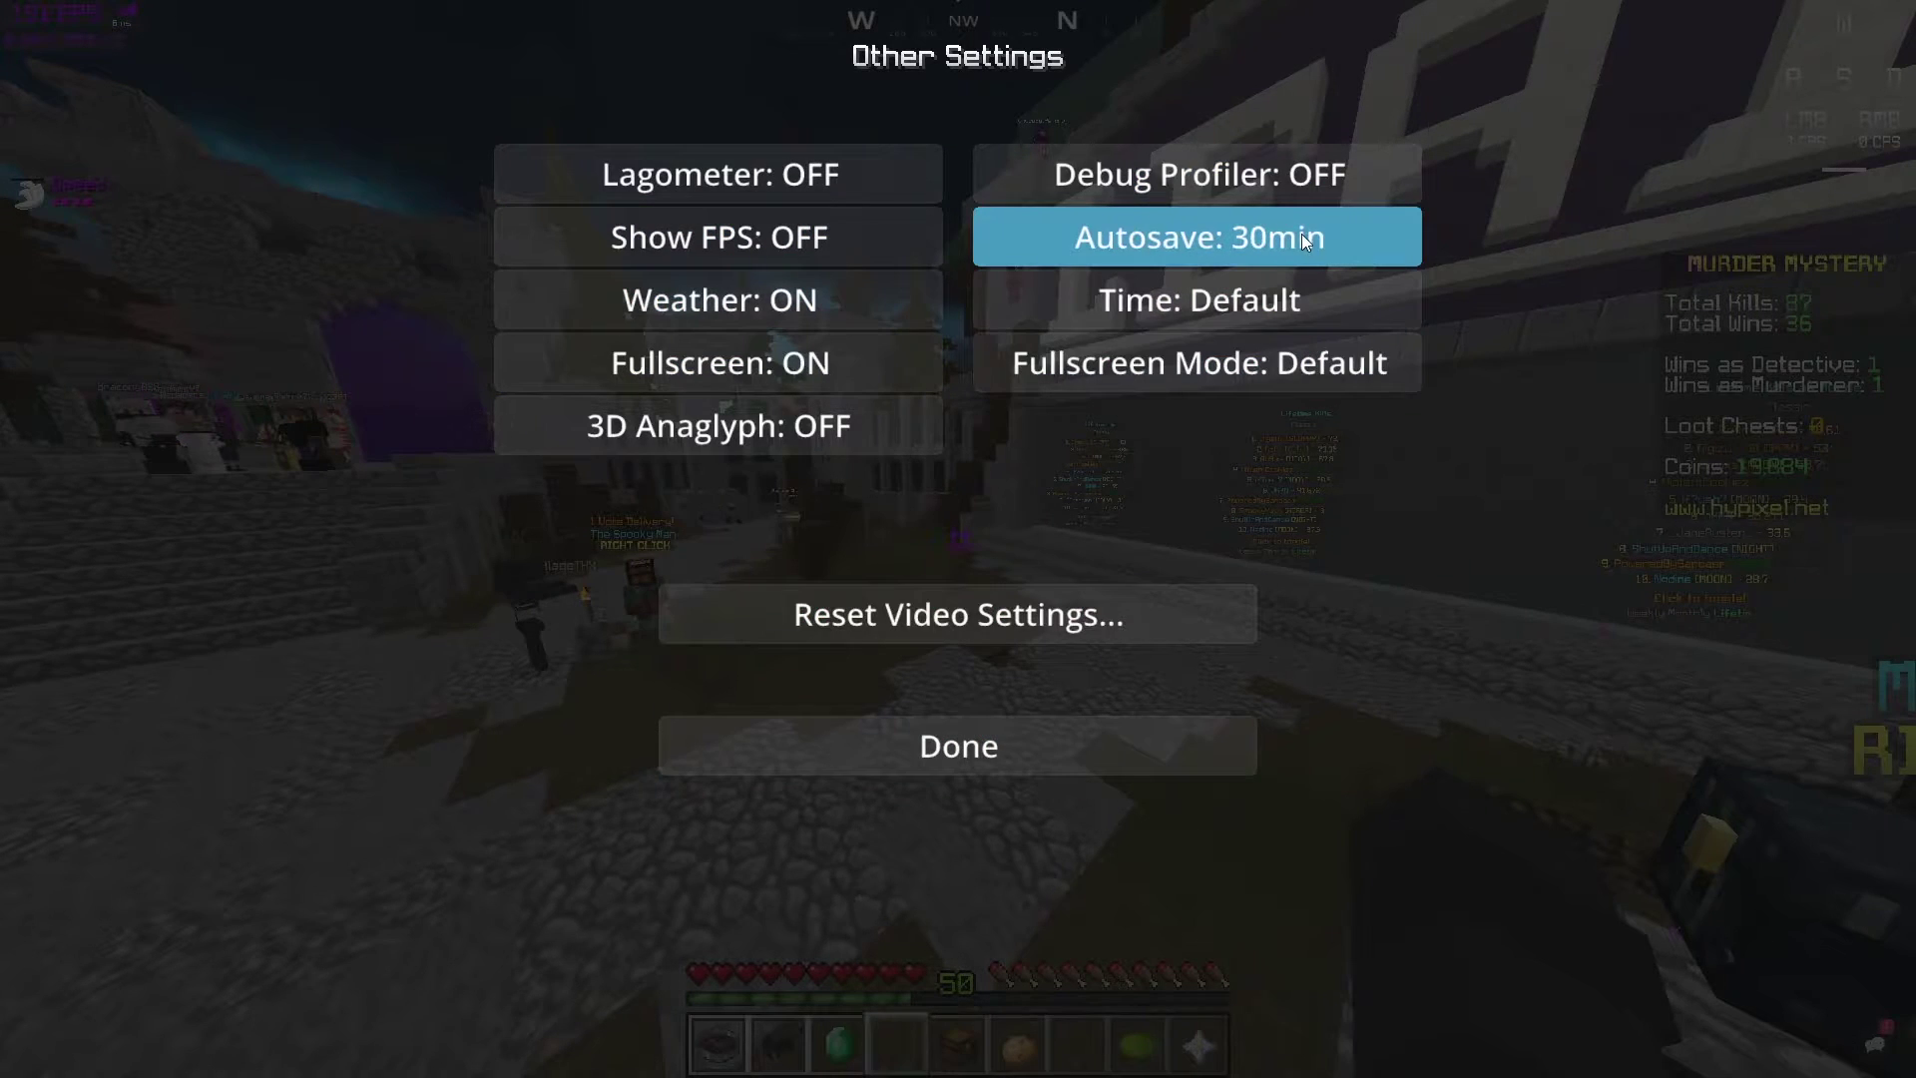
left_click(1301, 233)
left_click(1301, 233)
left_click(1302, 234)
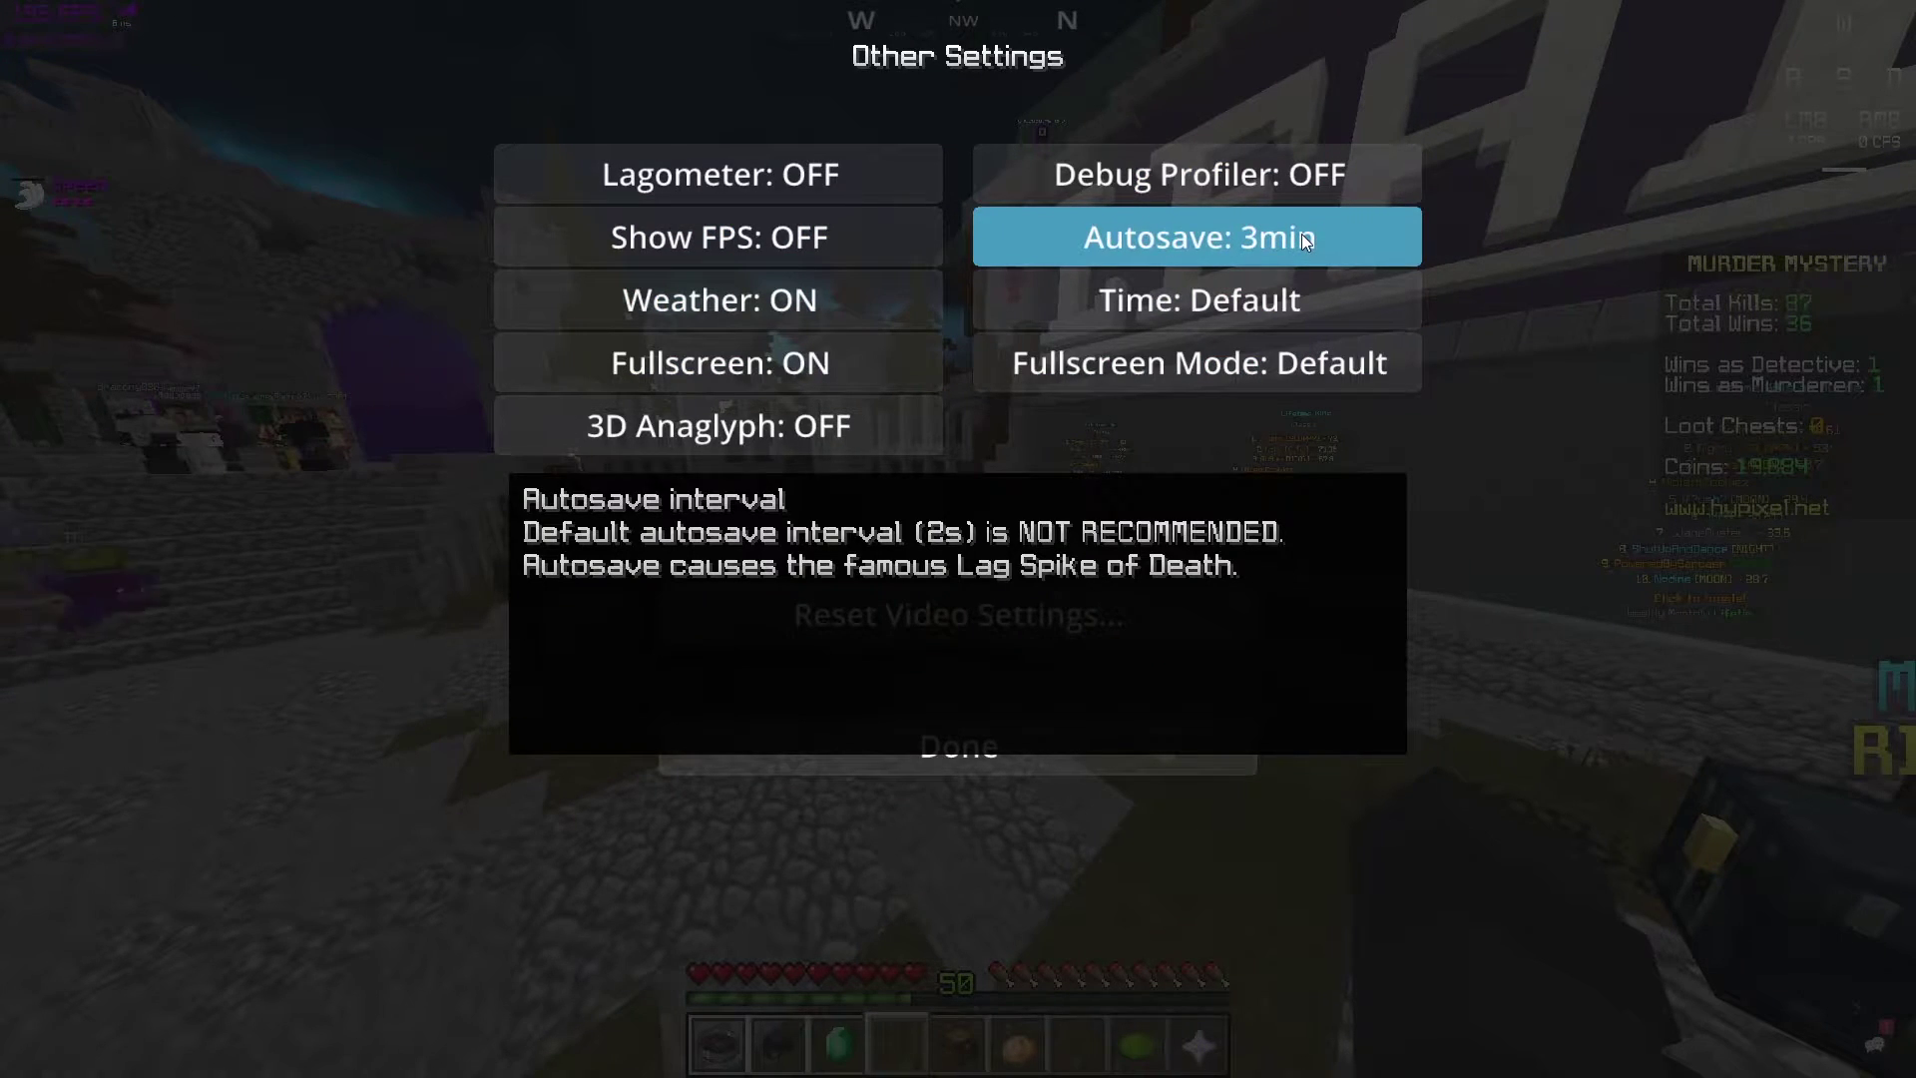
left_click(1316, 253)
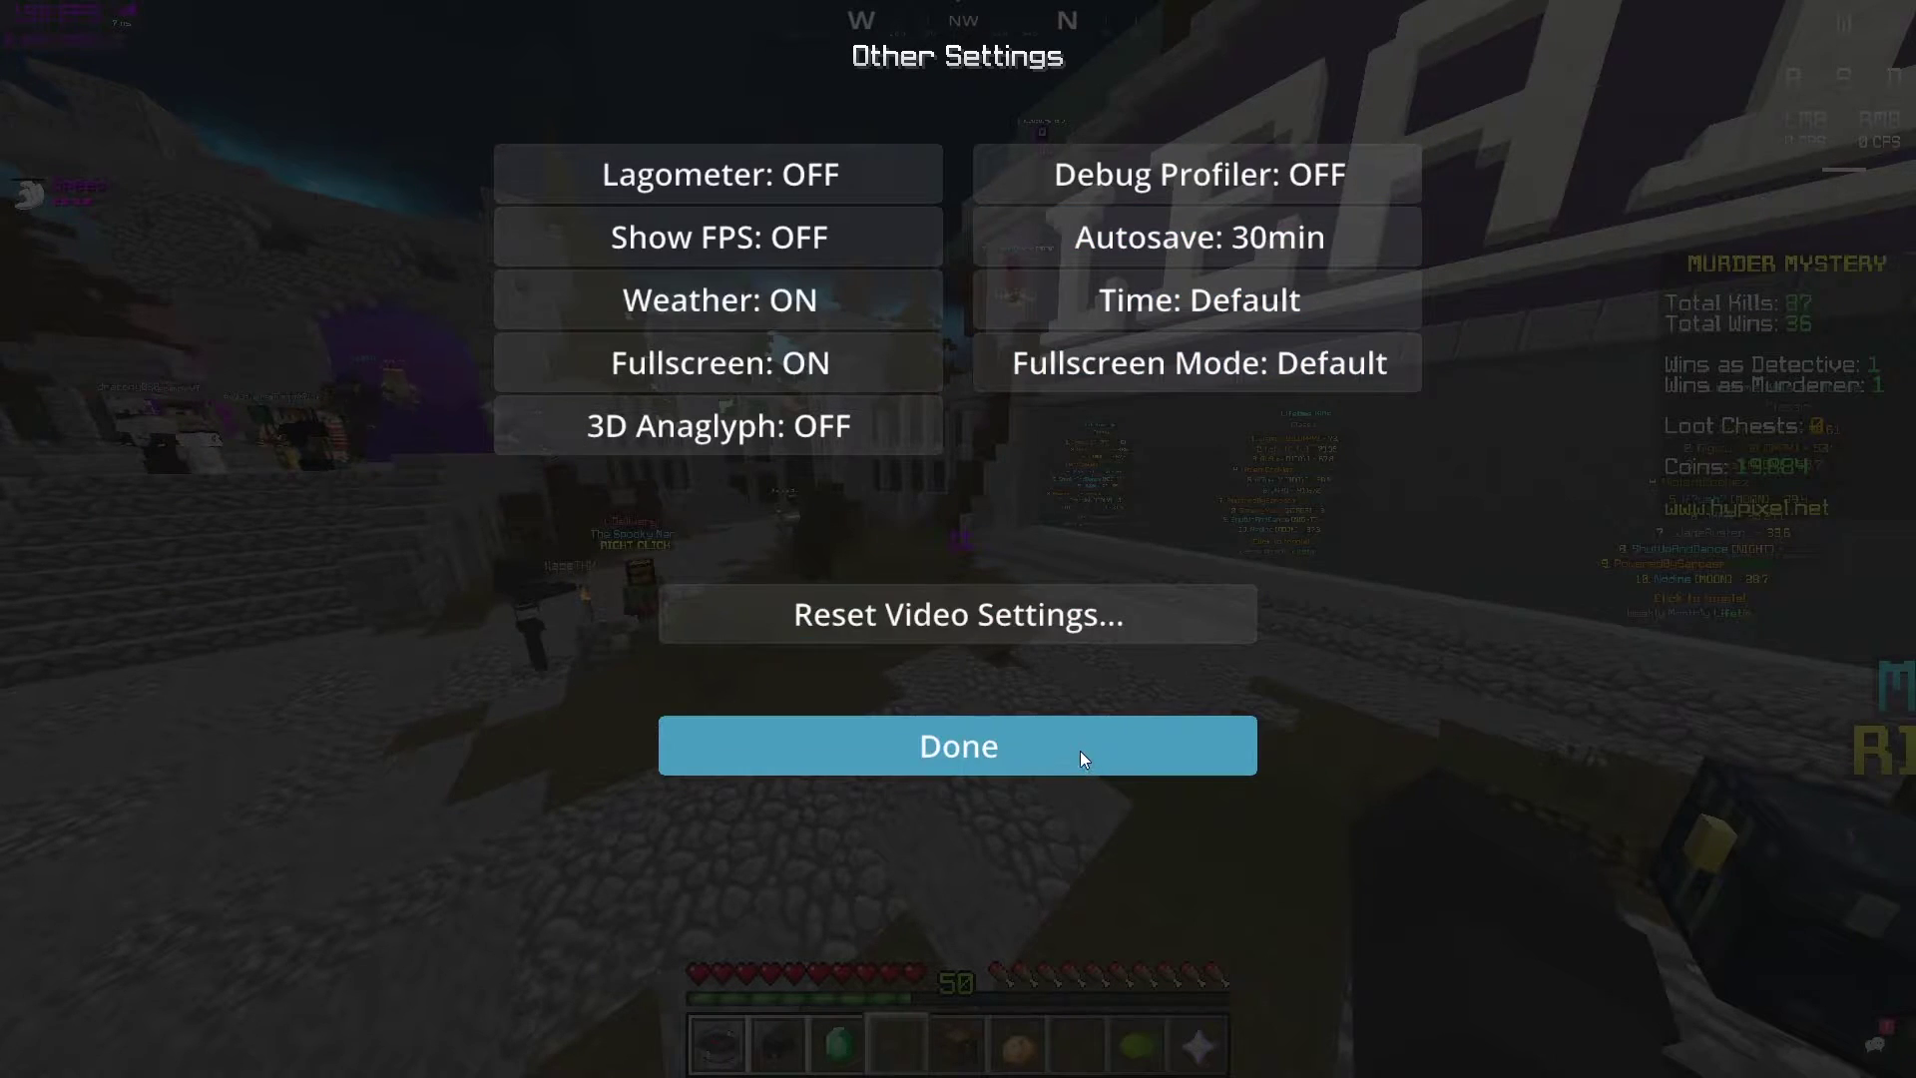
left_click(1079, 751)
left_click(1076, 754)
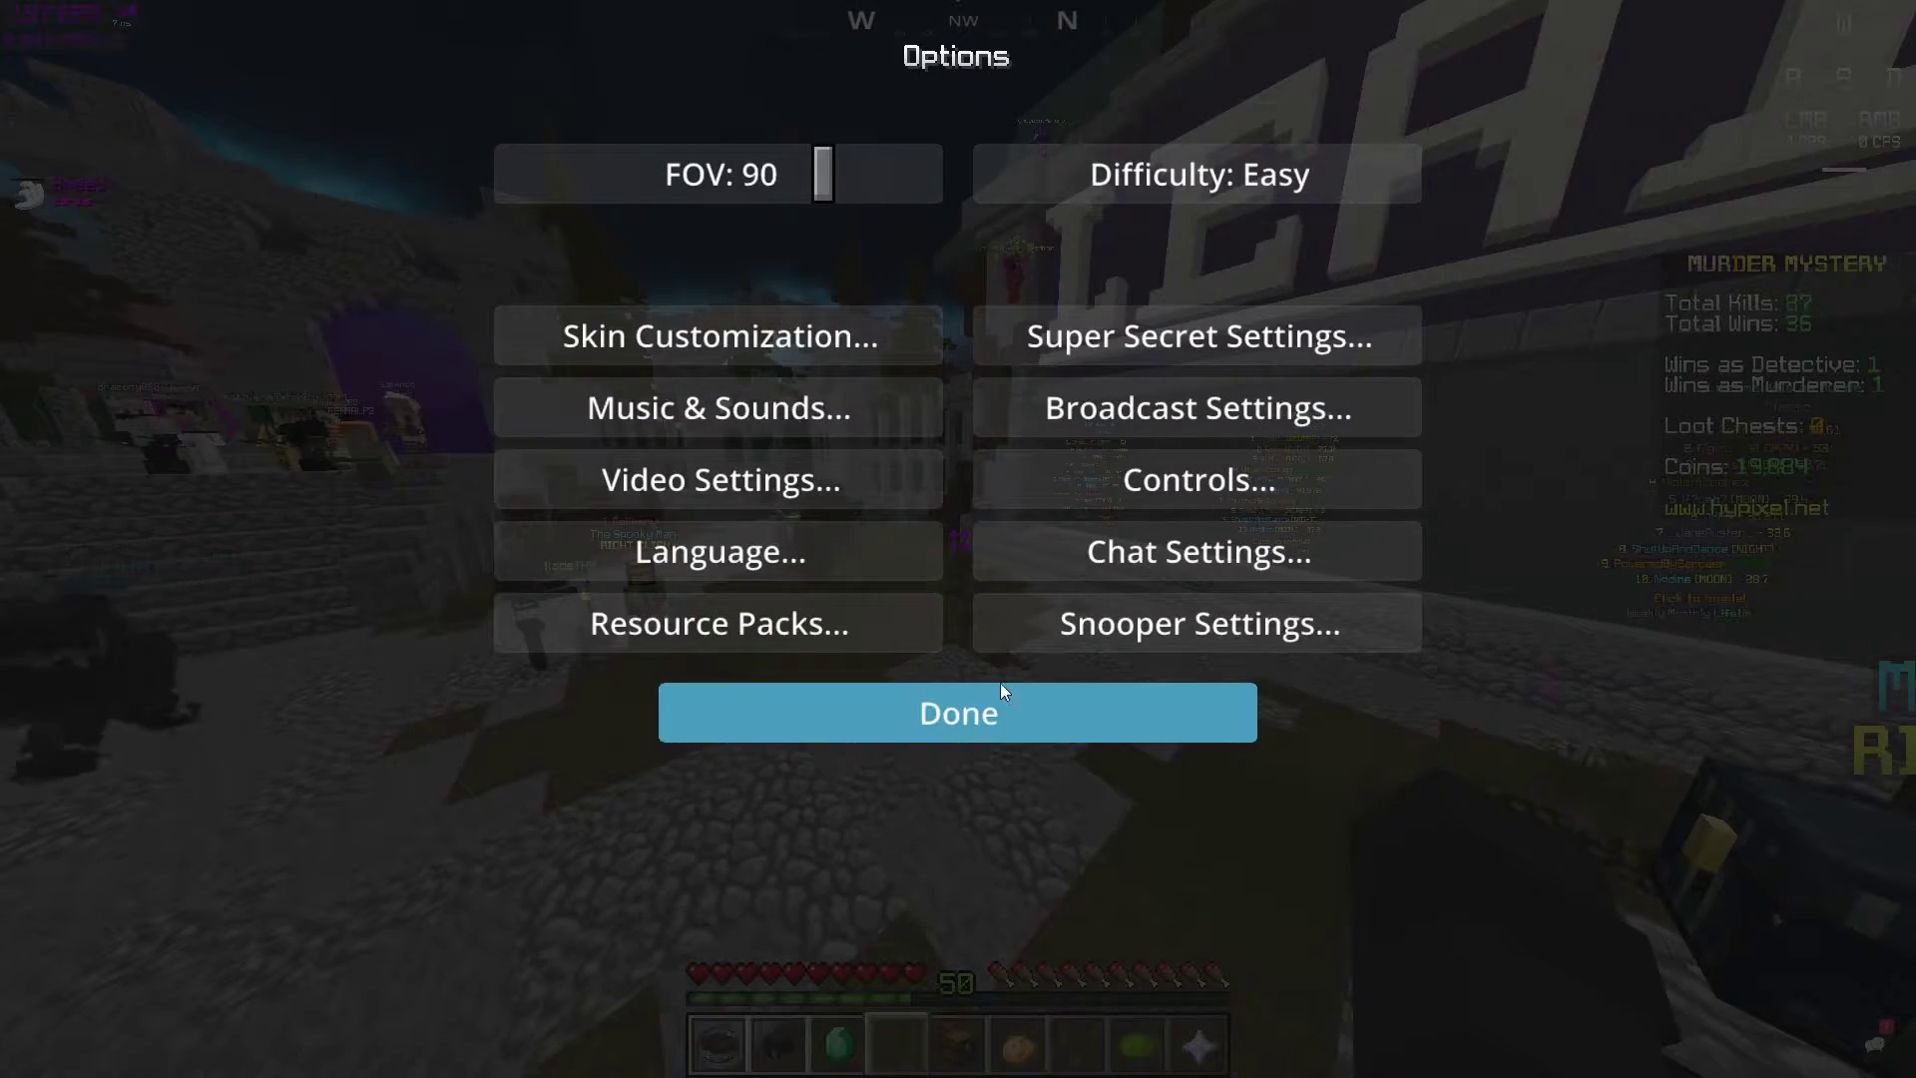
- Resume the game and bring up the Badlion Client launcher, repositioning its window
key("Escape")
key("Escape")
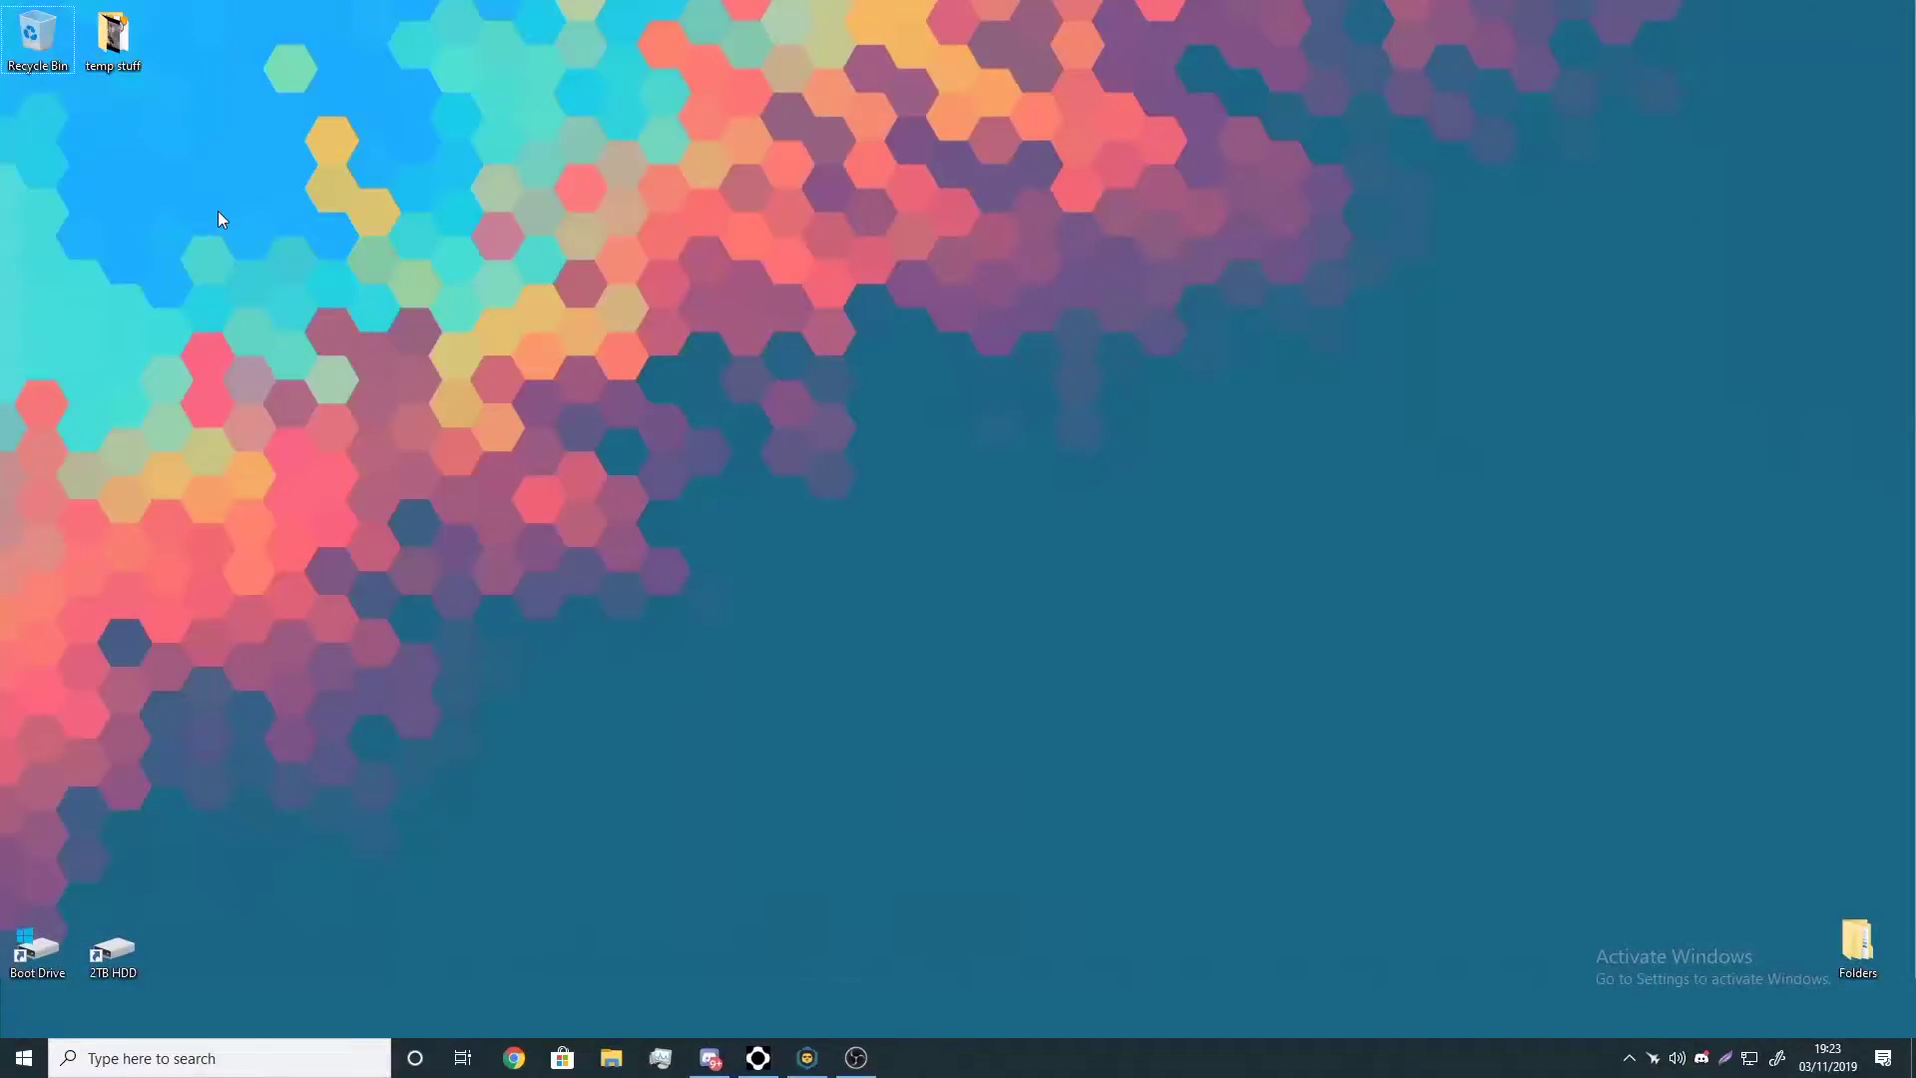
left_click(807, 1059)
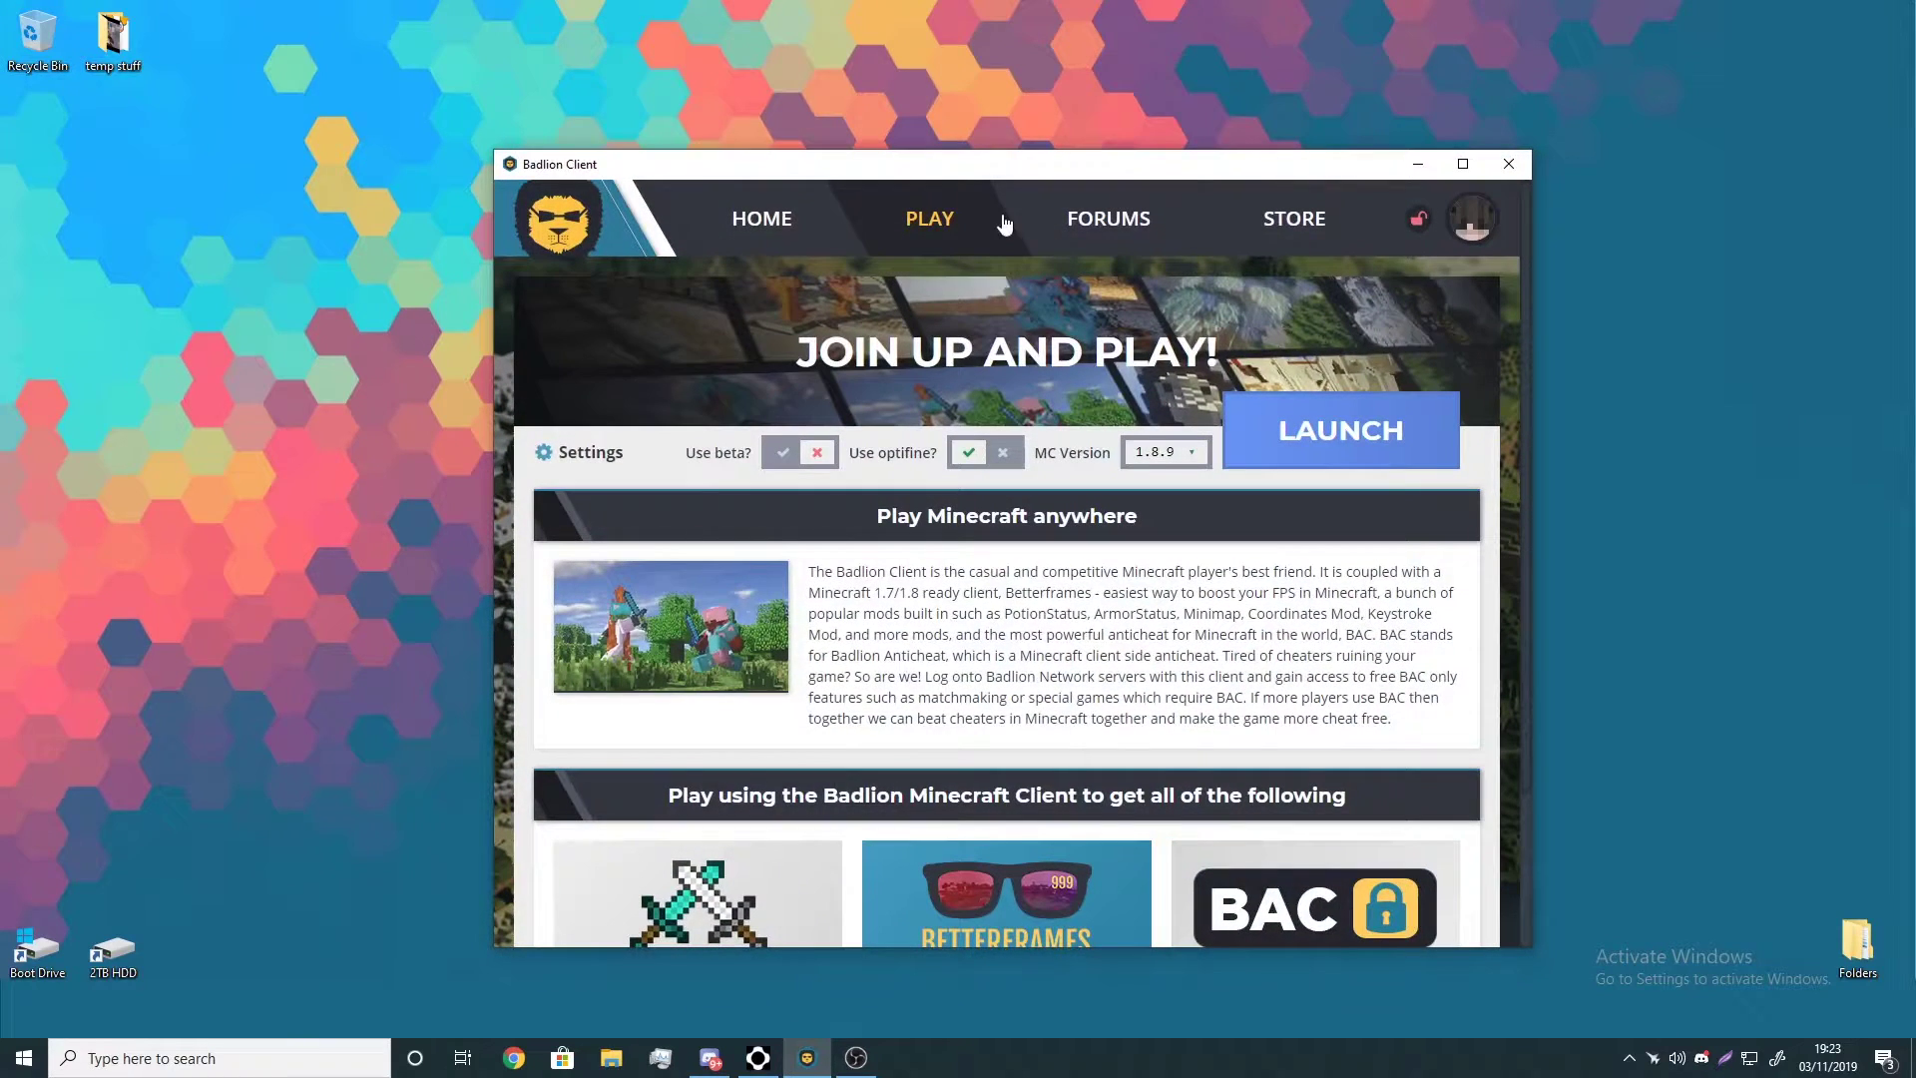
left_click_drag(1030, 170, 1063, 142)
- Save Badlion's client settings with 7168 MB of RAM allocated at 1280x720
left_click(1507, 191)
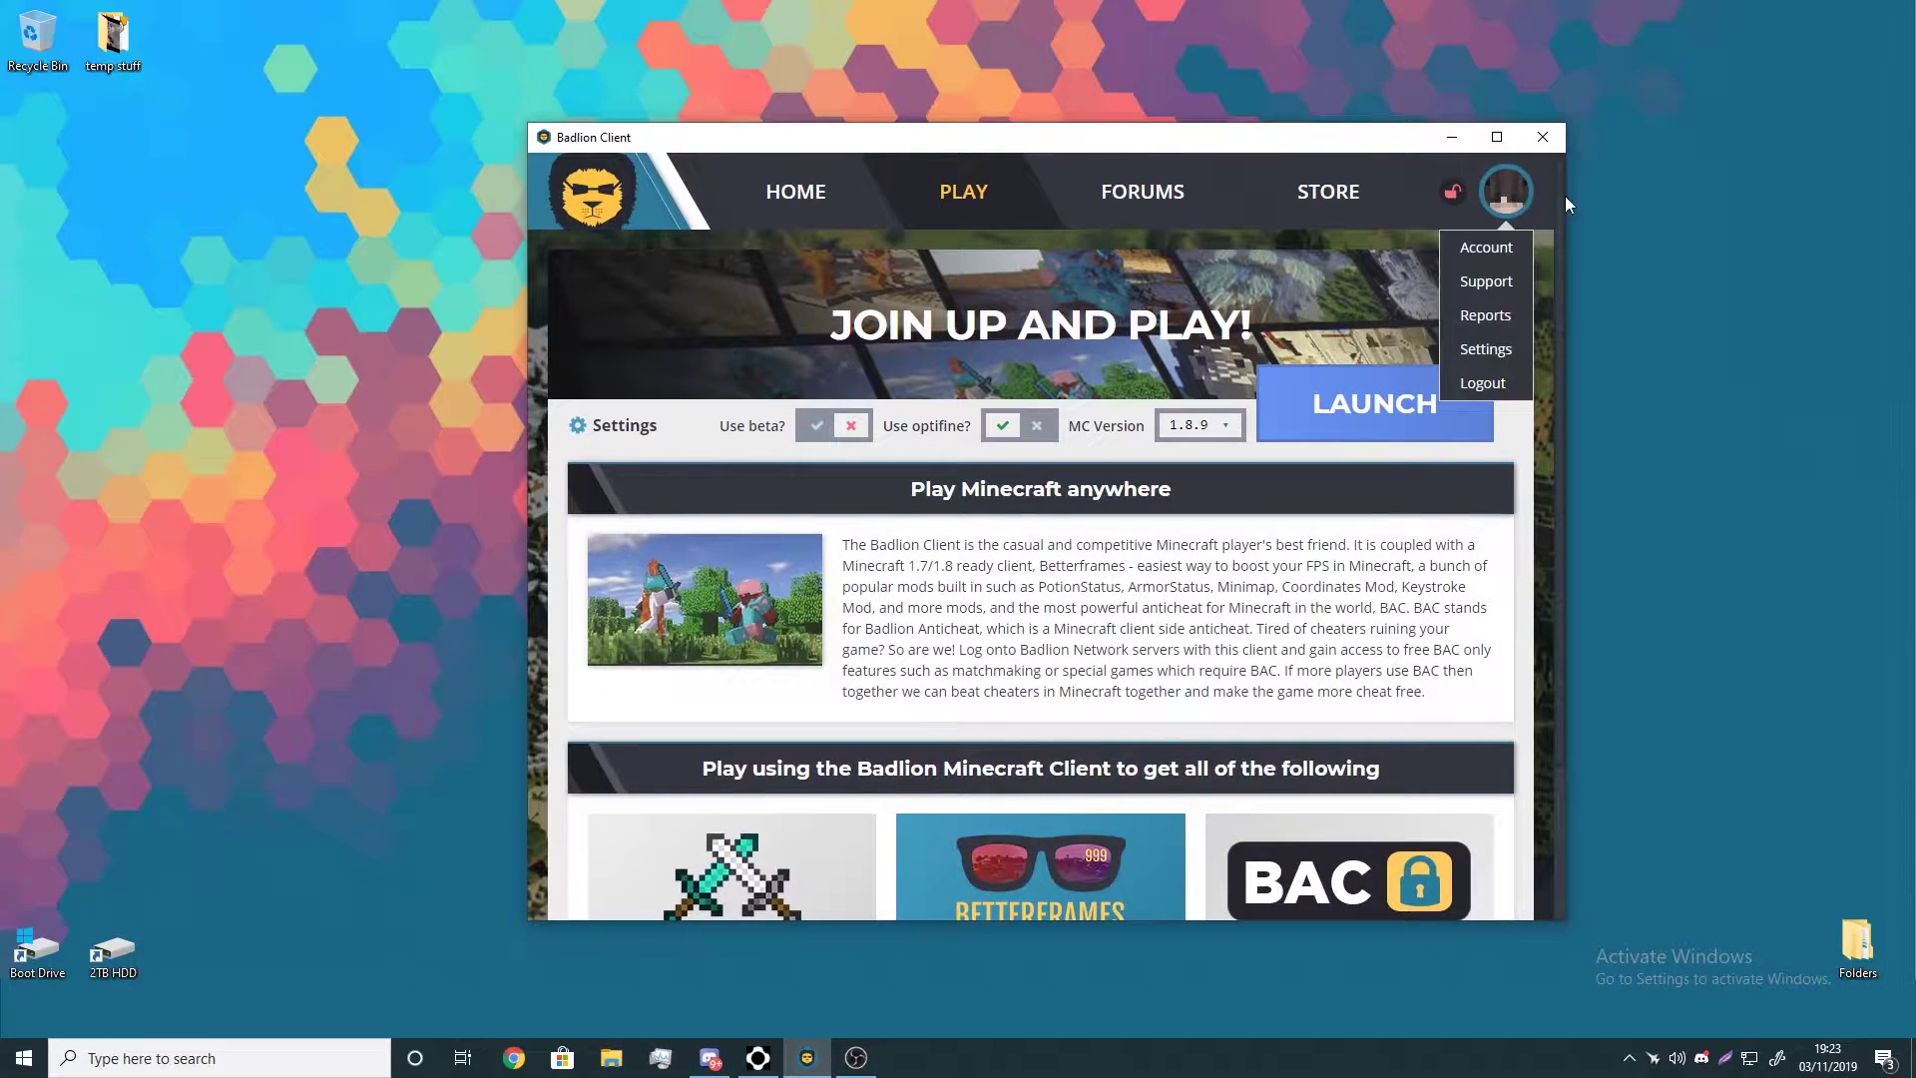
left_click(1486, 349)
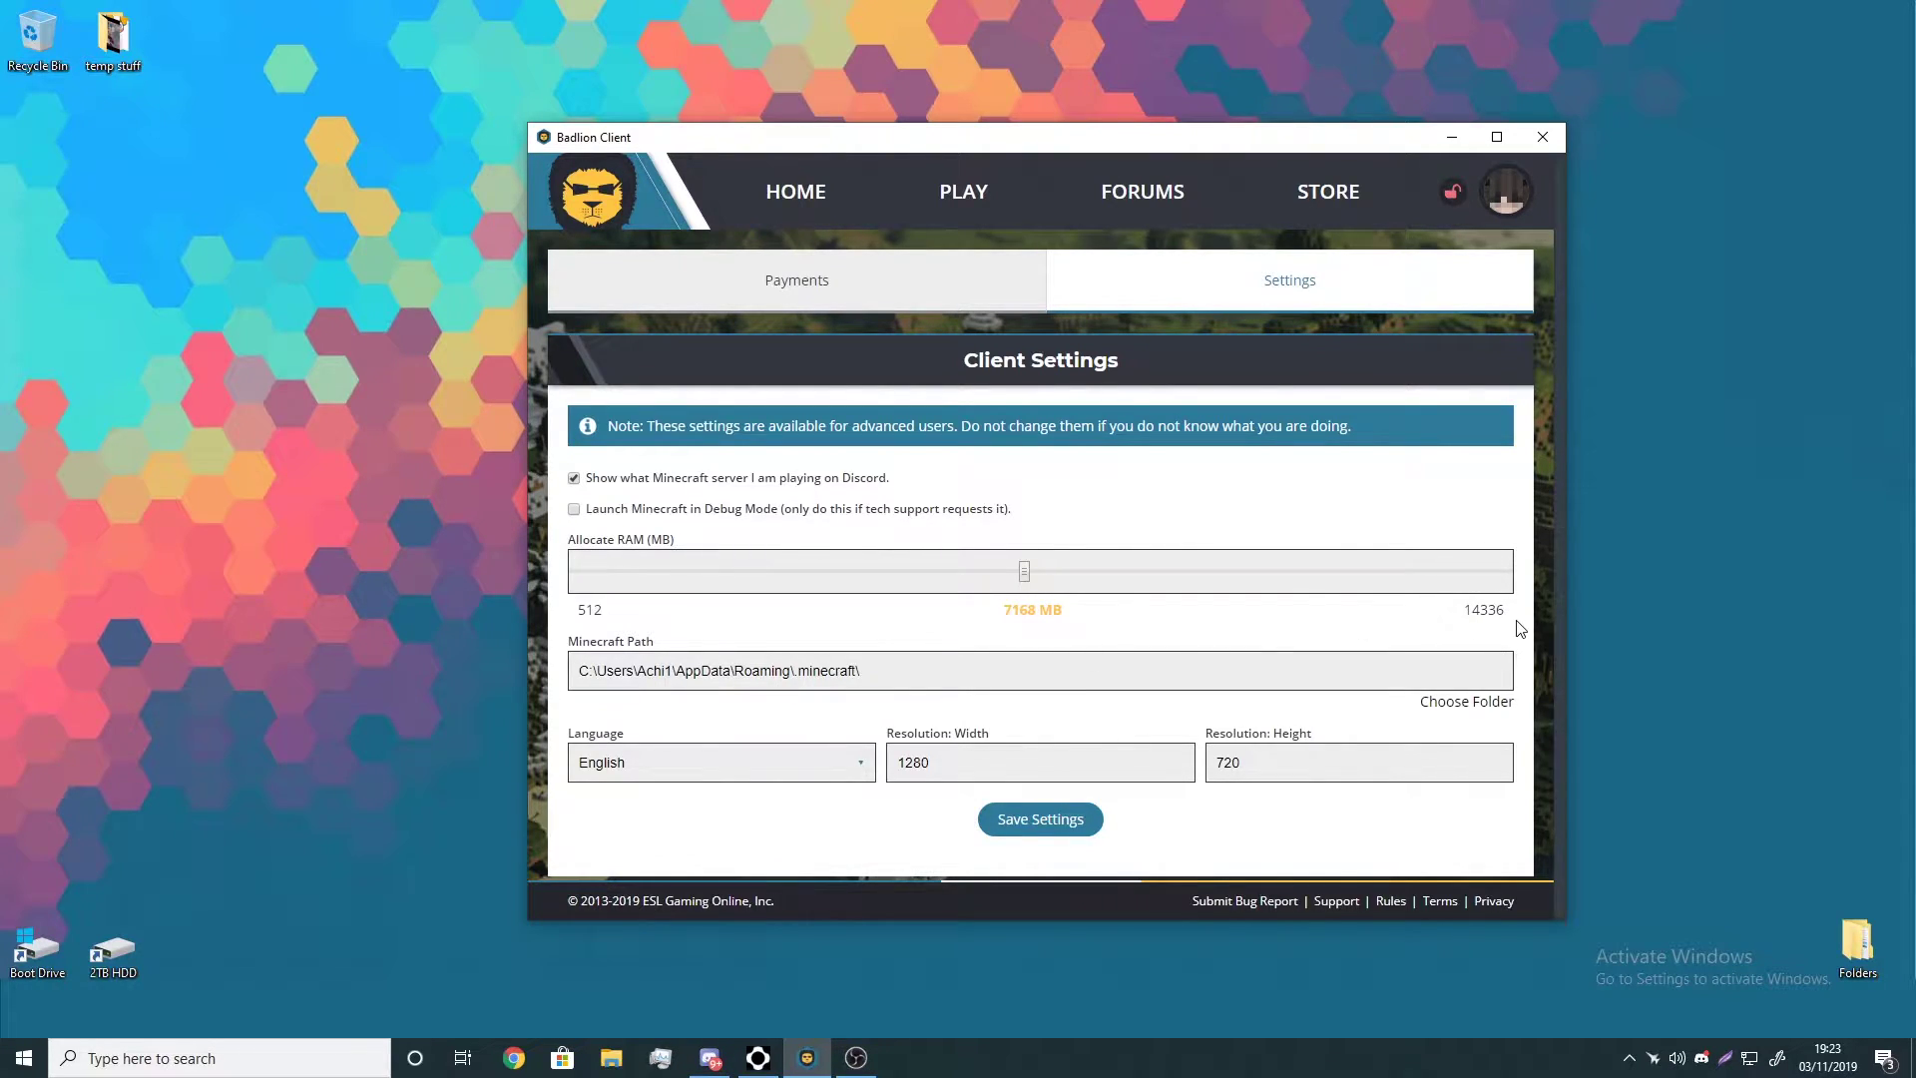
left_click(1039, 818)
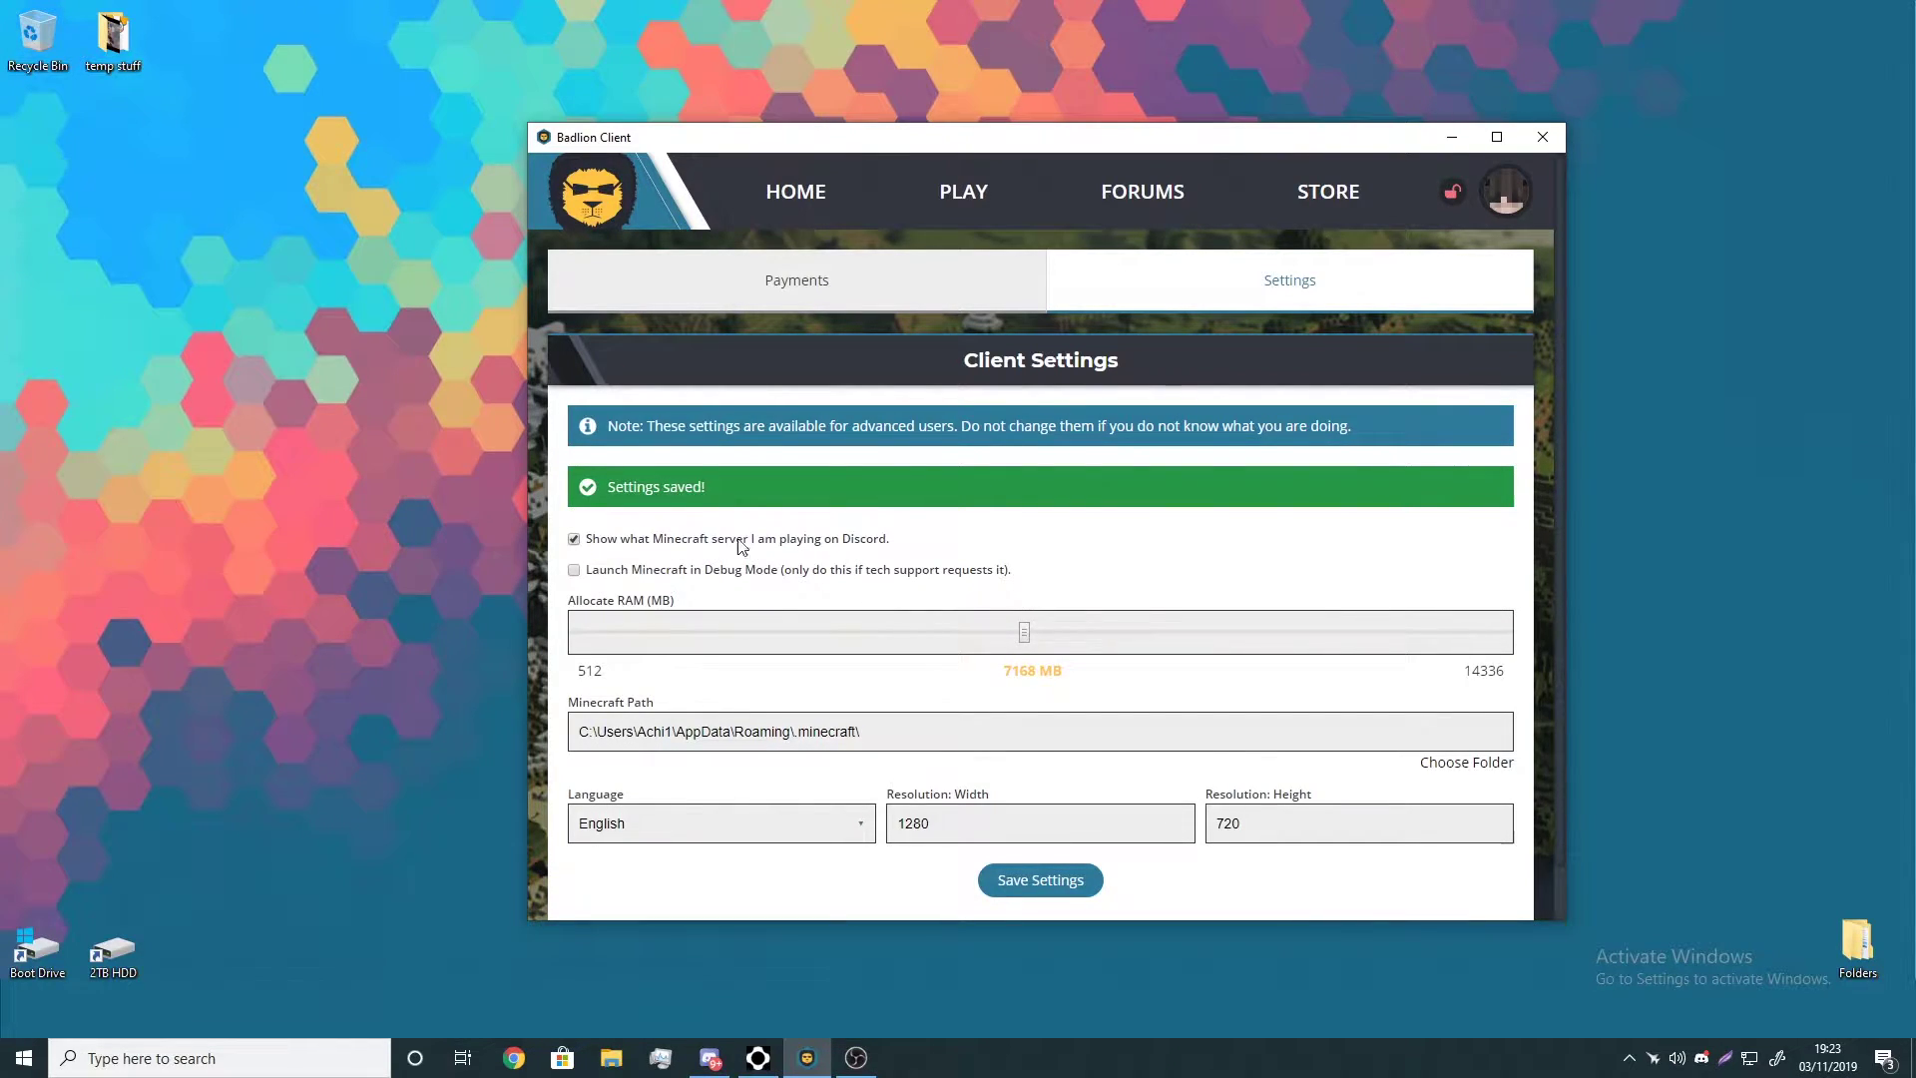
left_click(861, 542)
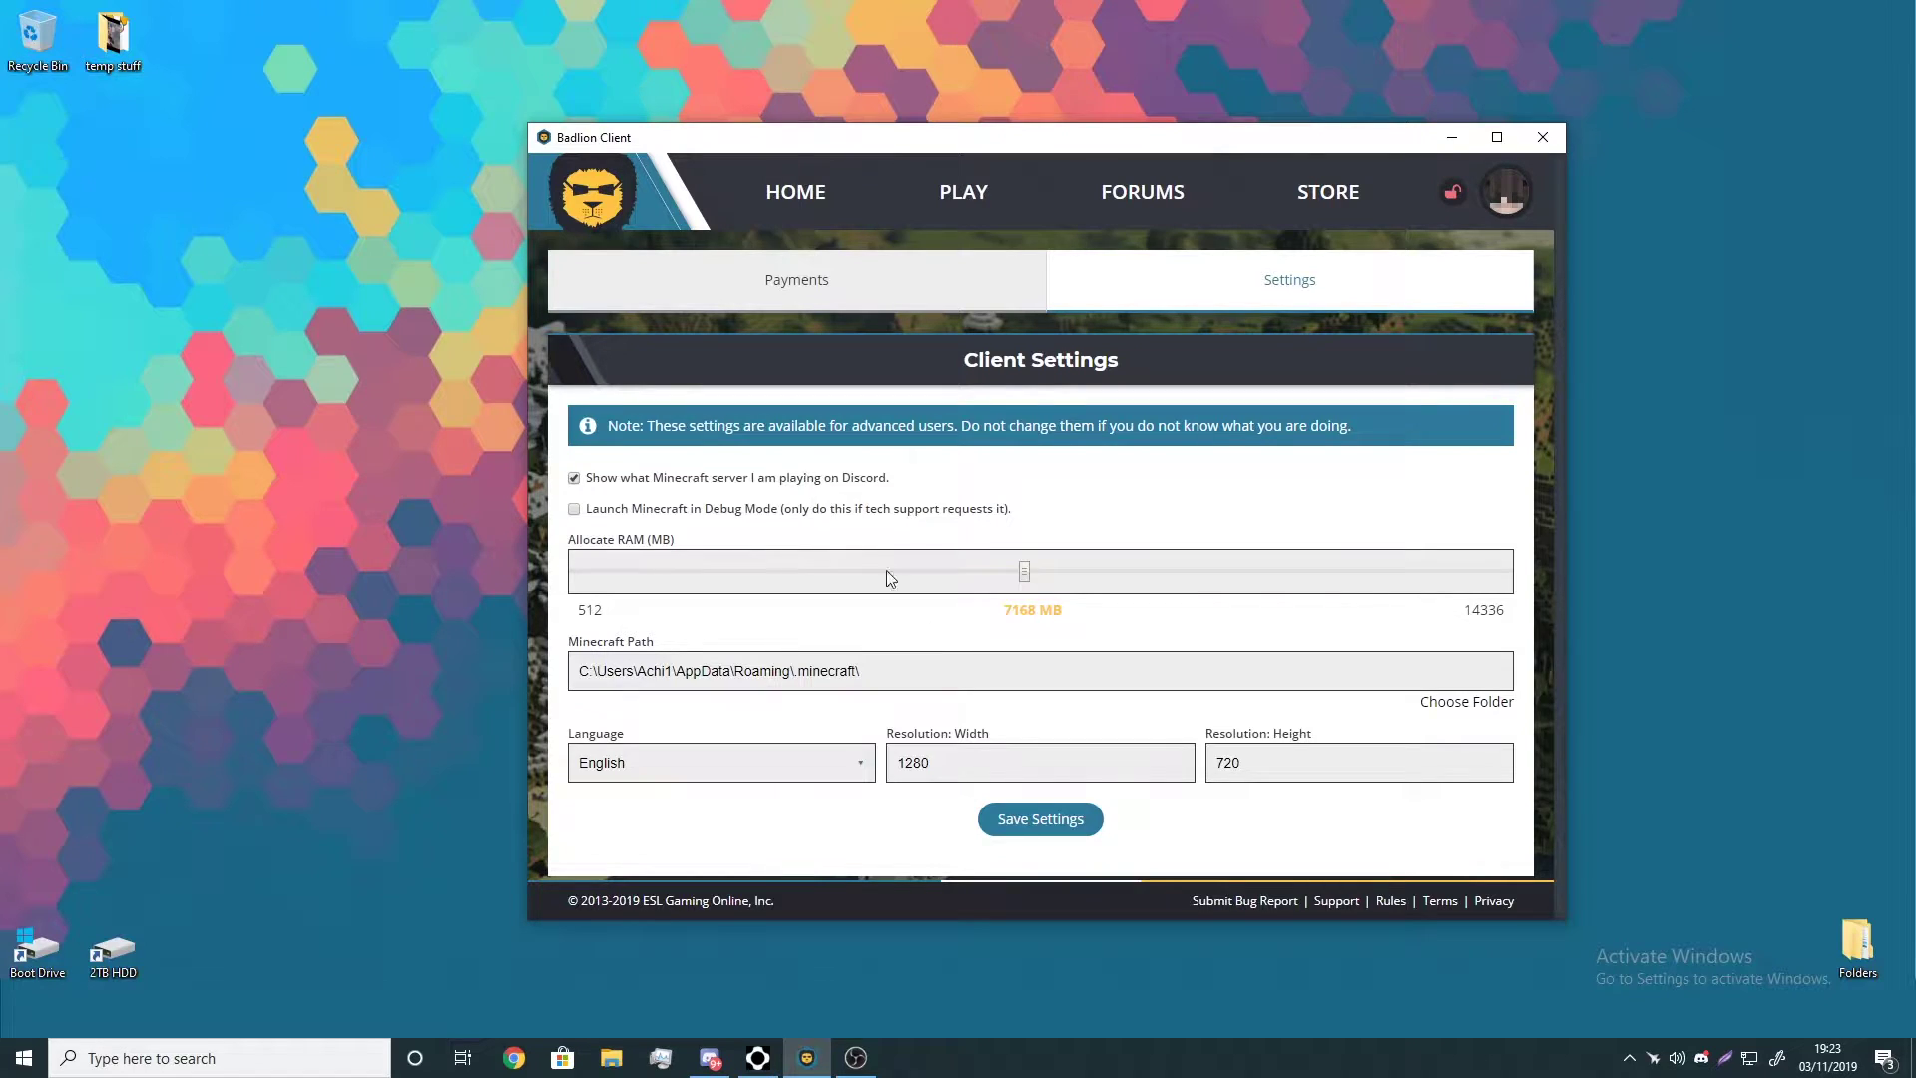
- Keep the client language on English, return to Home, and minimize Badlion Client
left_click(809, 765)
left_click(794, 472)
left_click(816, 190)
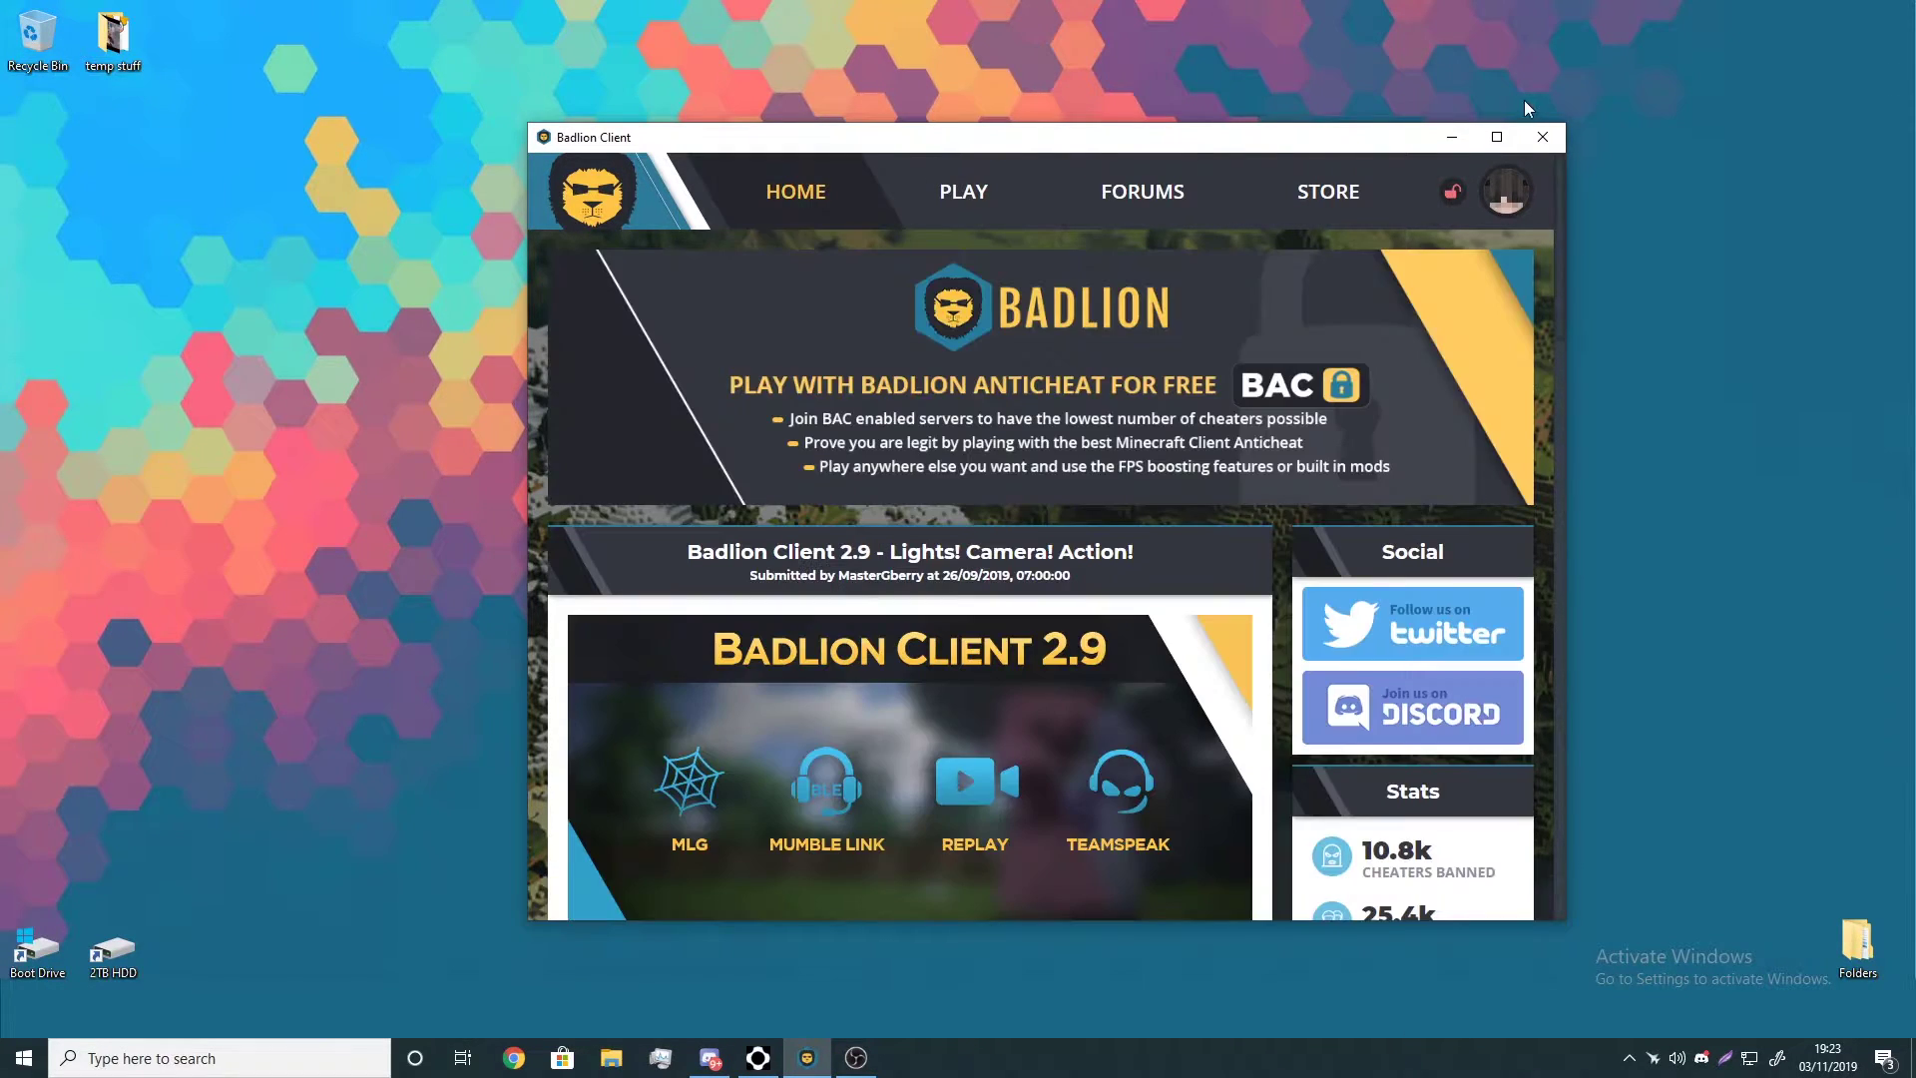
left_click(1451, 138)
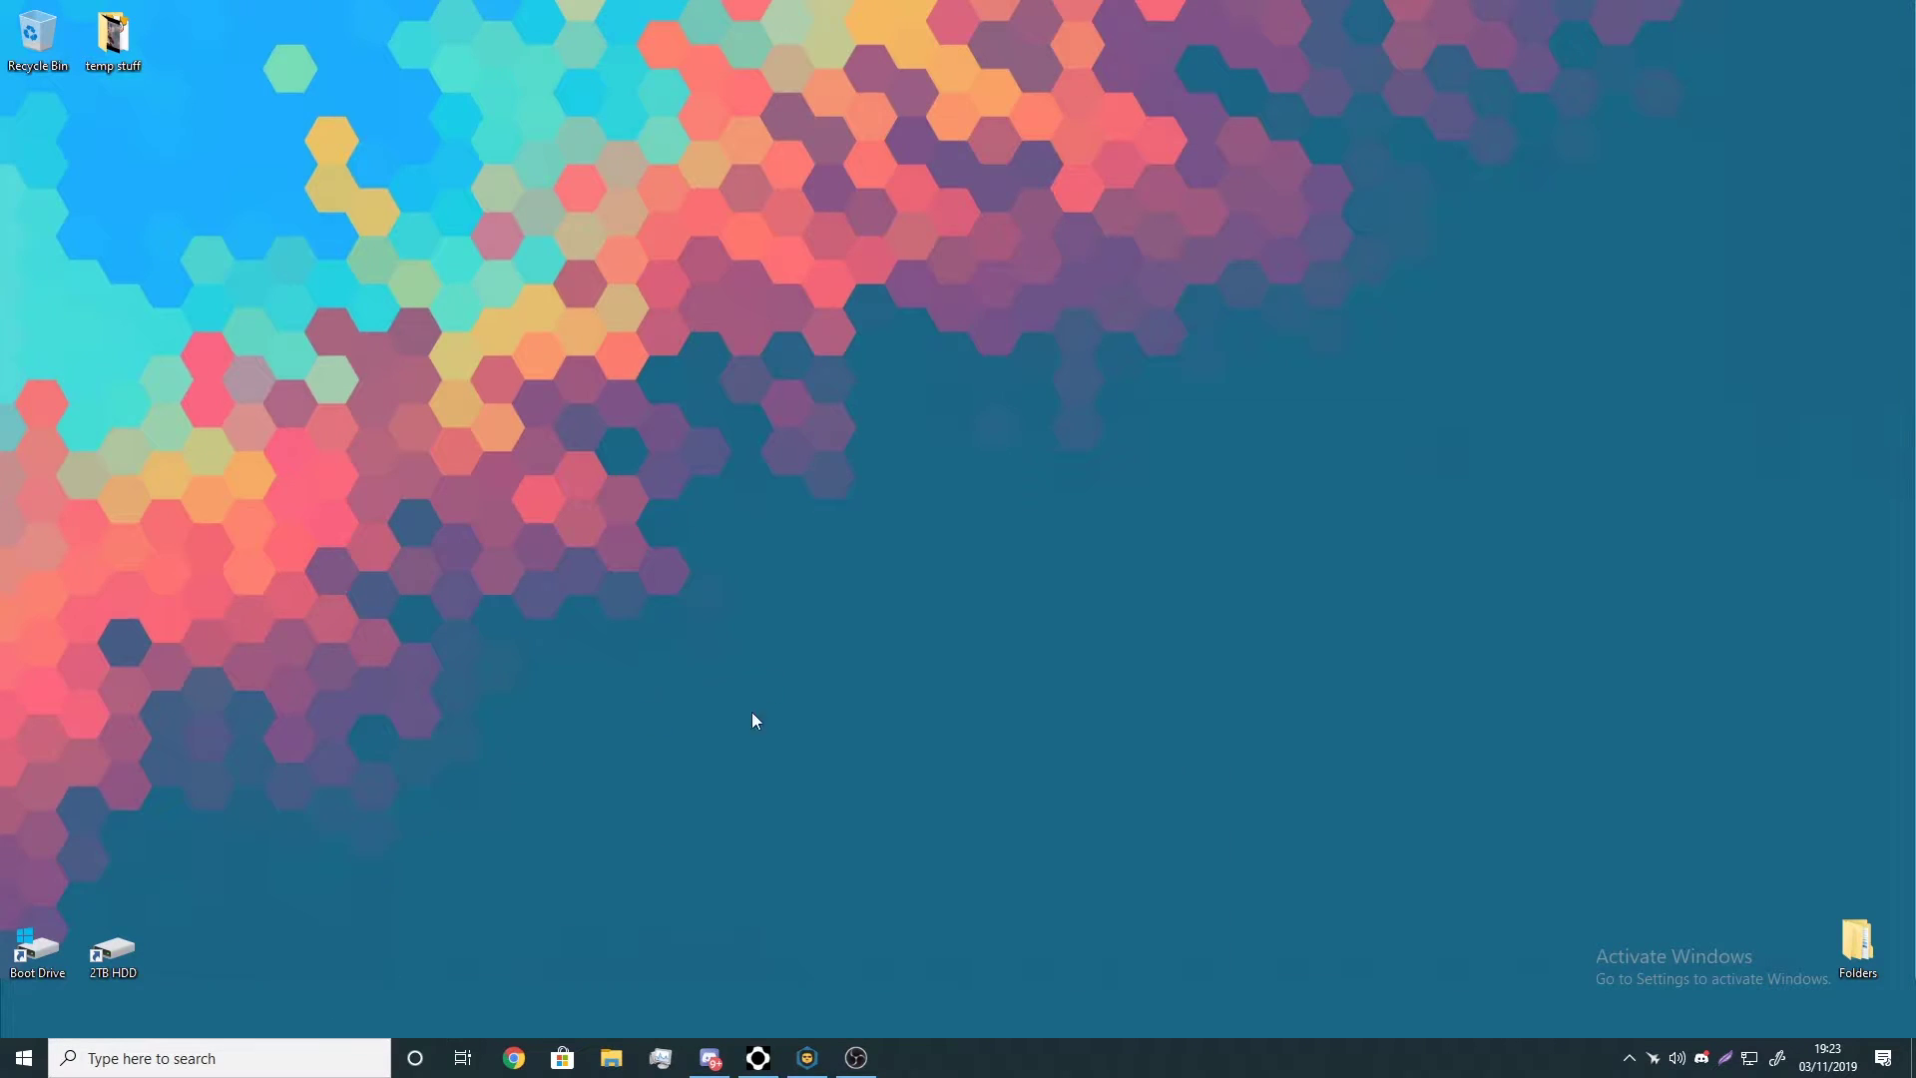
- Search 'contro' to reach Control Panel and view the runtimes in the Java settings
left_click(199, 1068)
type("control")
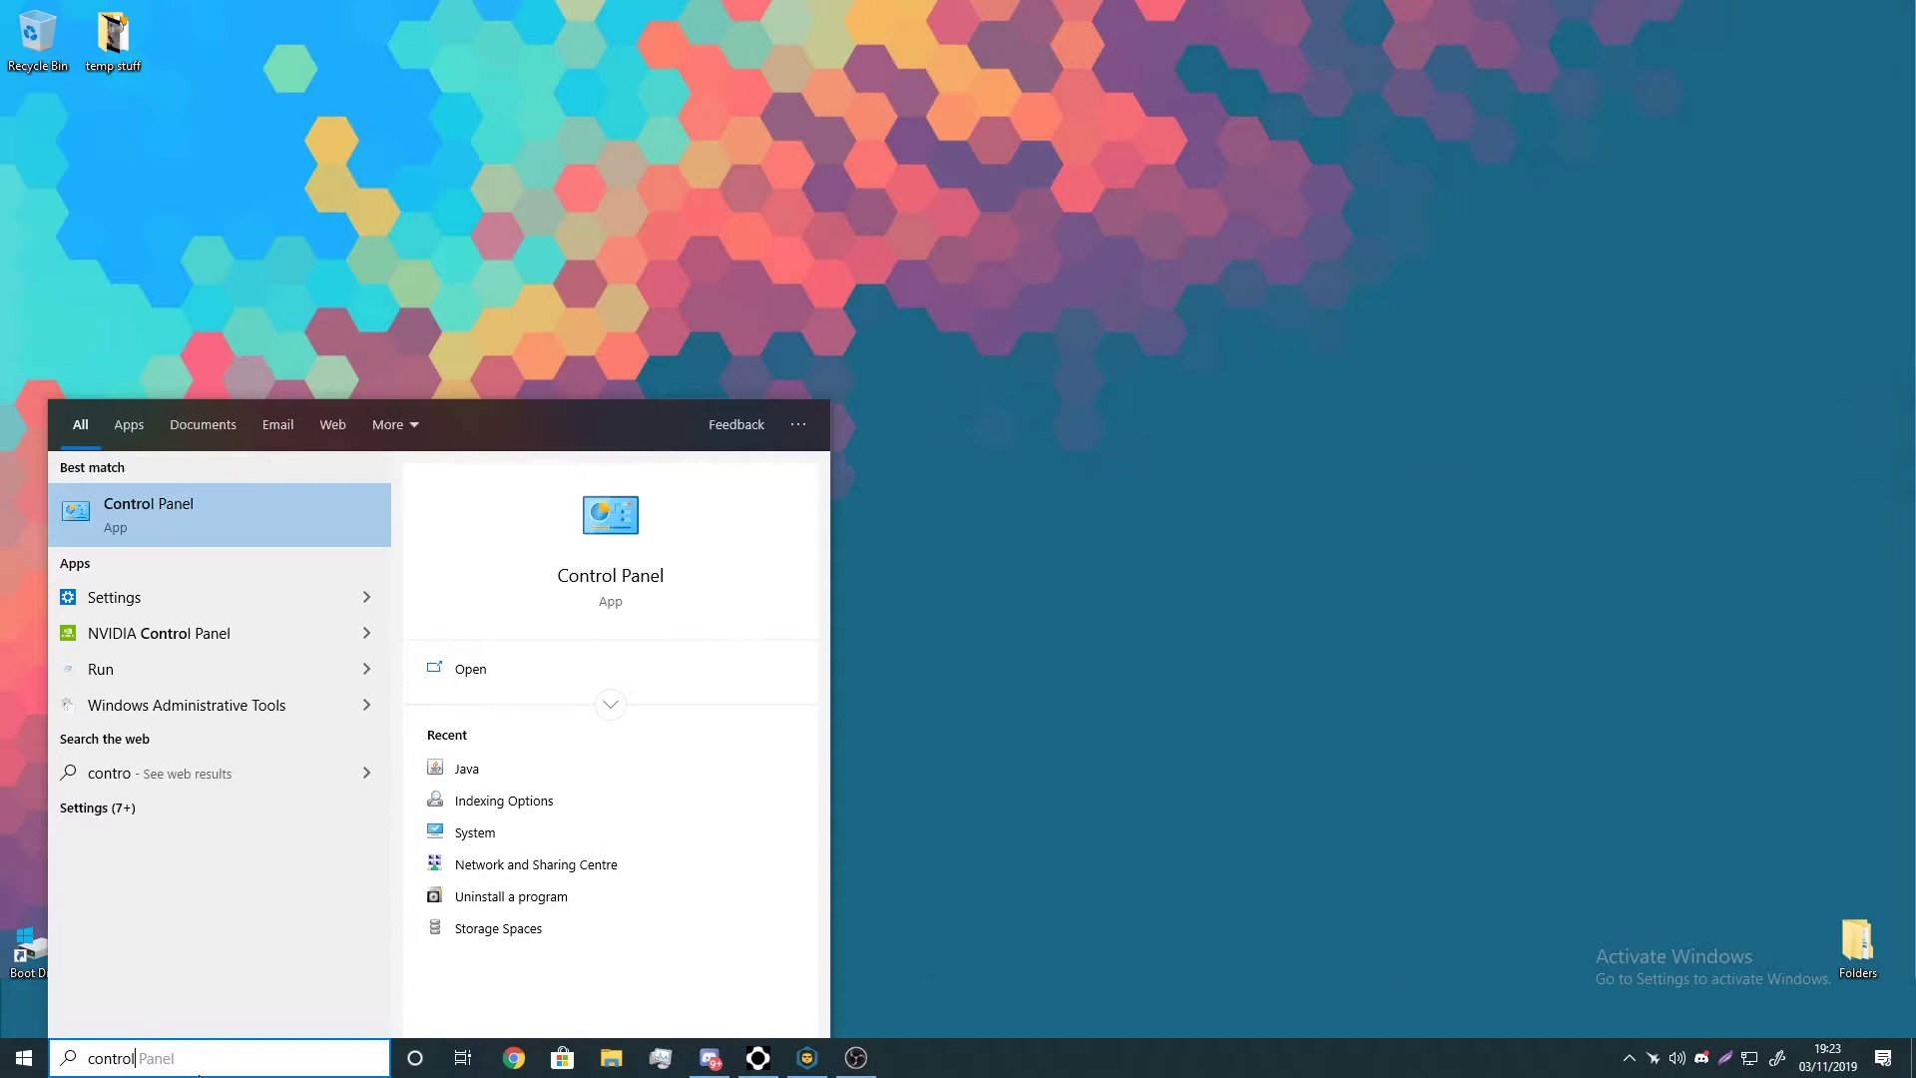
left_click(179, 522)
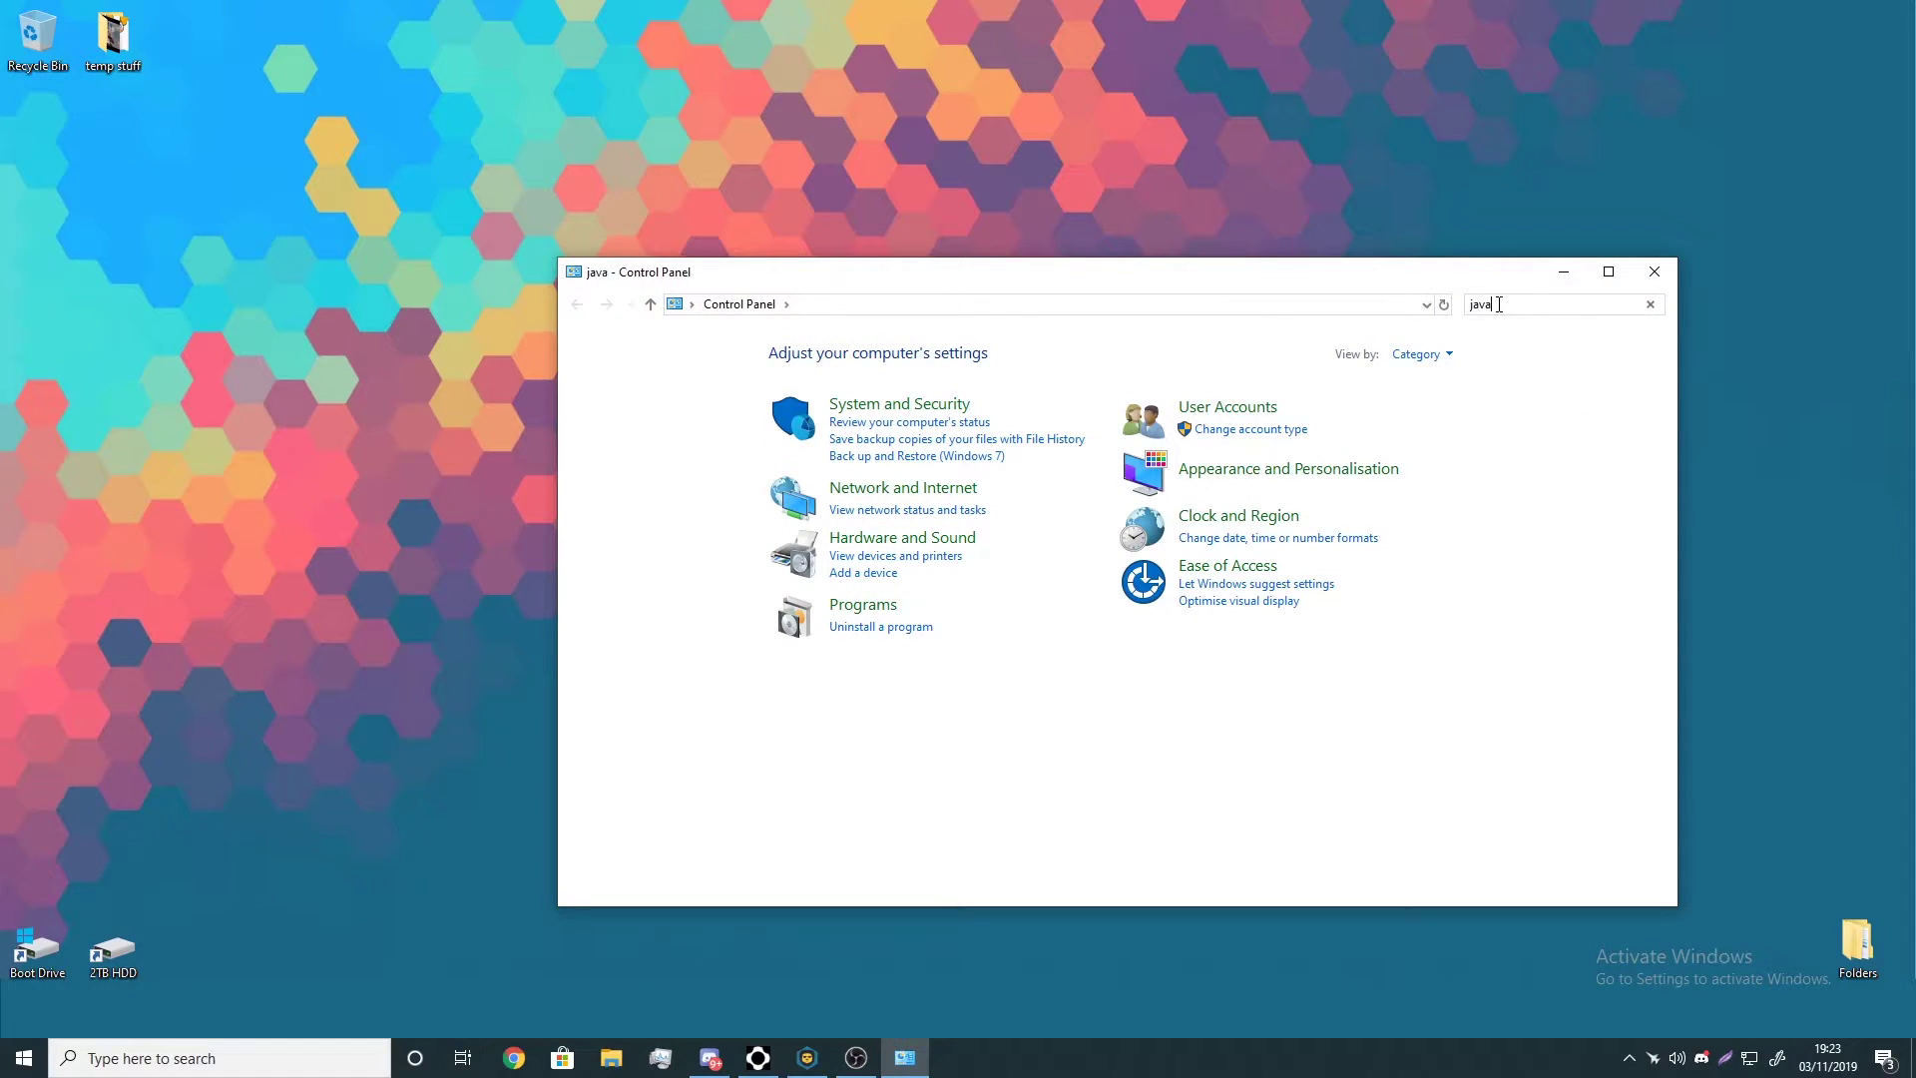
left_click(679, 360)
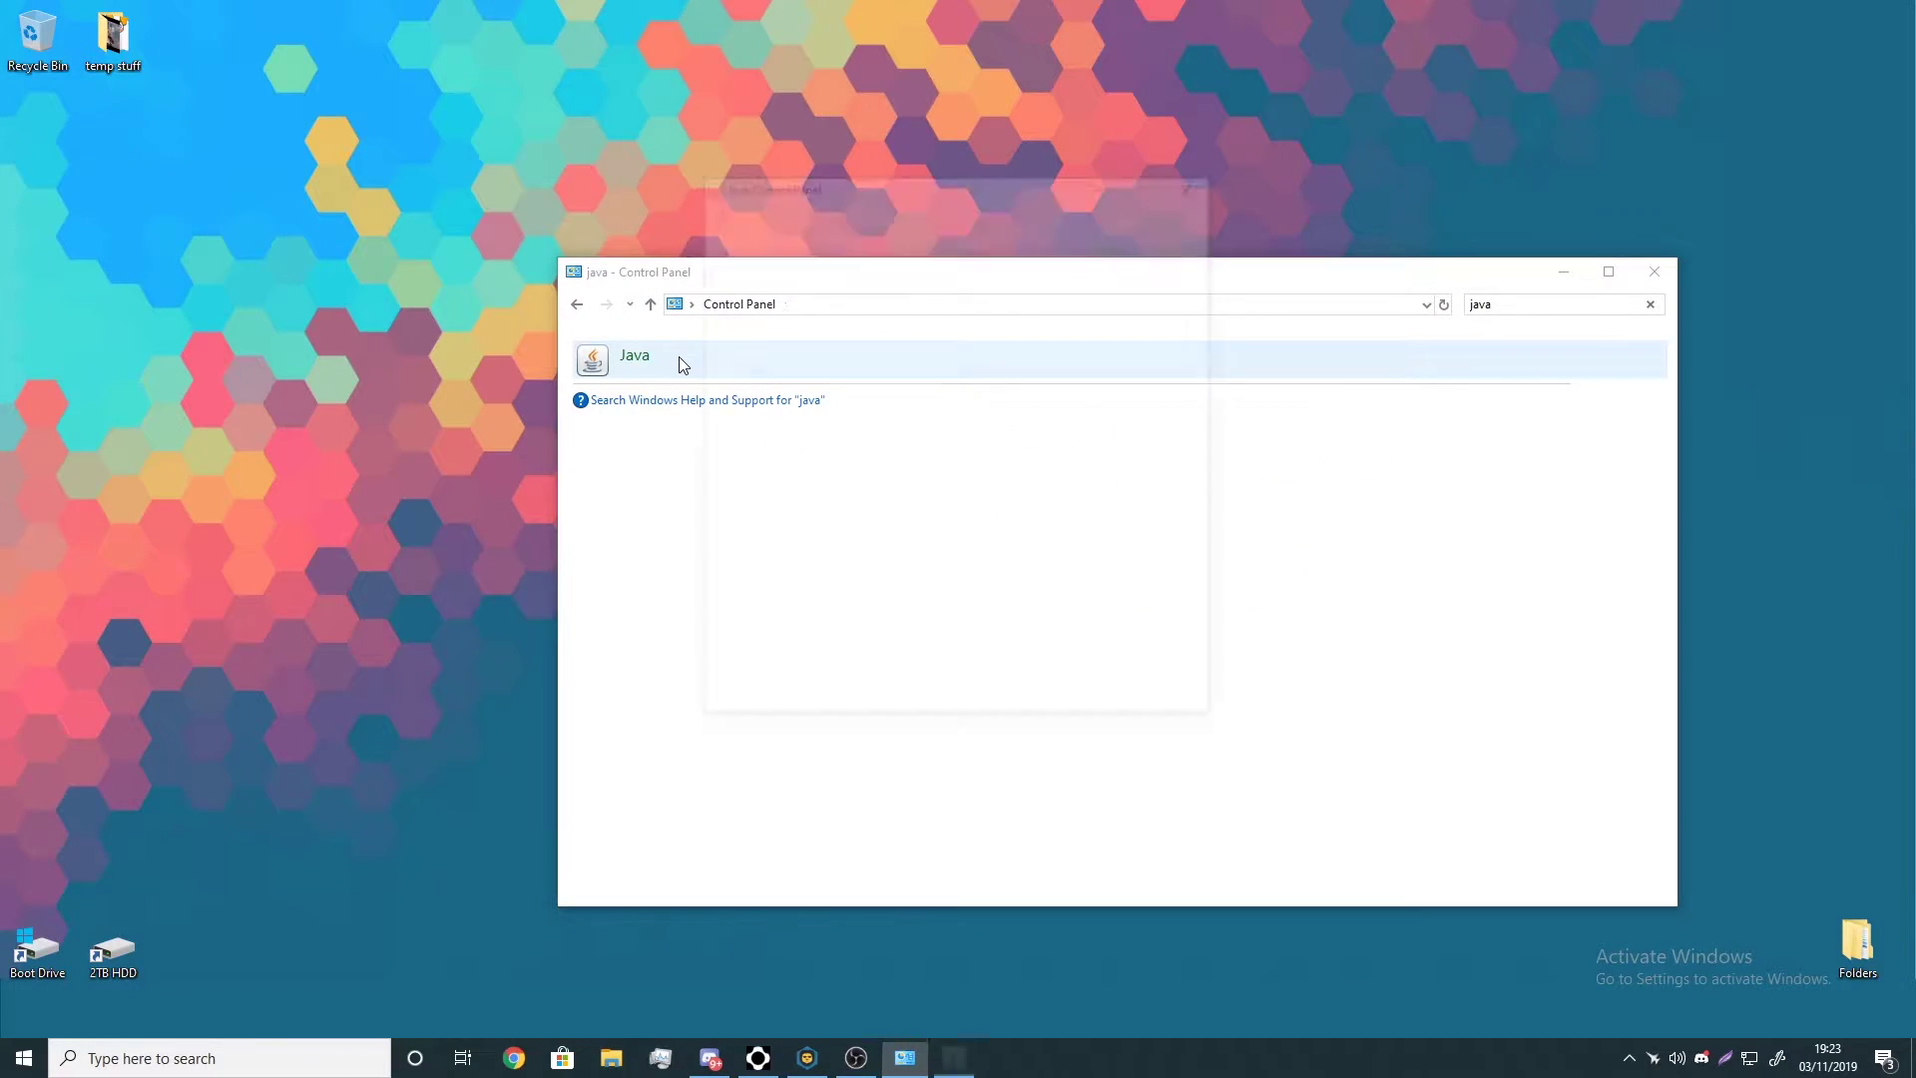
left_click(809, 207)
left_click(1162, 264)
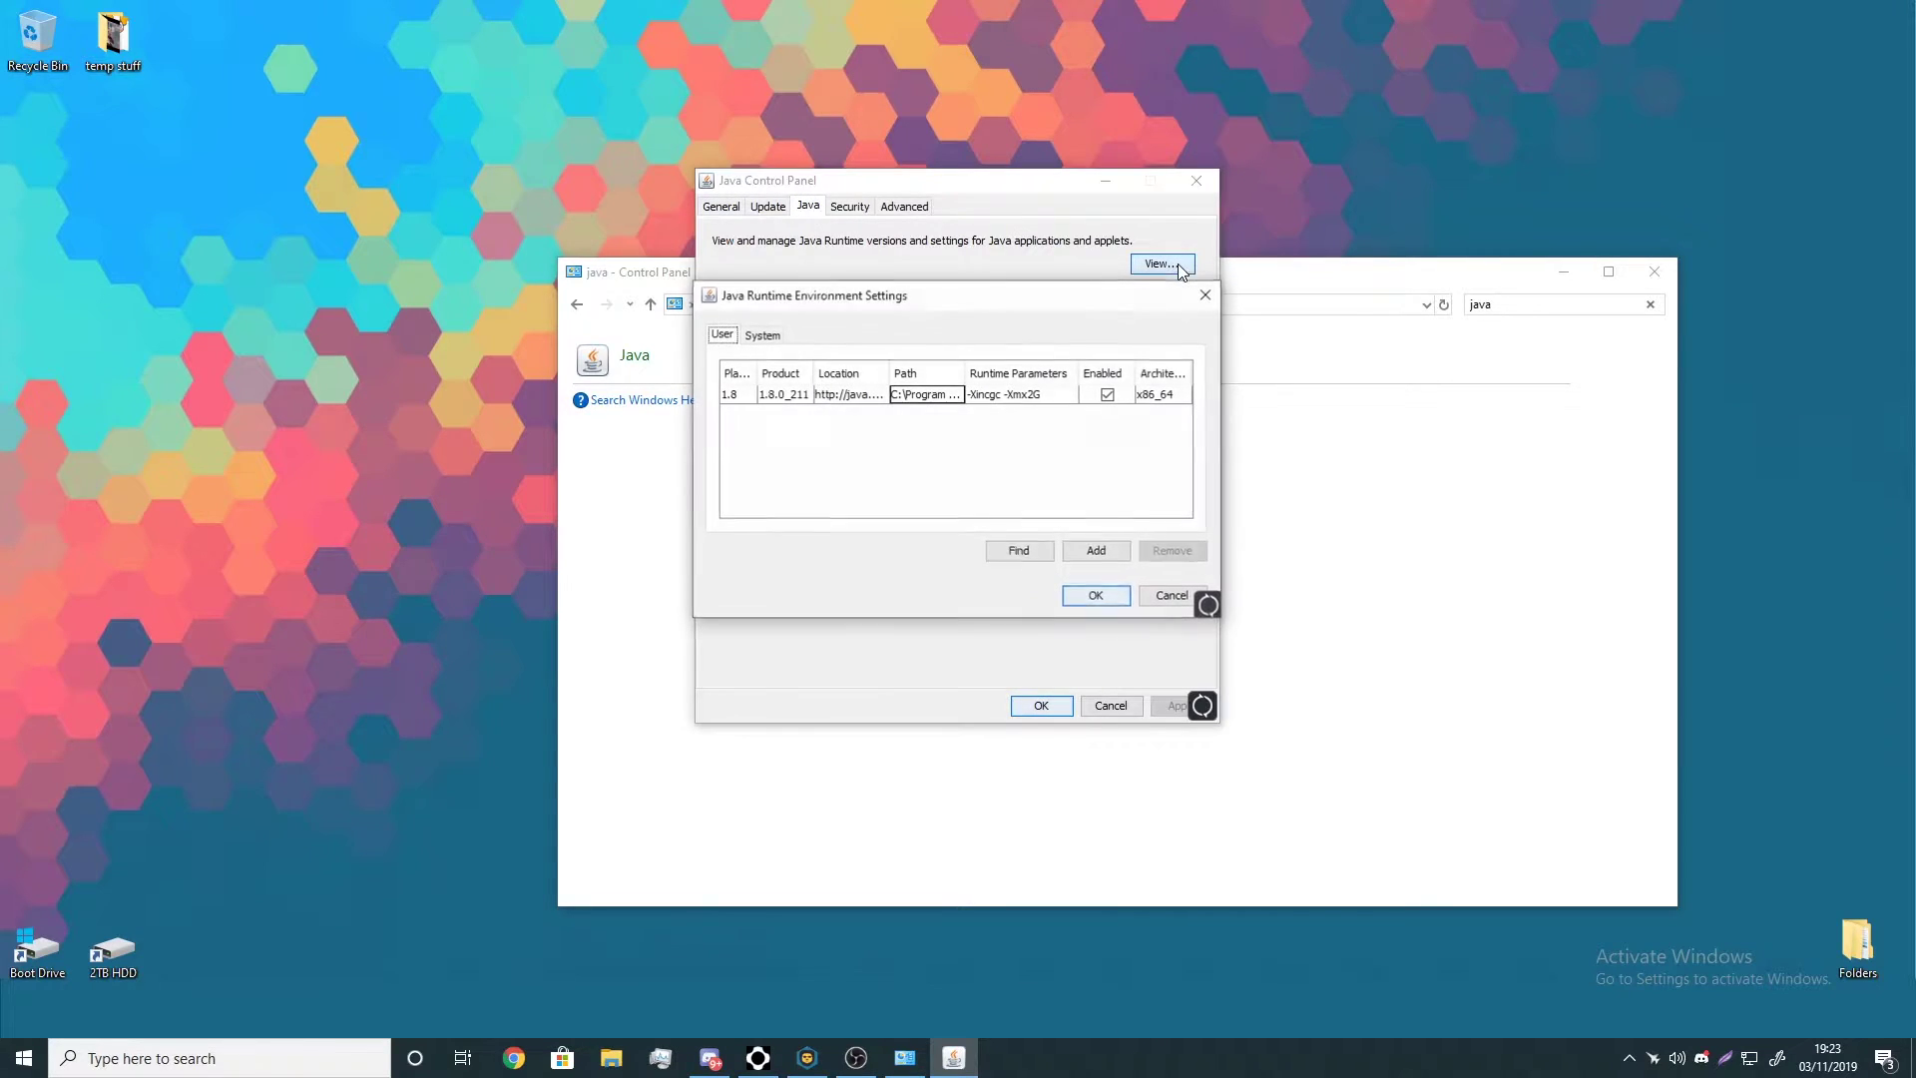
- Set the Java 1.8 runtime parameters to -Xincgc -Xmx2G
left_click(1054, 396)
left_click(1054, 397)
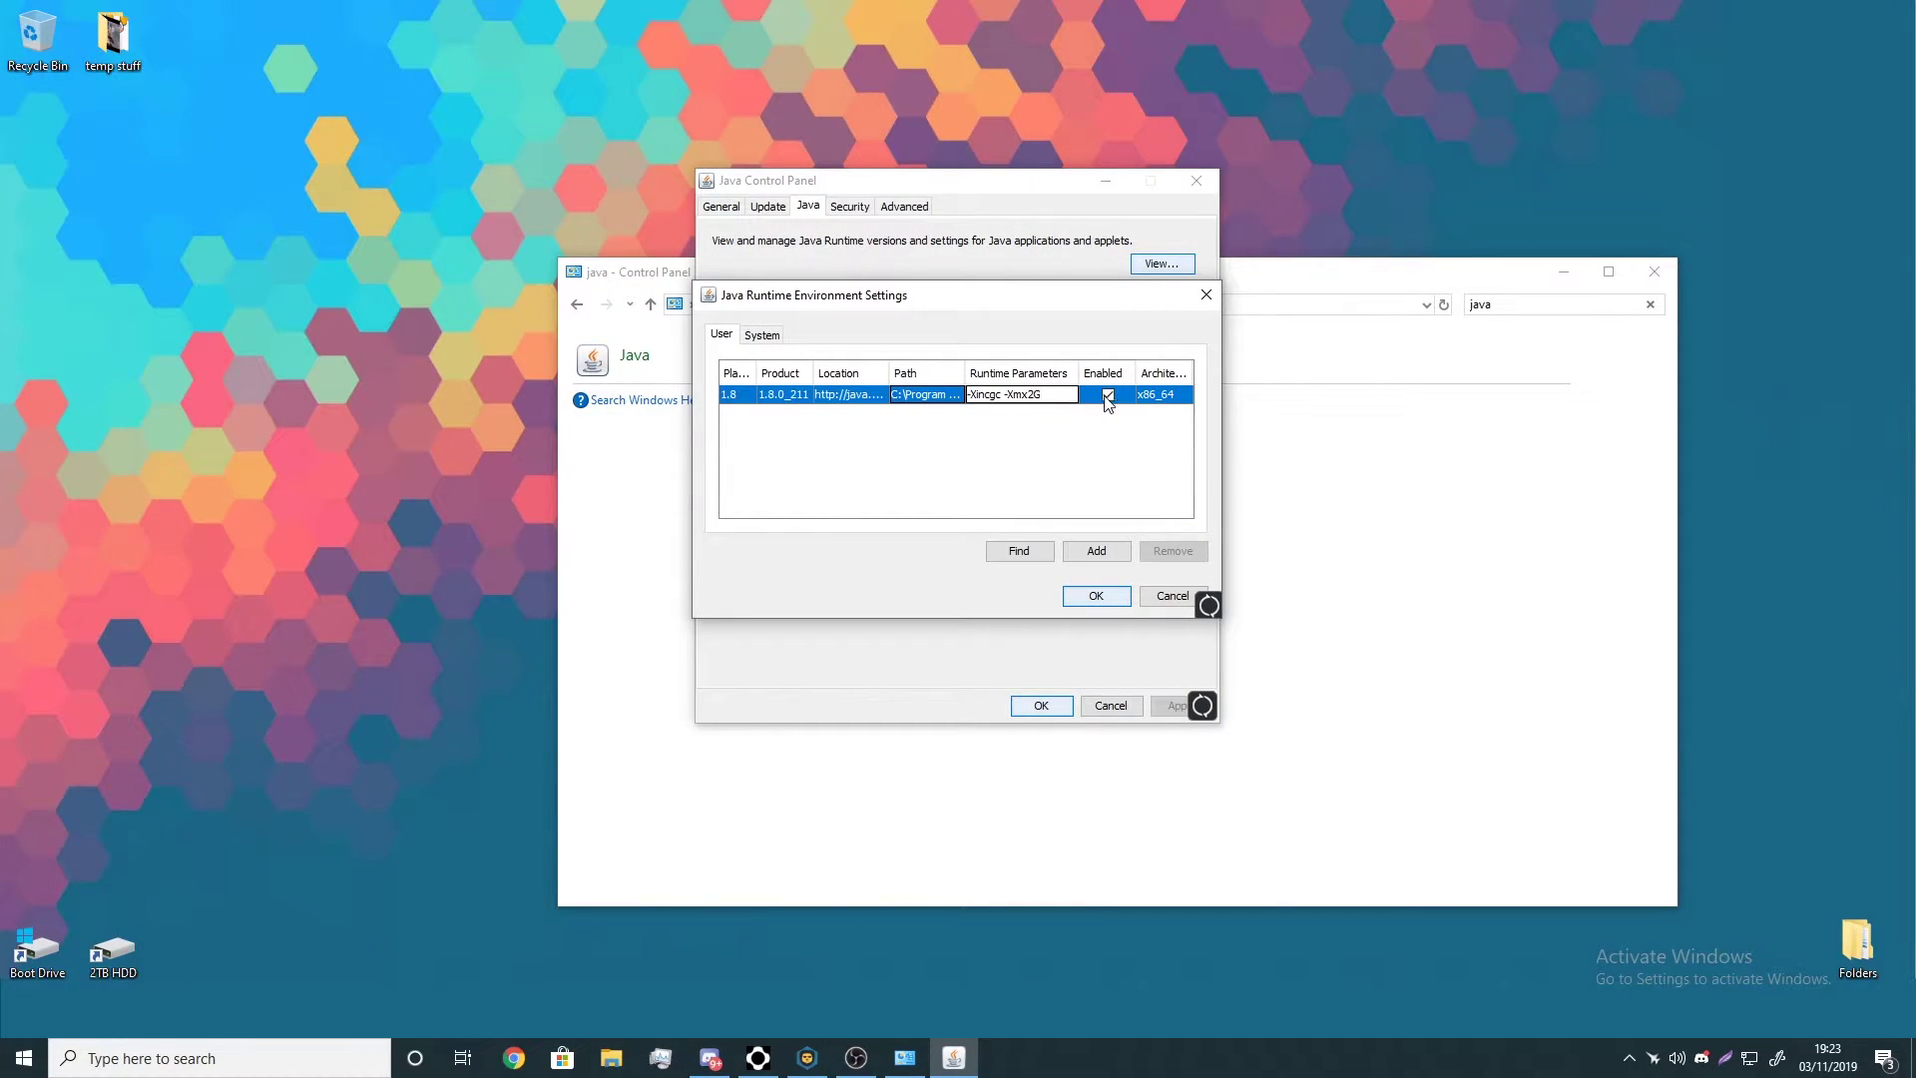
type("-Xincgc -Xmx2G")
key("ctrl+a")
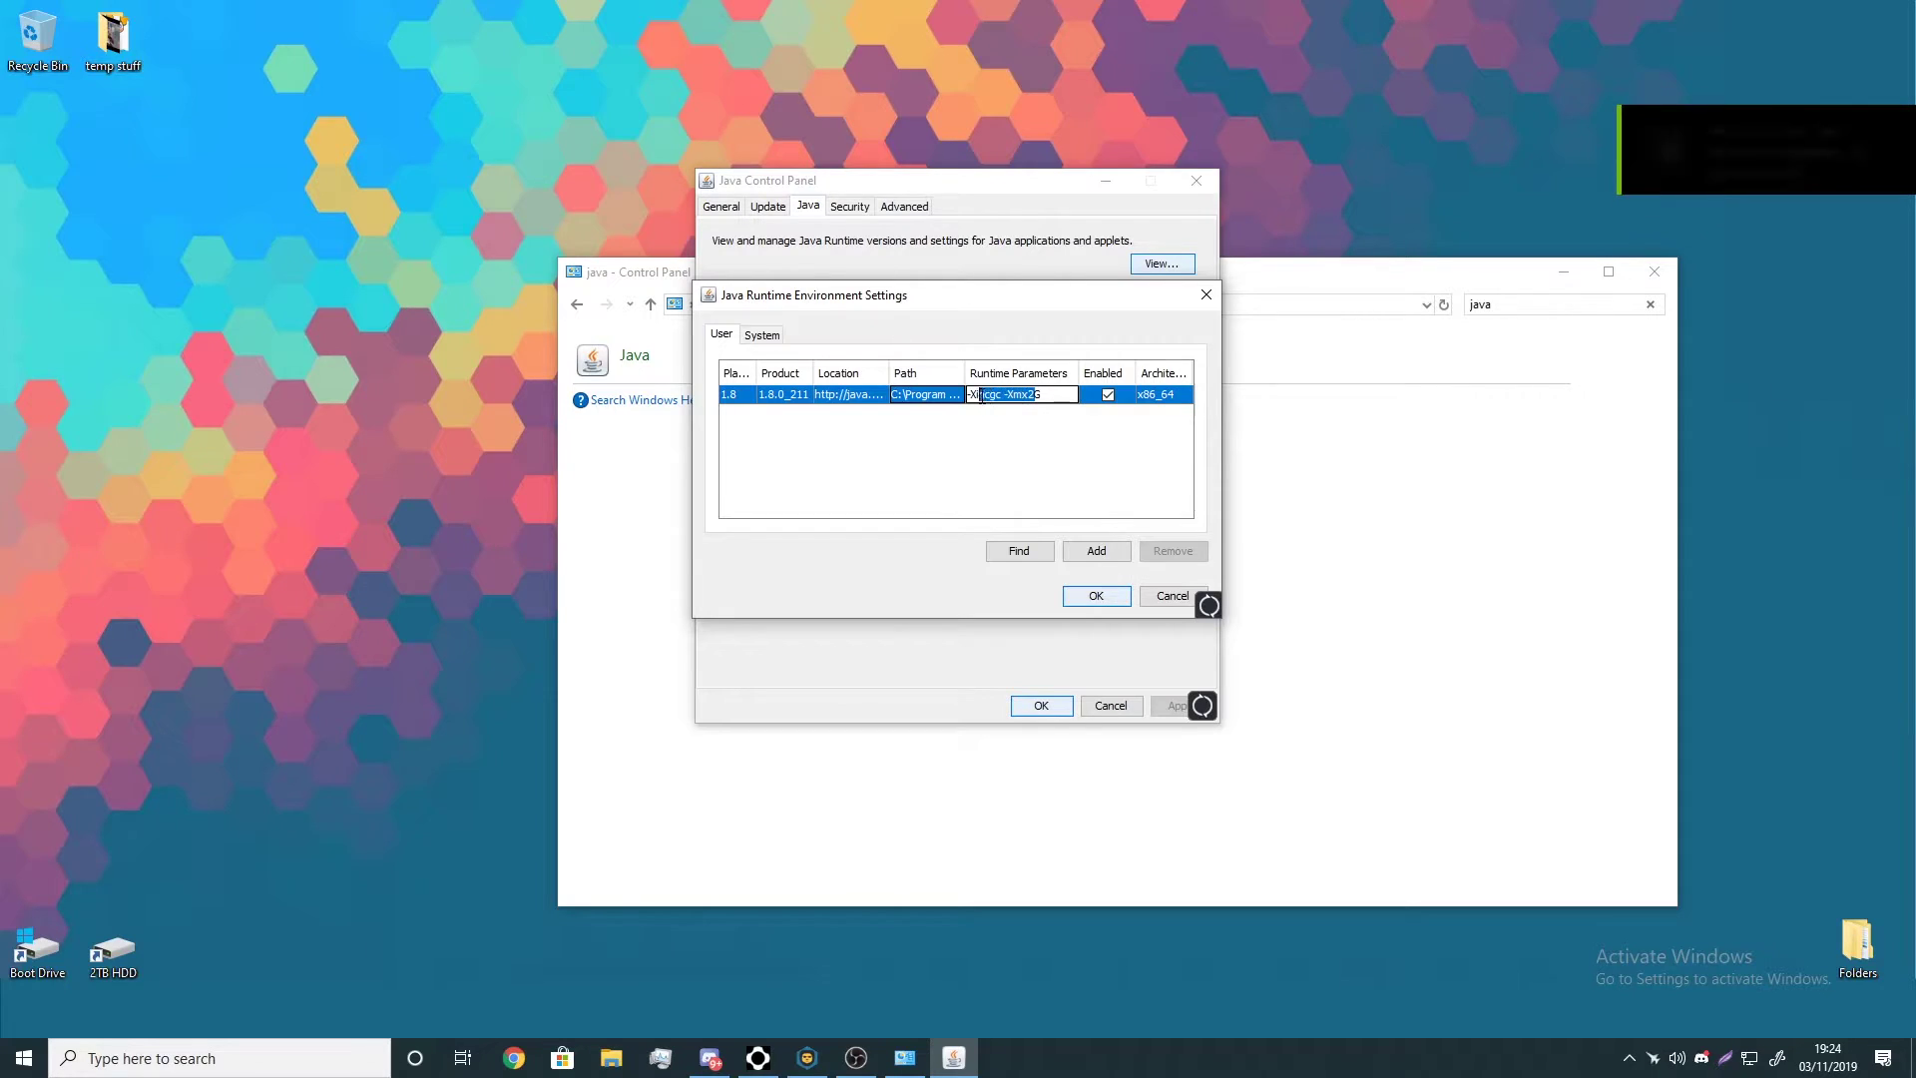
left_click(994, 426)
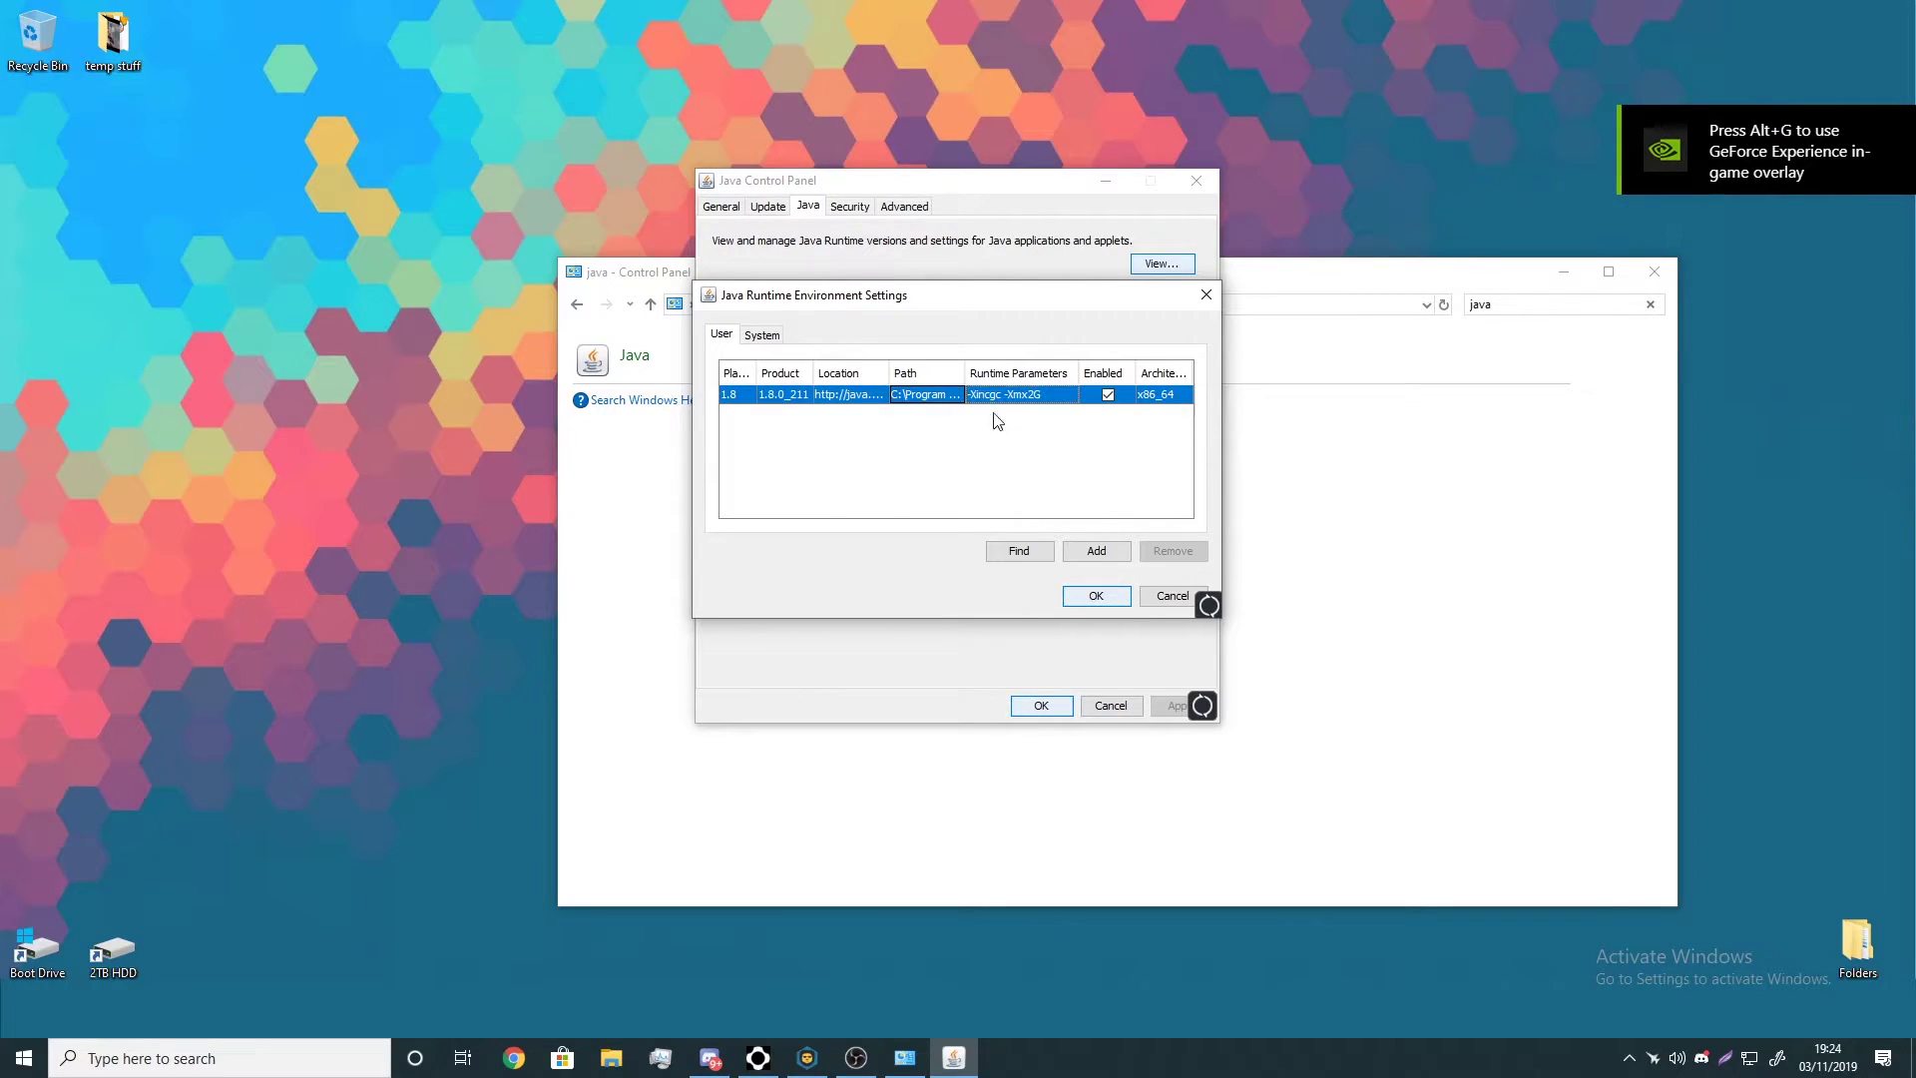
left_click(1032, 390)
left_click(1045, 435)
double_click(1043, 396)
left_click(1015, 447)
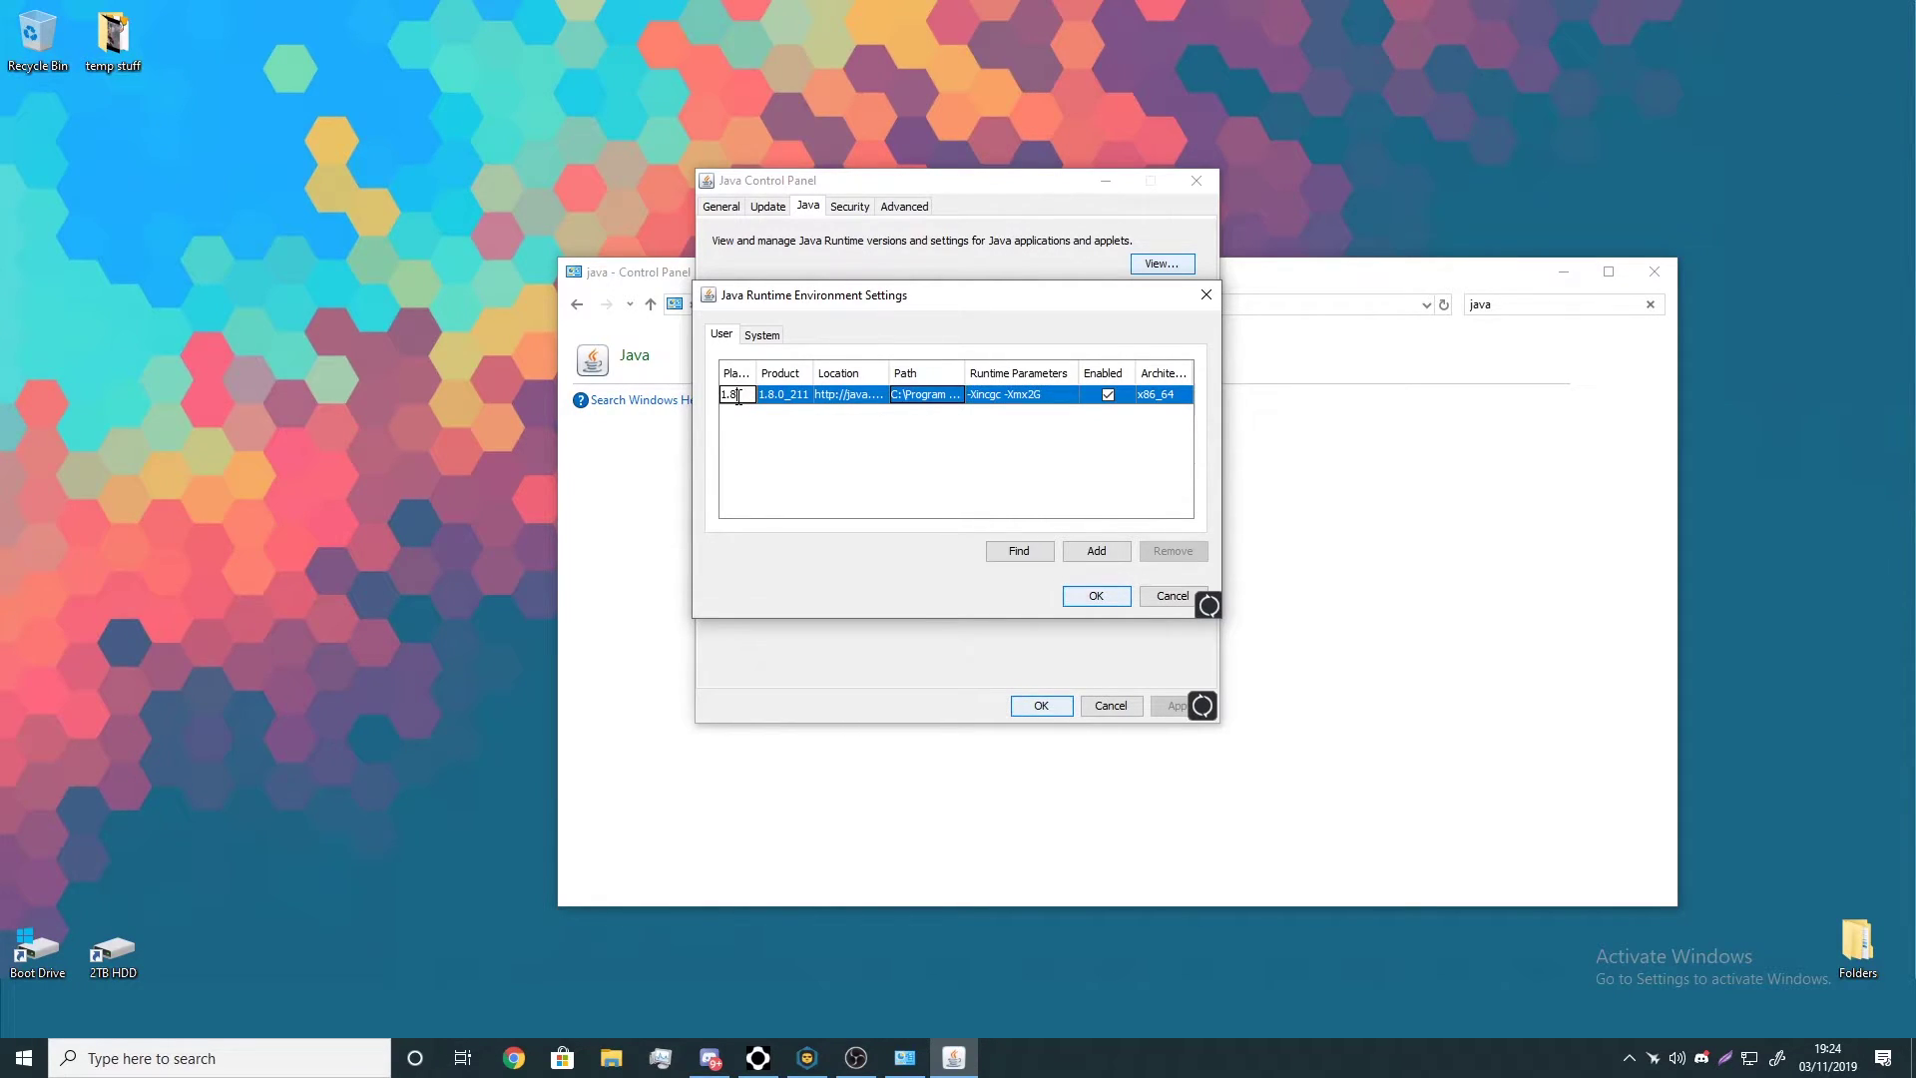
- Compare the User and System Java runtime lists, ending on User
mouse_move(750, 373)
left_mouse_down()
mouse_move(789, 373)
mouse_move(757, 372)
left_mouse_up()
left_click(761, 336)
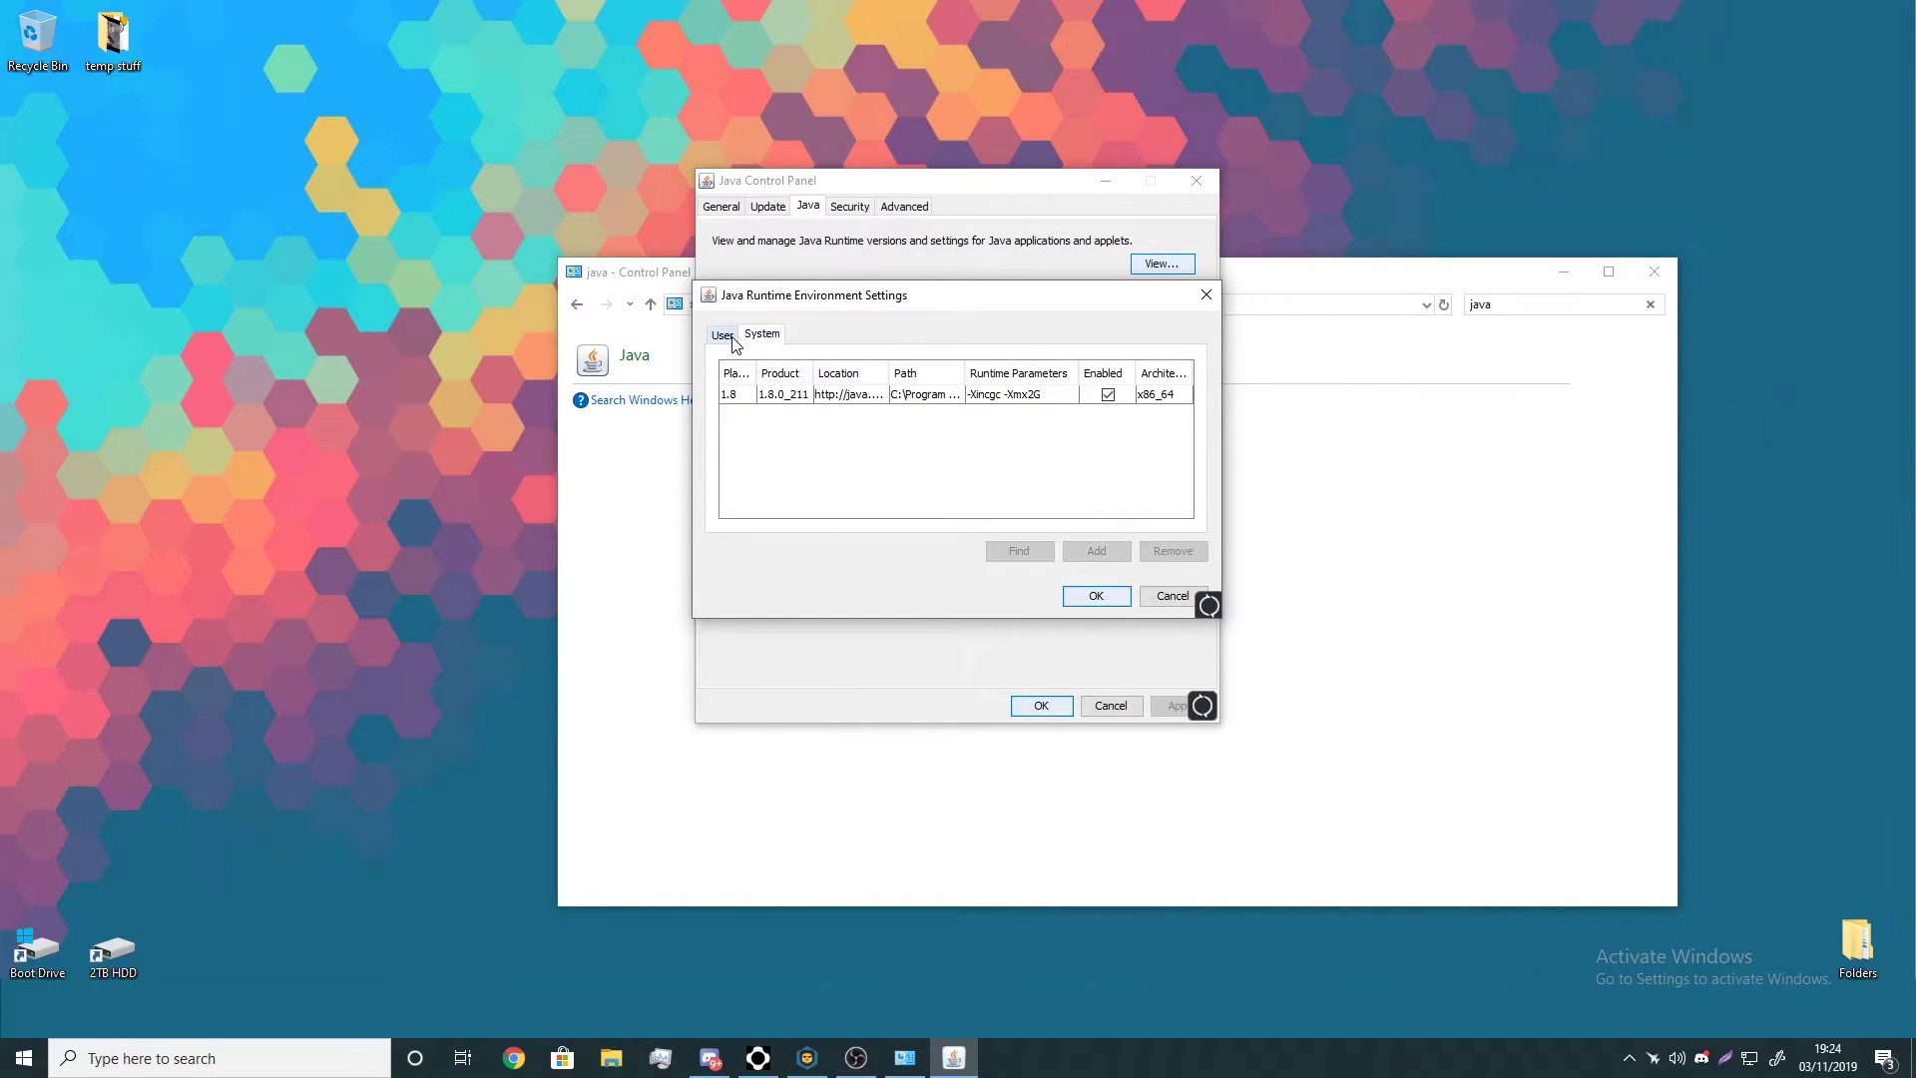
left_click(725, 336)
left_click(761, 335)
left_click(725, 336)
left_click(757, 337)
left_click(718, 337)
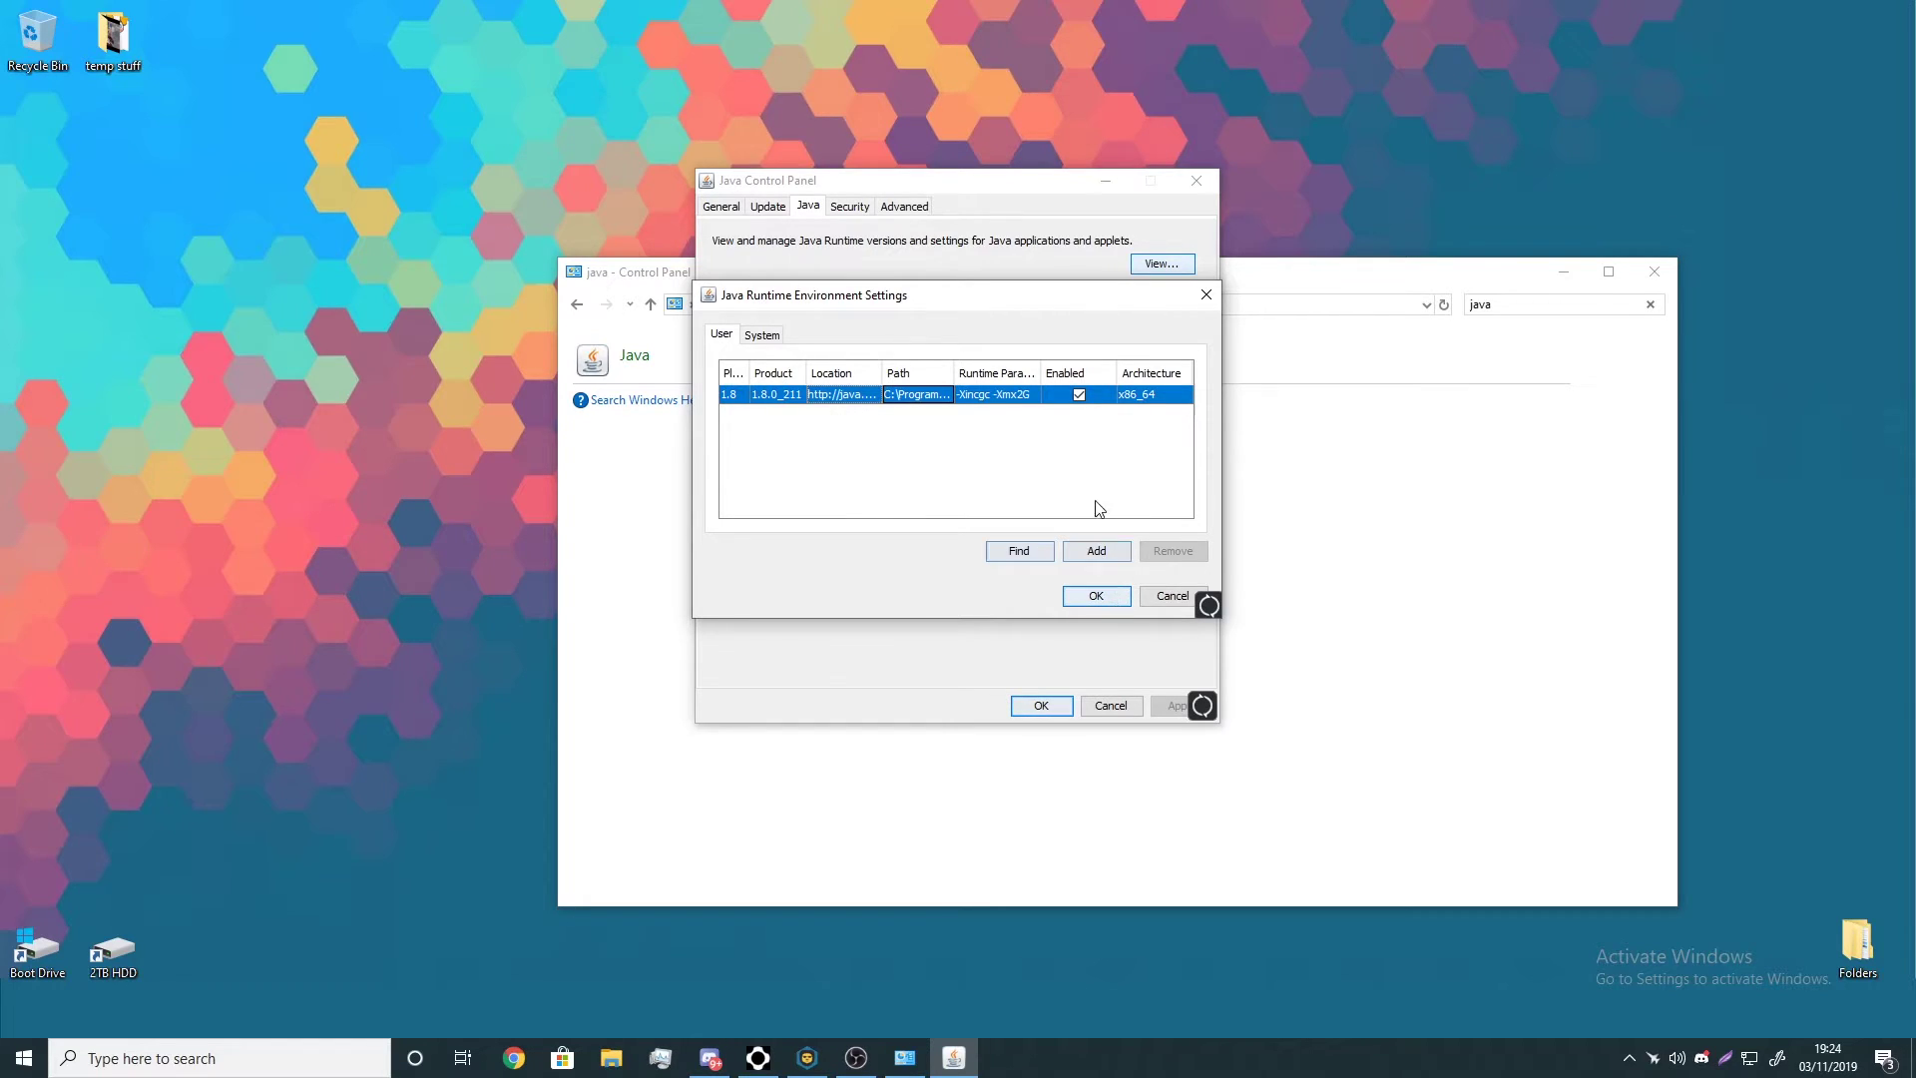
- Confirm the Java settings with OK twice, close Control Panel, and minimize Badlion Client
left_click(1097, 595)
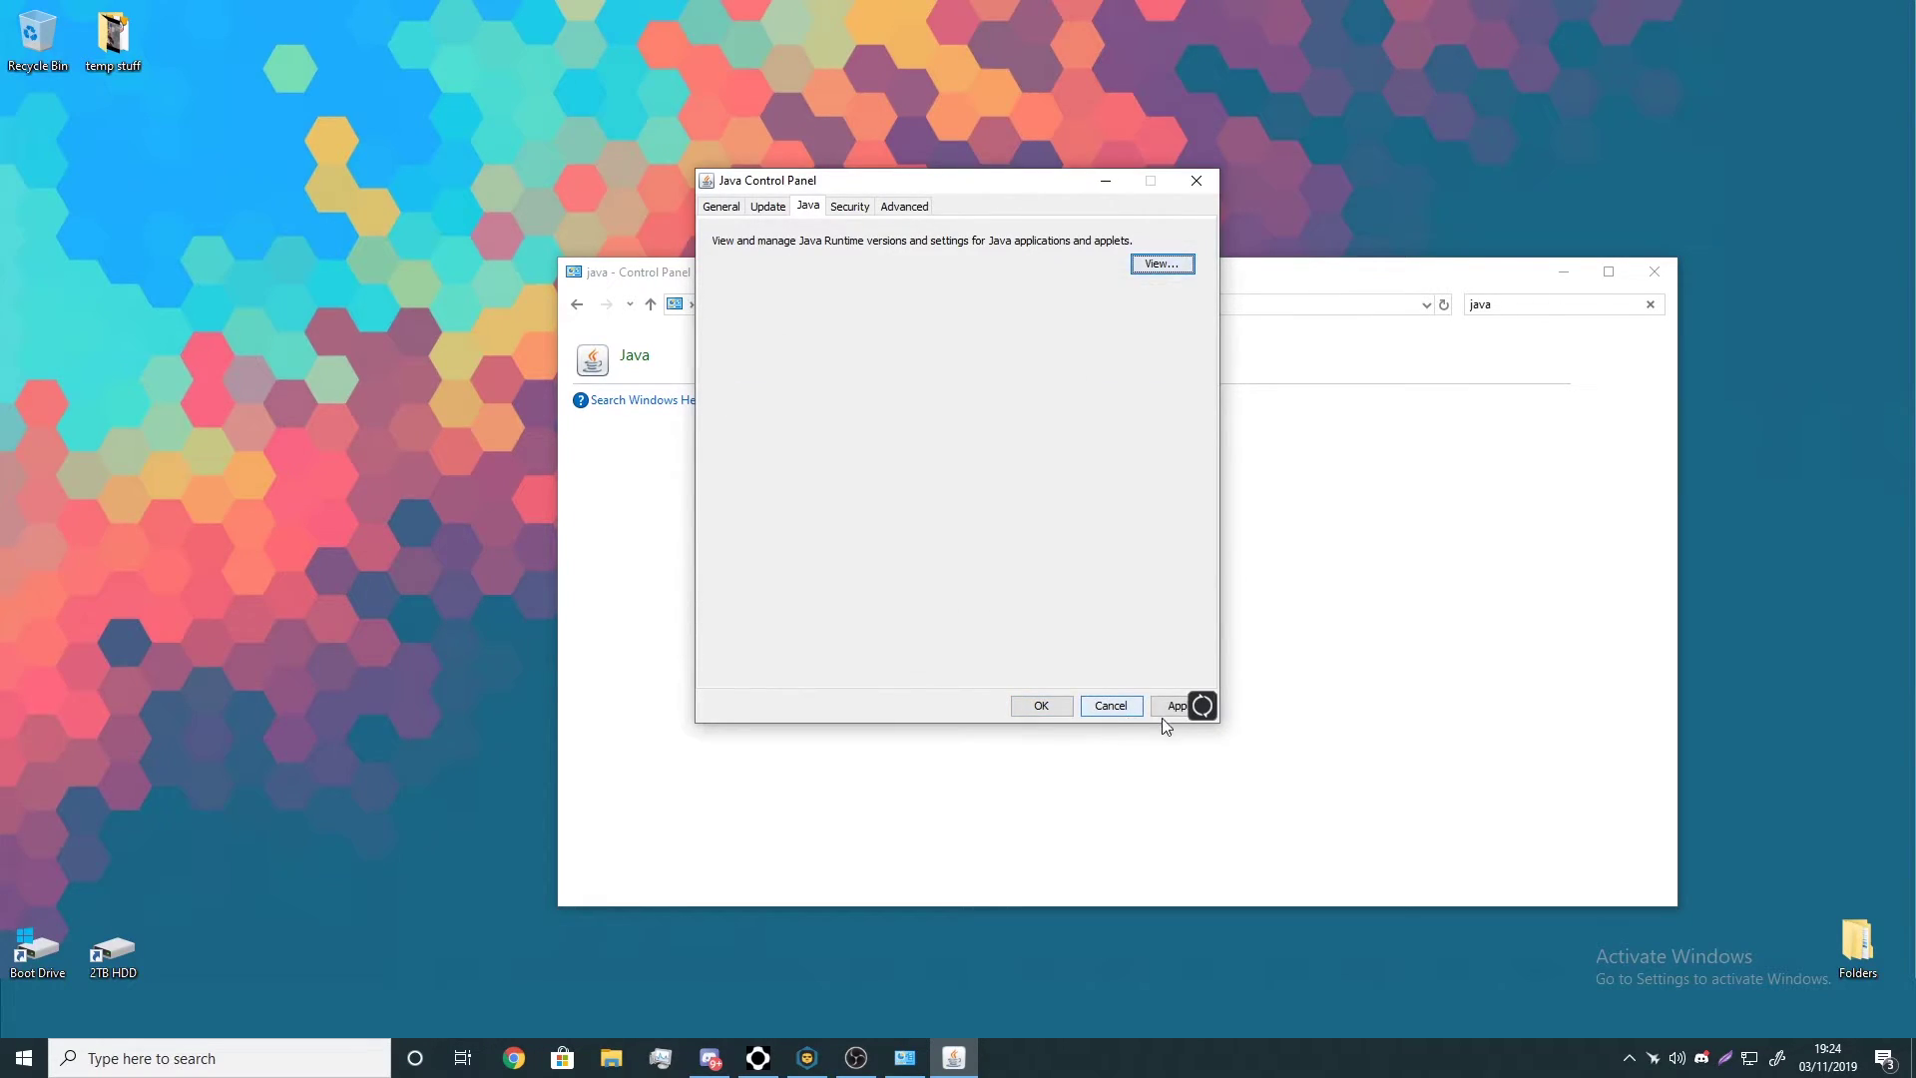
left_click(1038, 705)
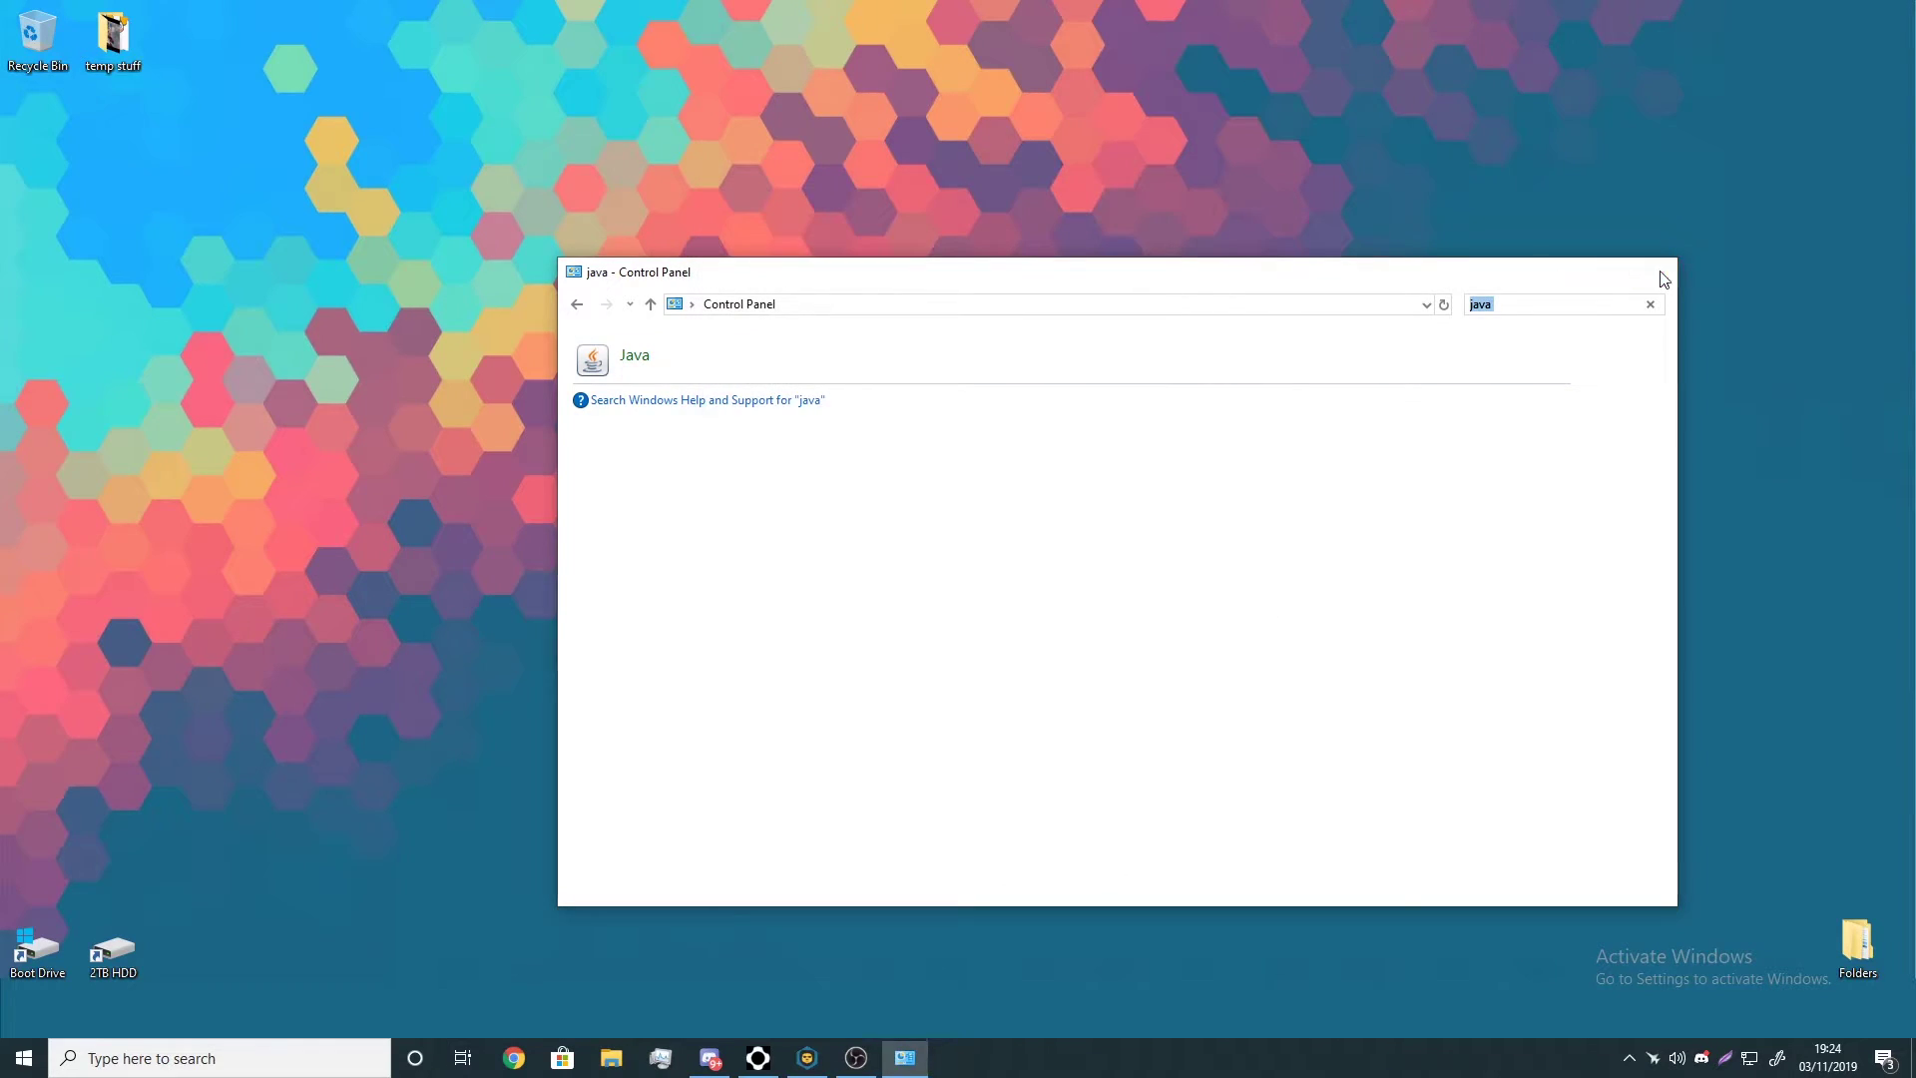
left_click(1659, 274)
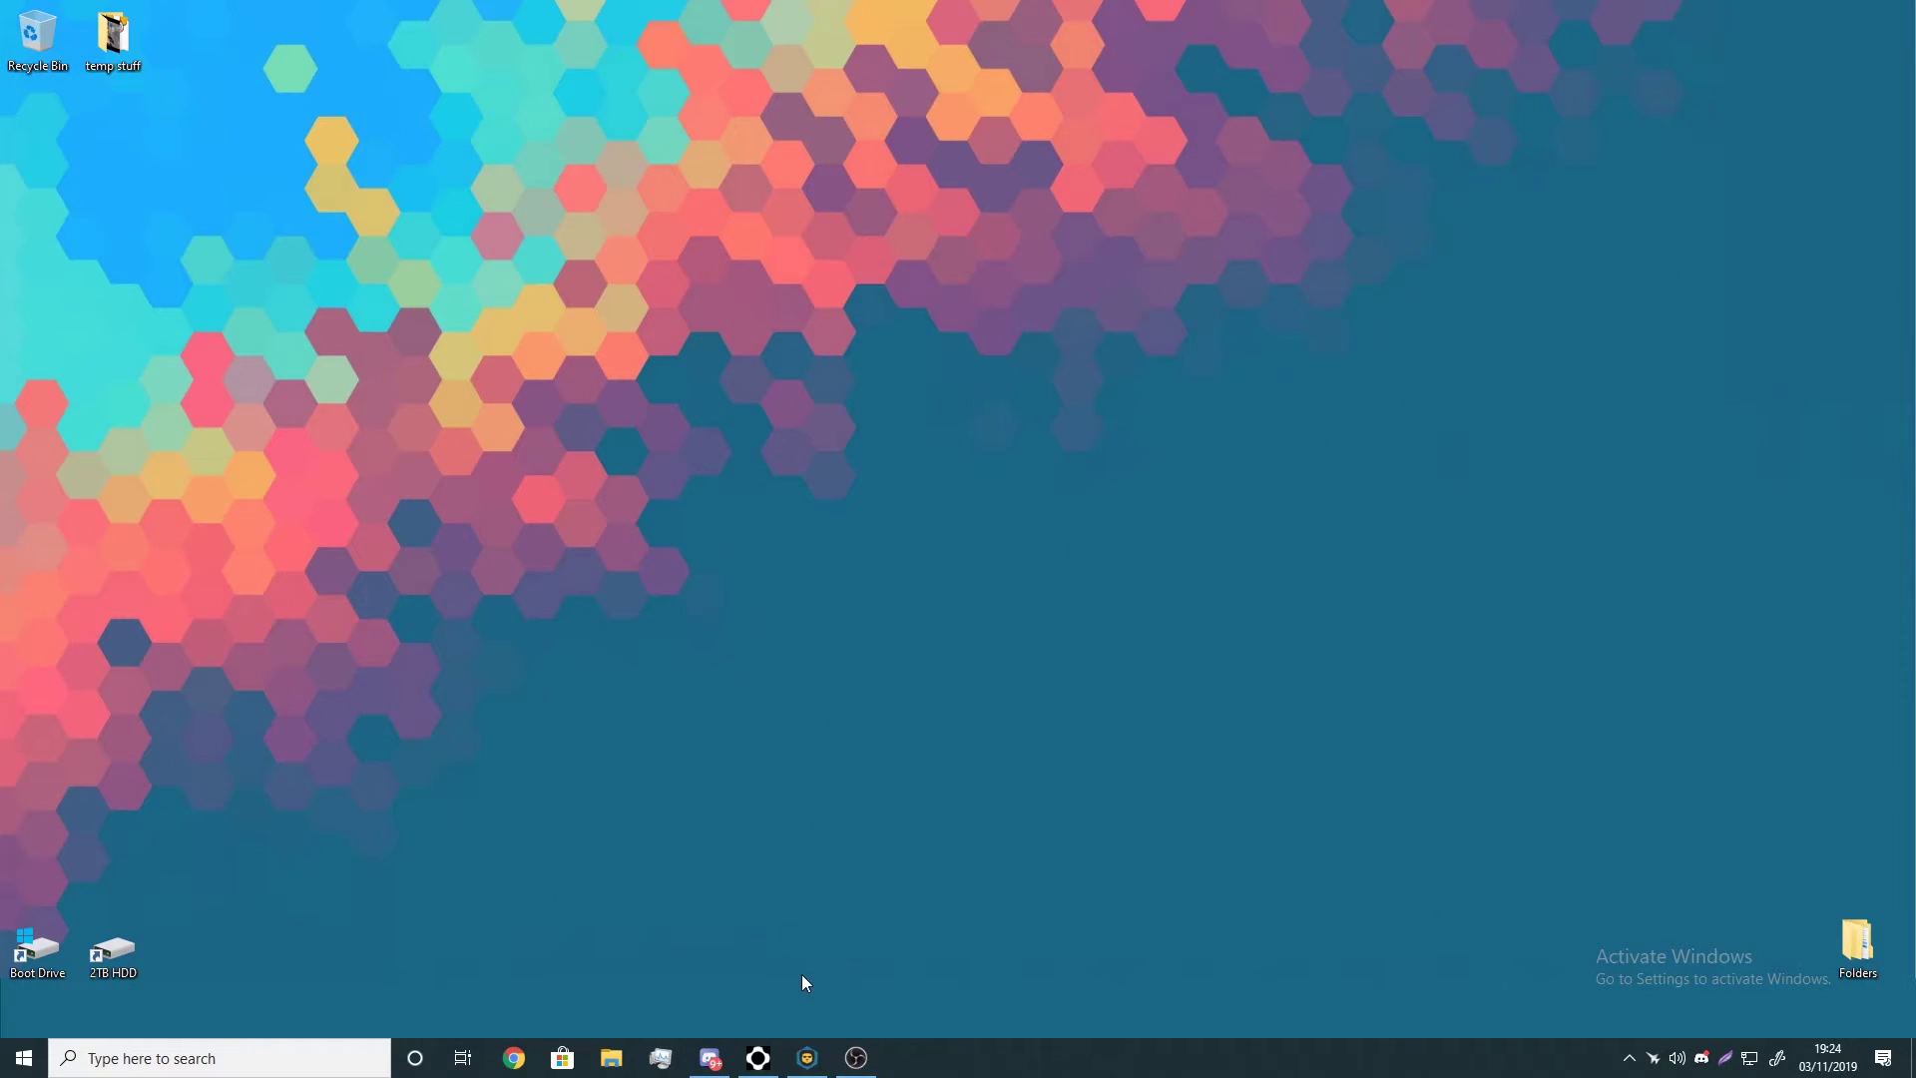
left_click(804, 1058)
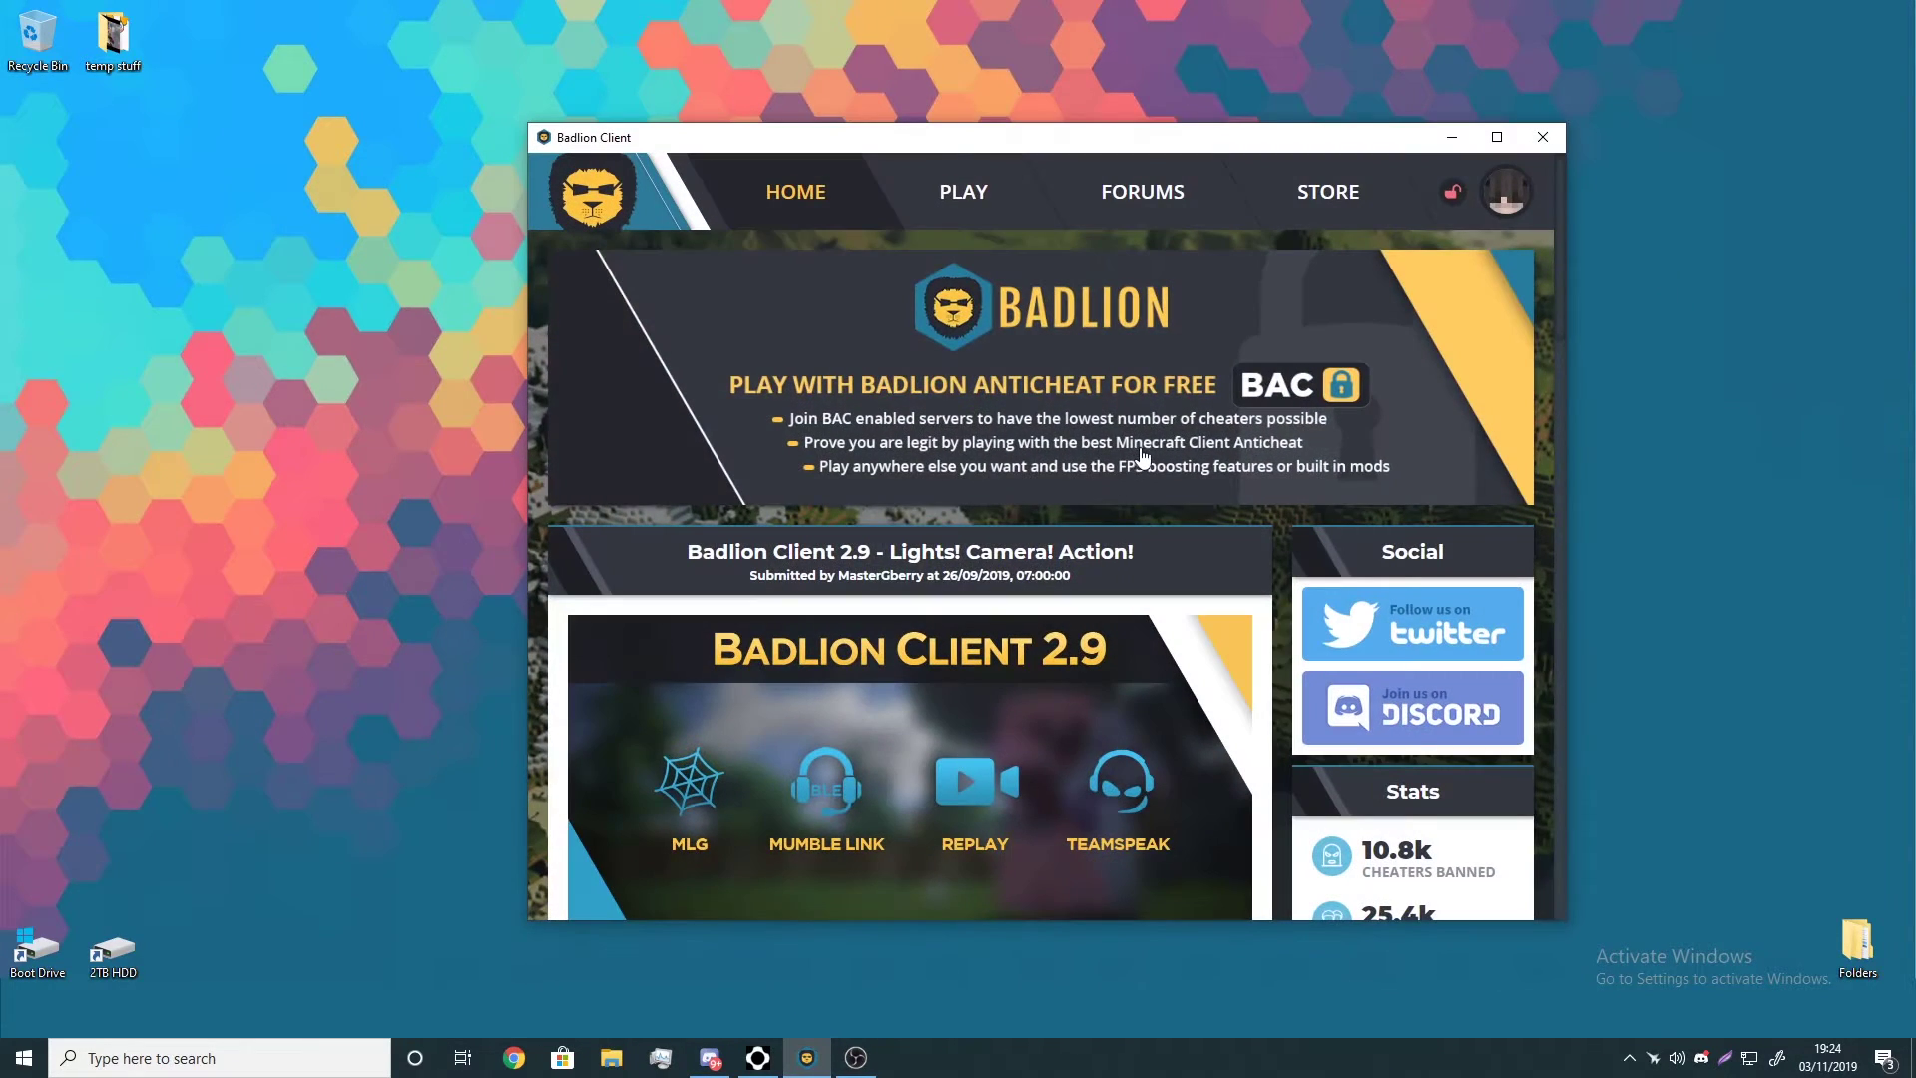
left_click(1457, 148)
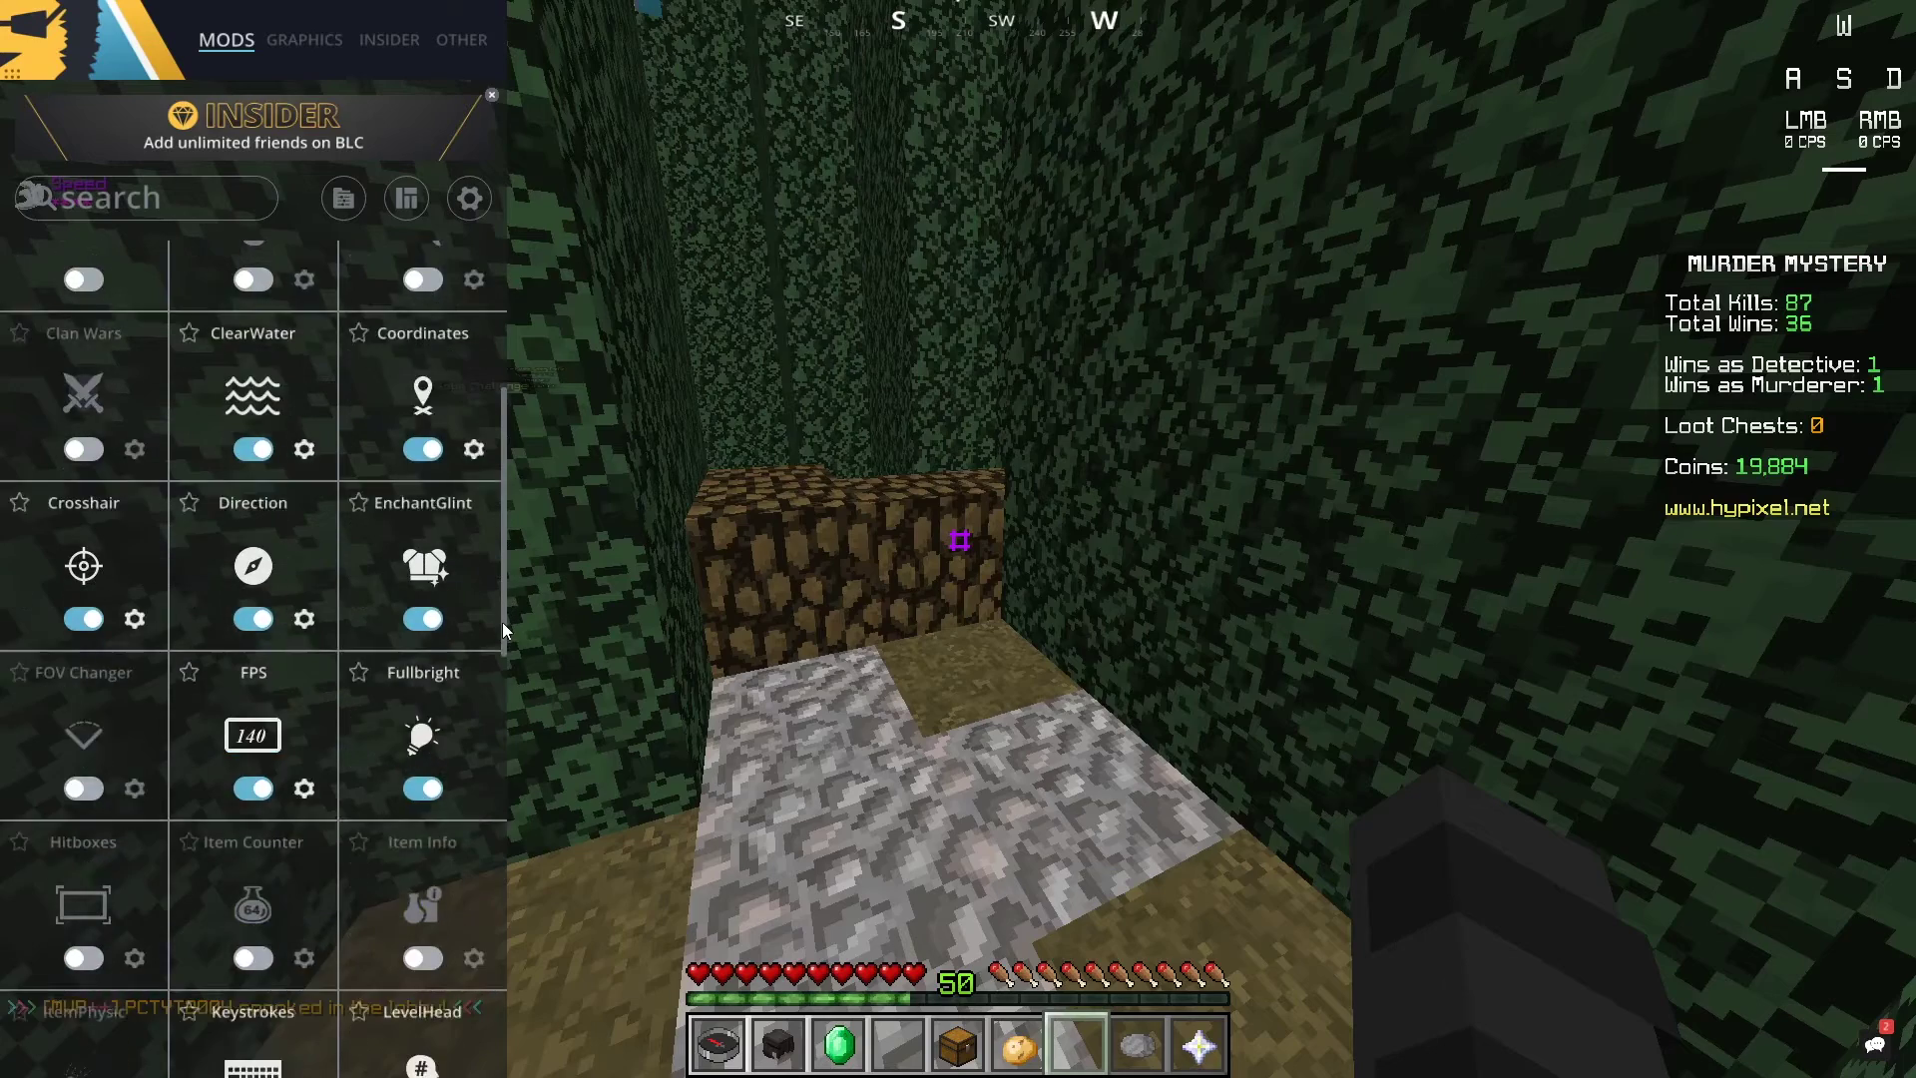
scroll(501, 622, "down", 2)
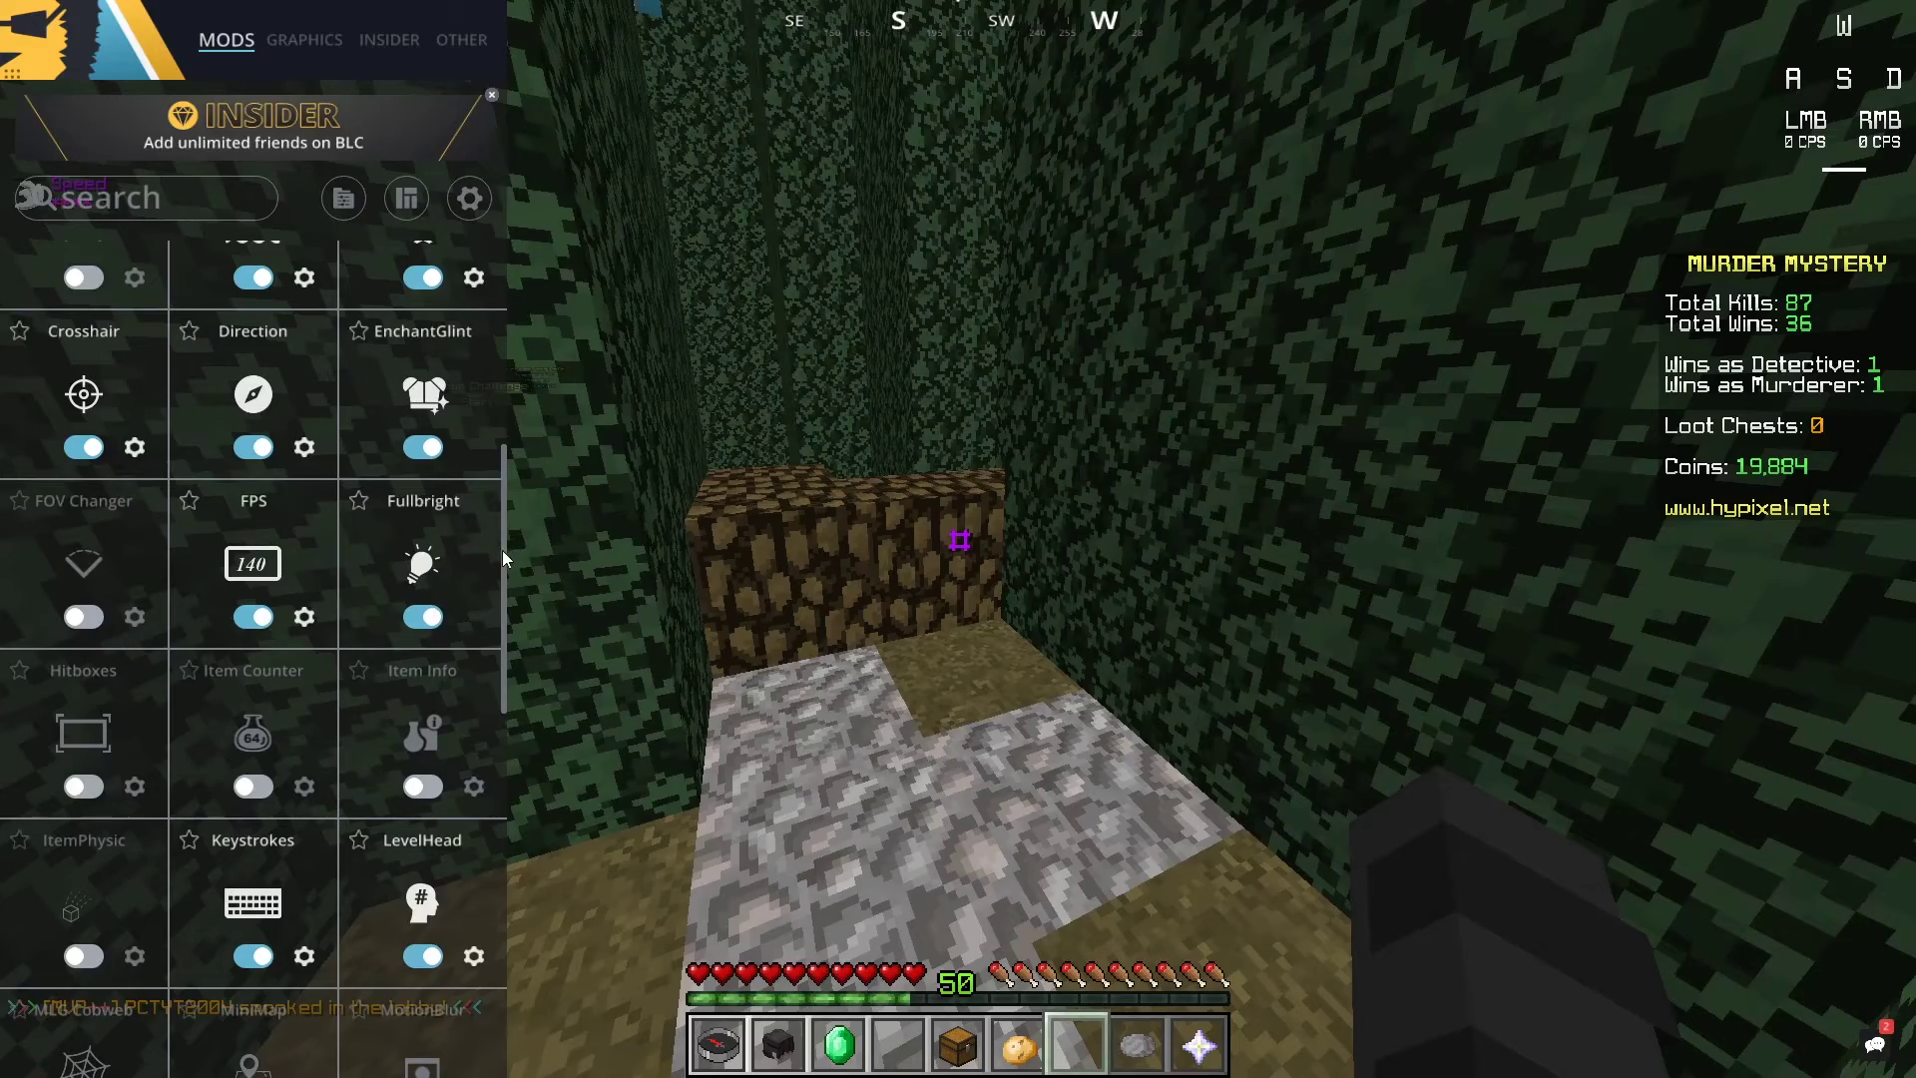
- Close the mods menu, walk toward the log blocks, and swing hotbar item 4
key("Escape")
key("w")
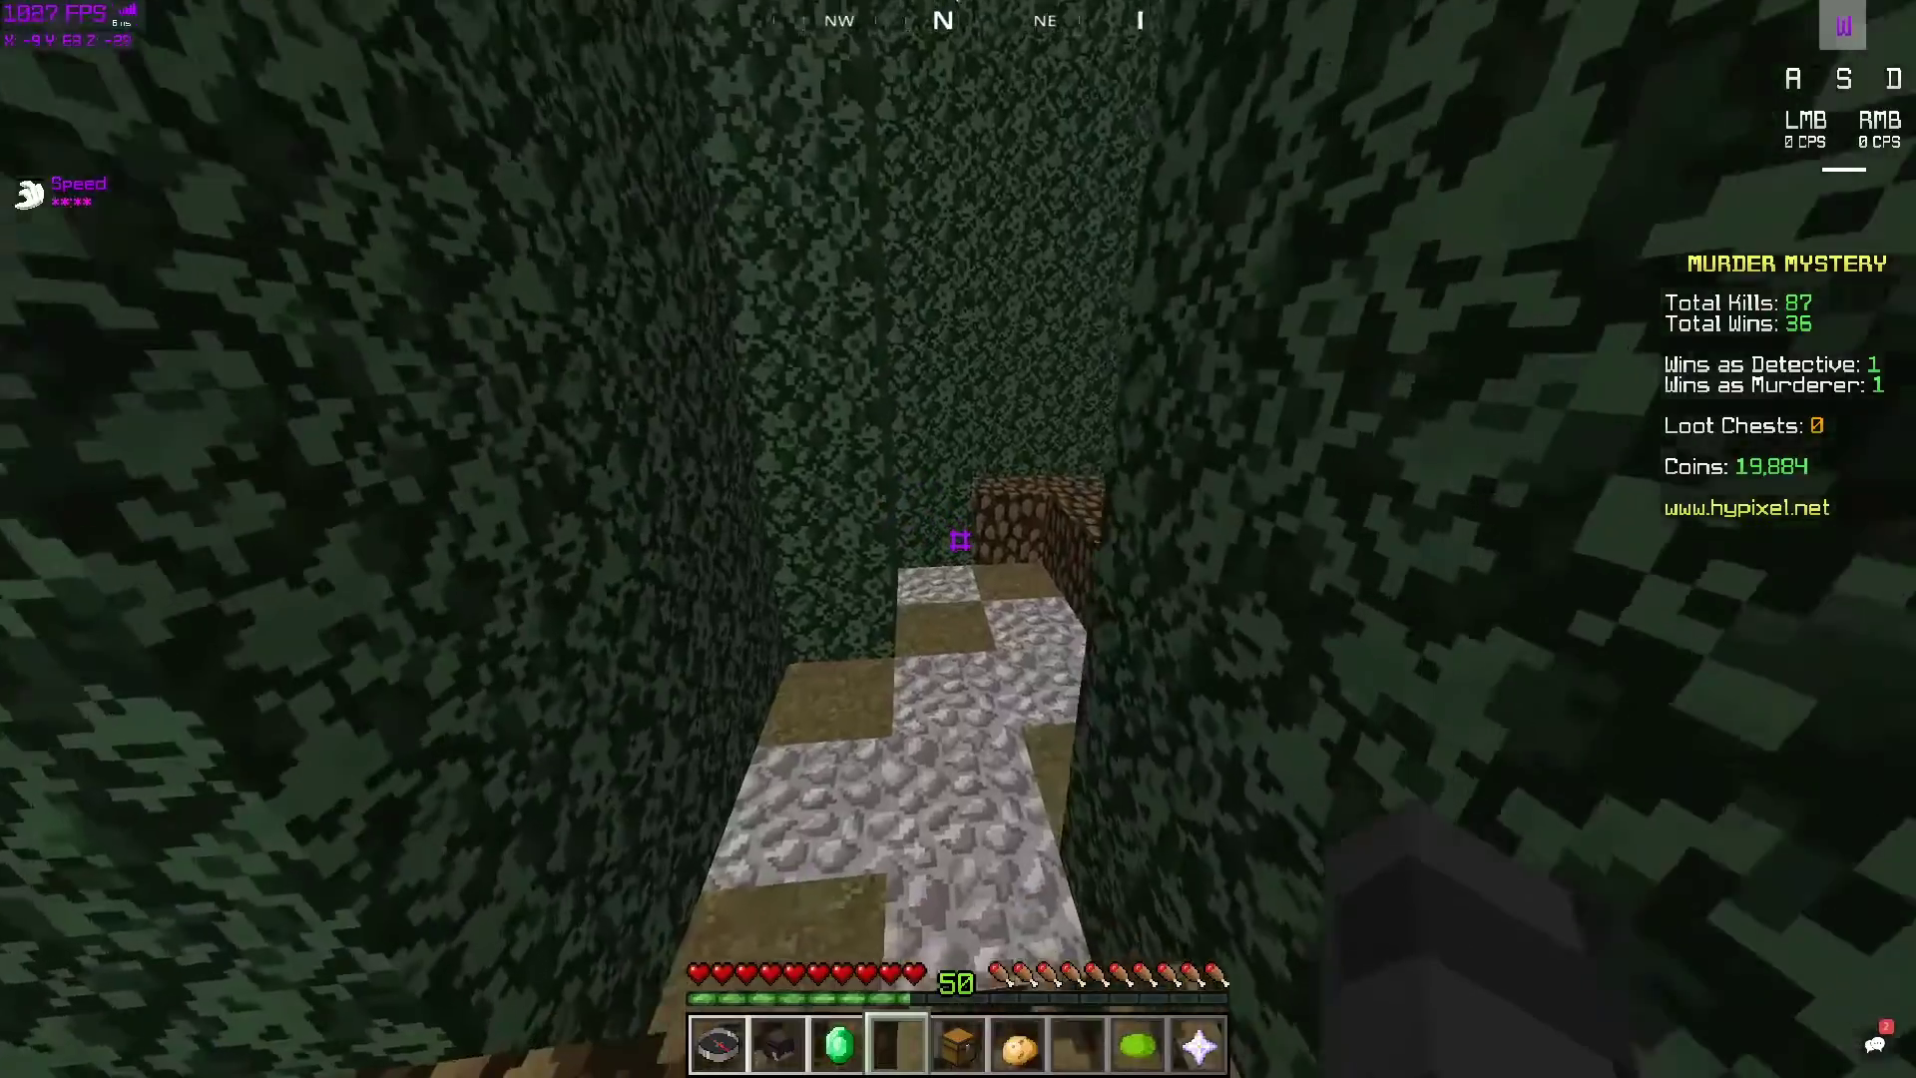
key("4")
left_click(958, 539)
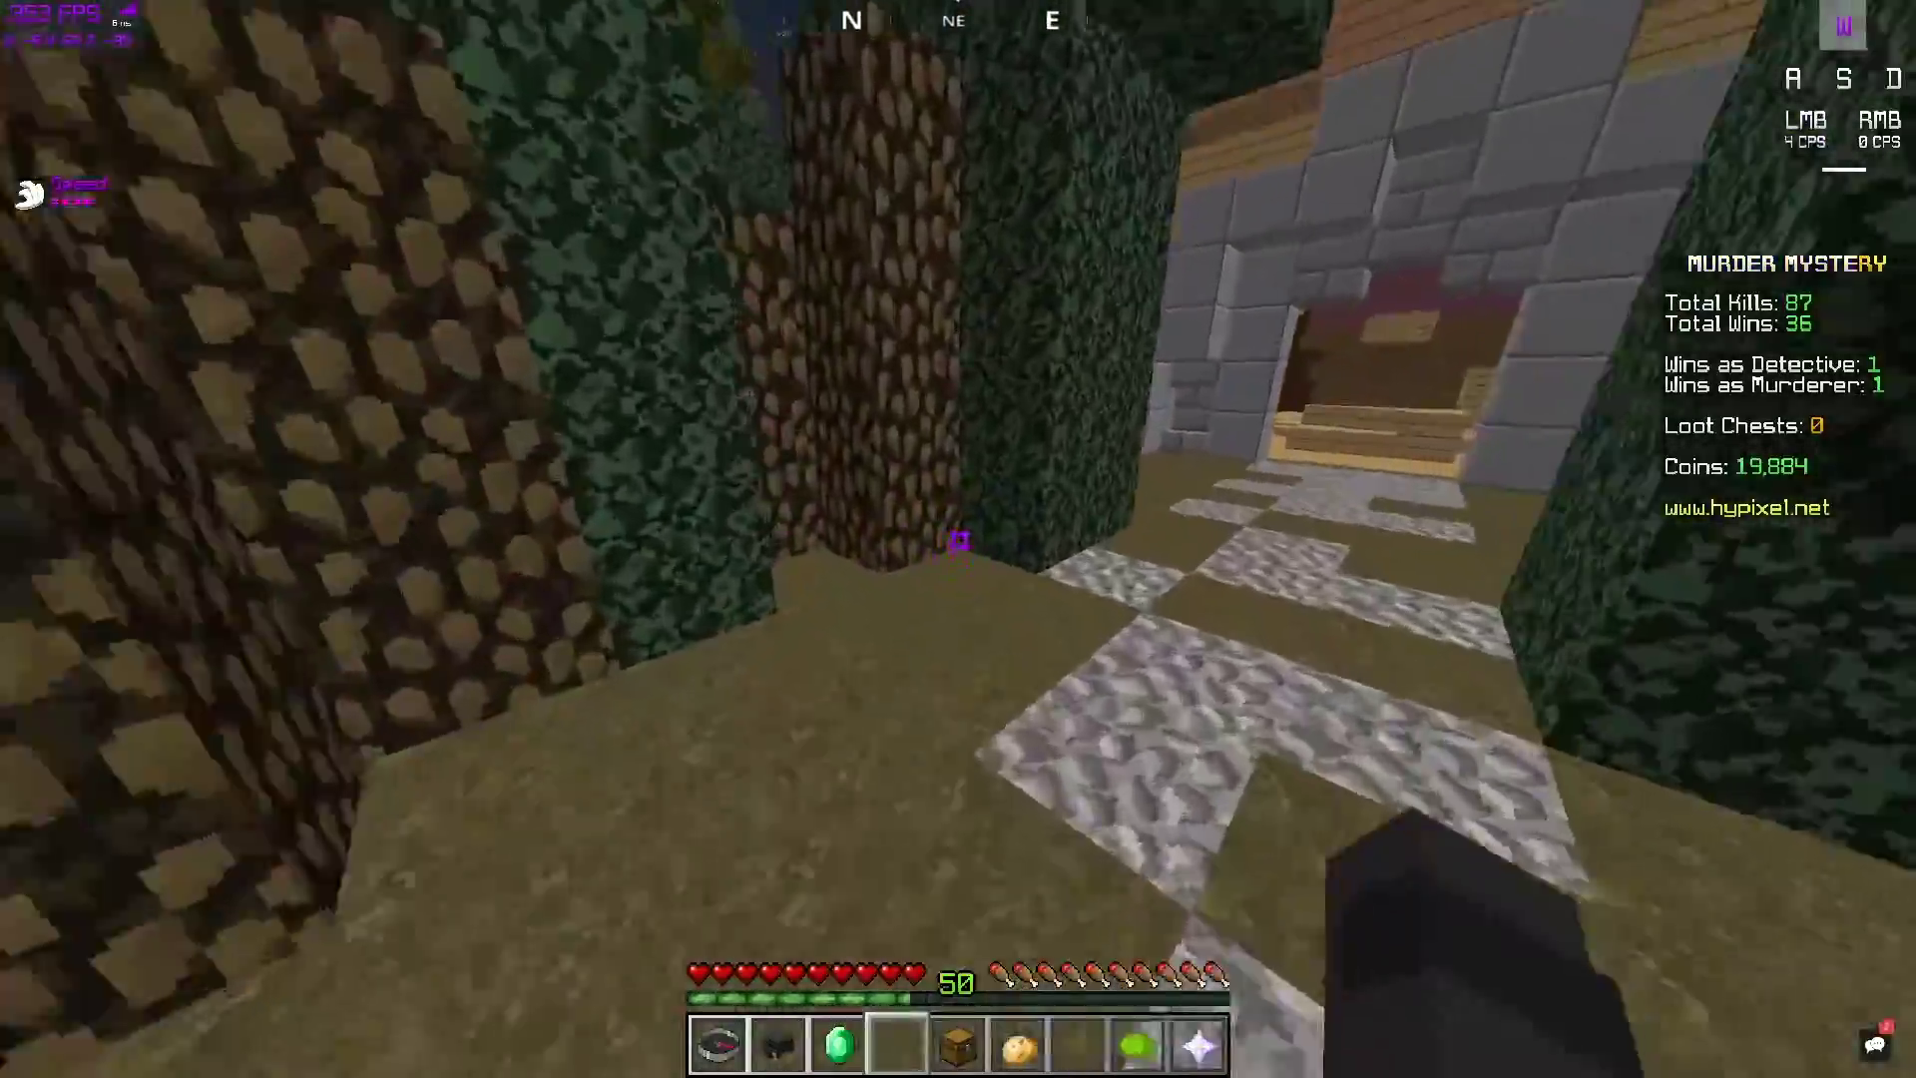
- Switch to third-person and front-facing views while walking the leaf maze corridor
key("F5")
key("F5")
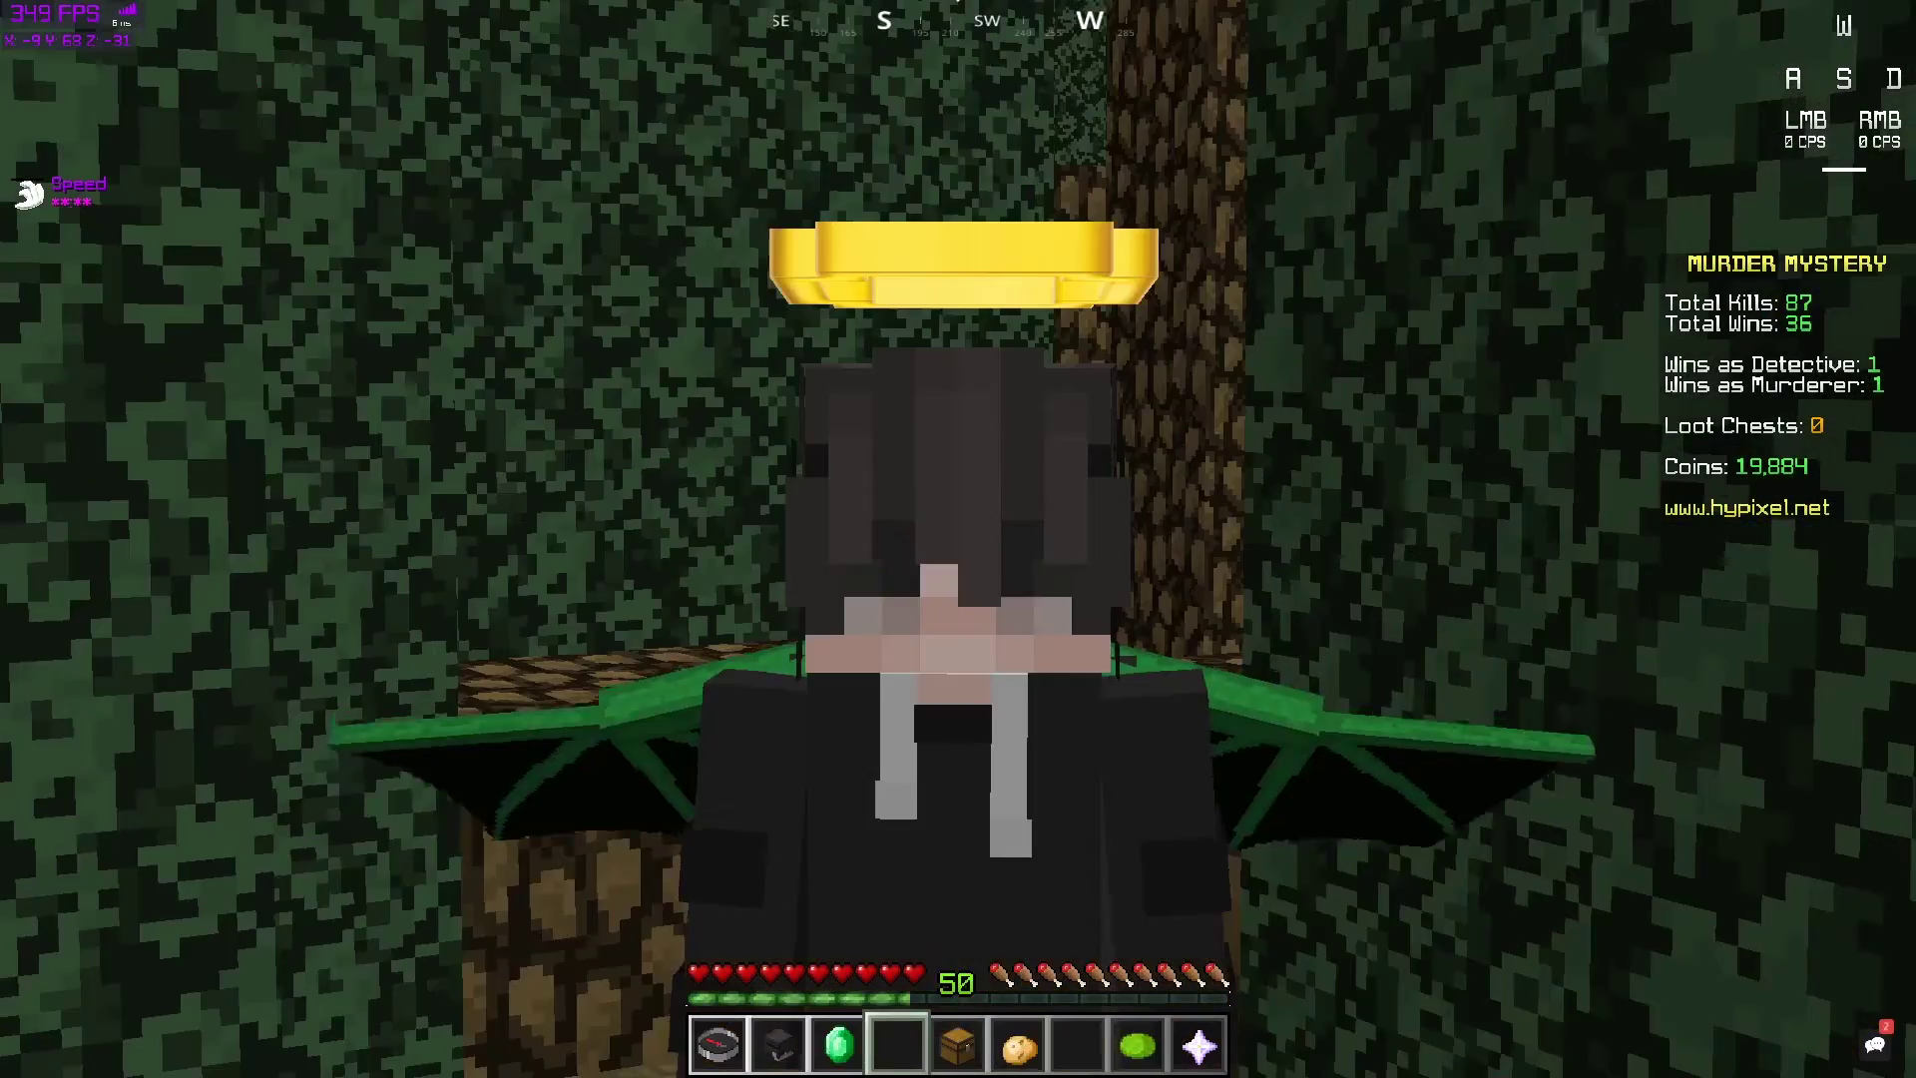
key("F5")
key("F5")
left_click(959, 540)
key("w")
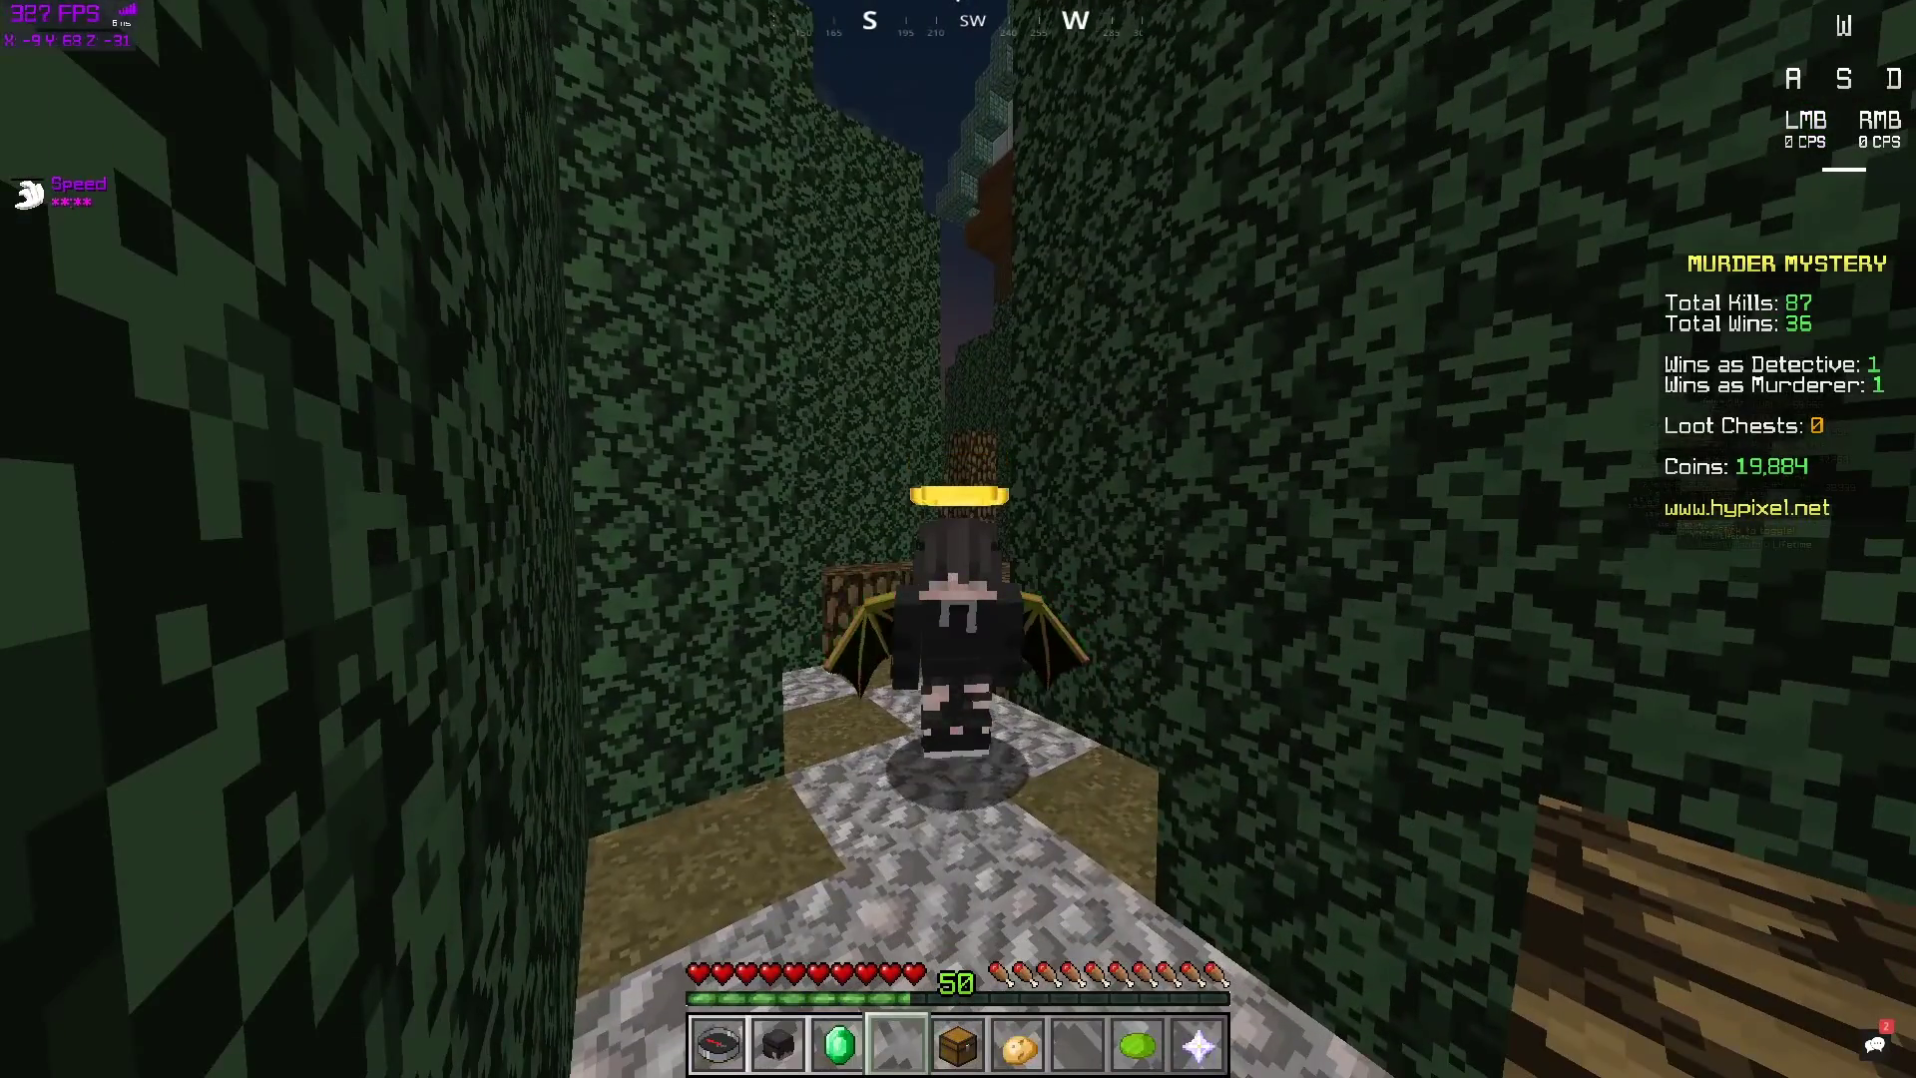
left_click(958, 539)
key("w")
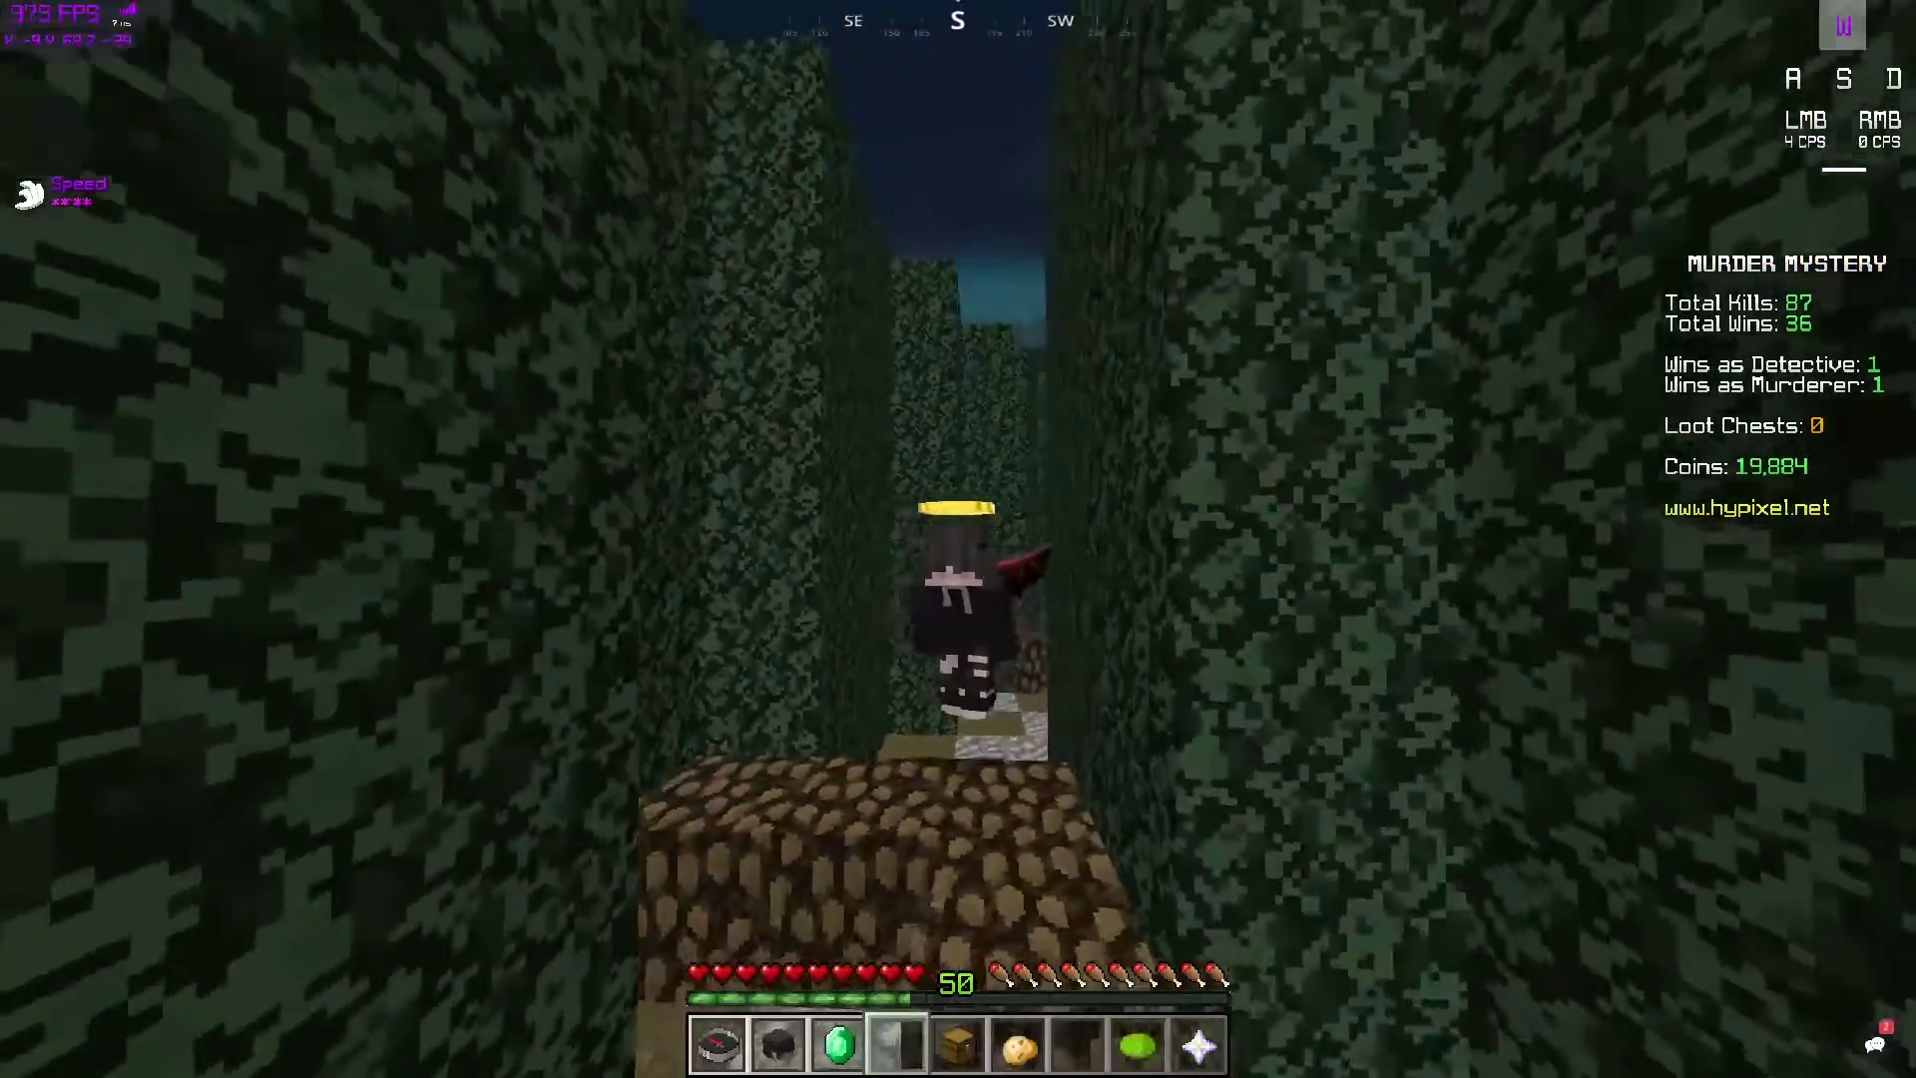
key("w")
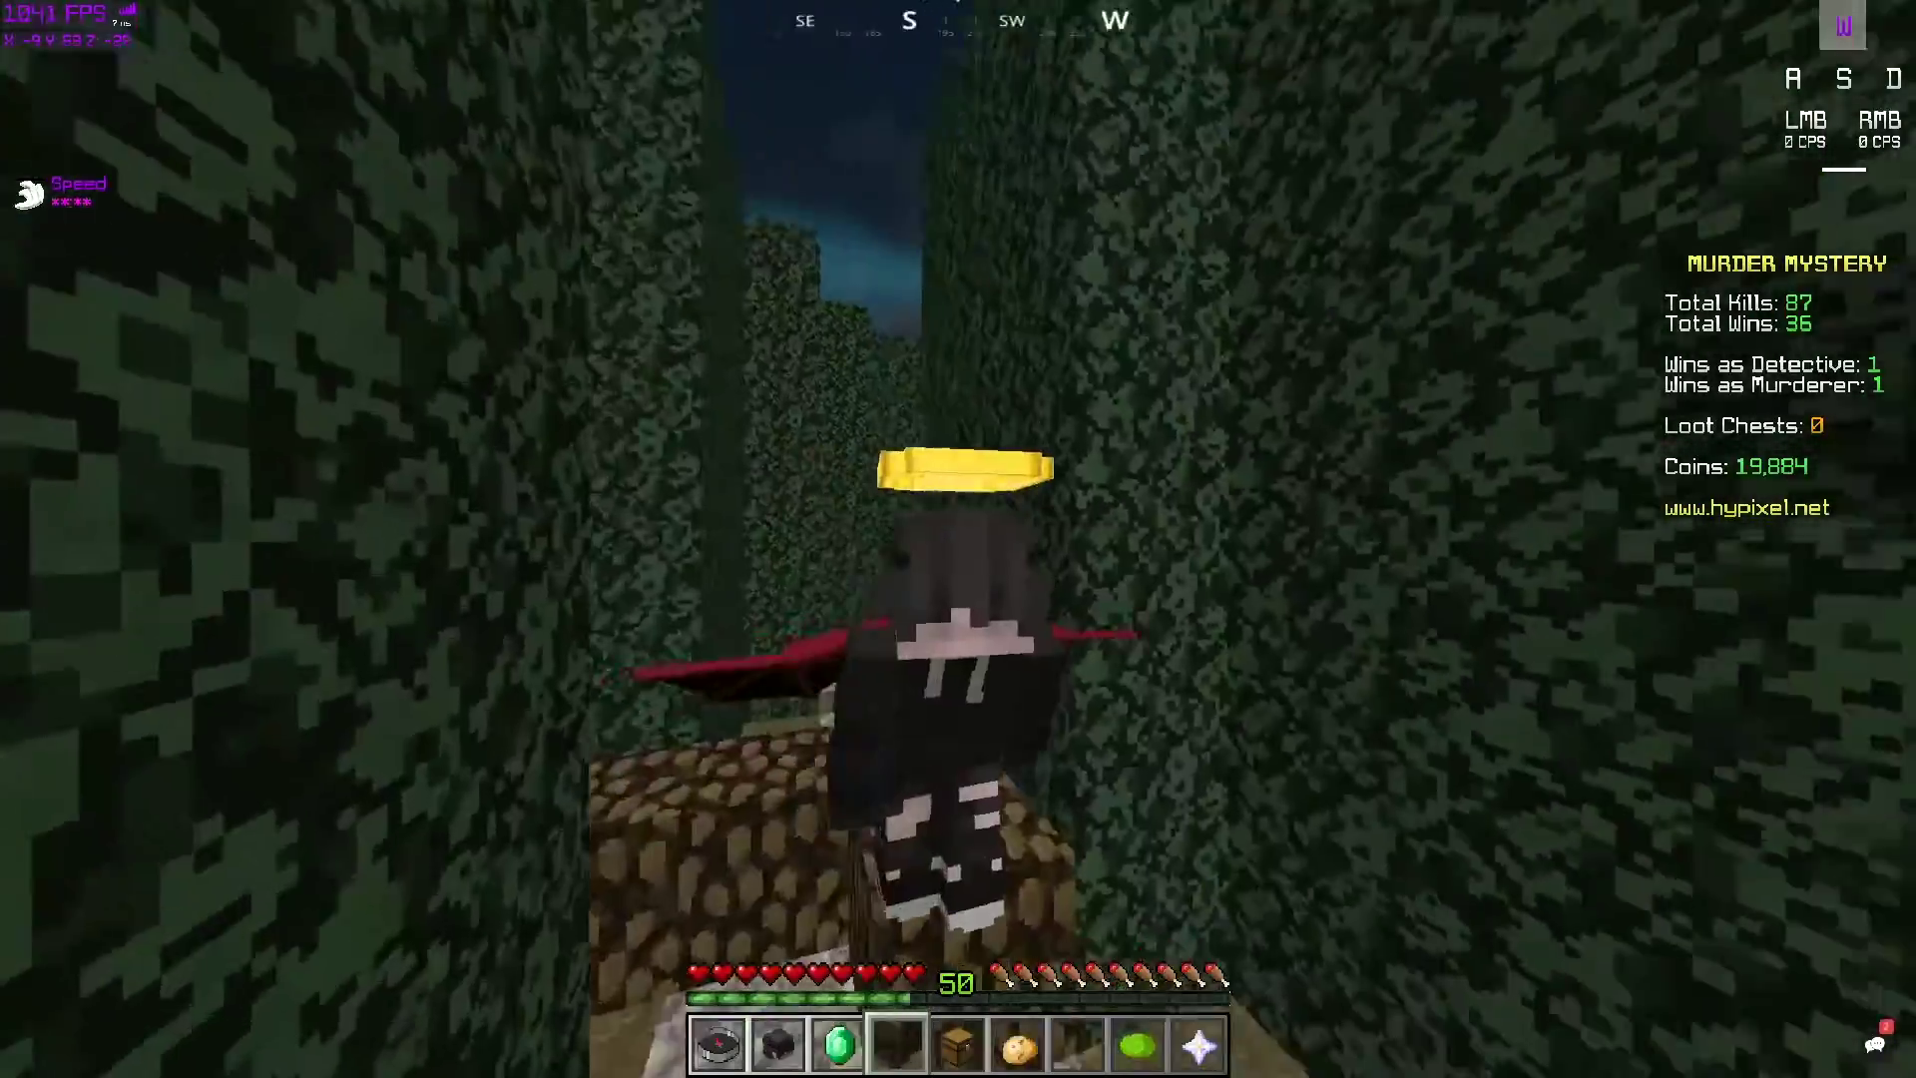